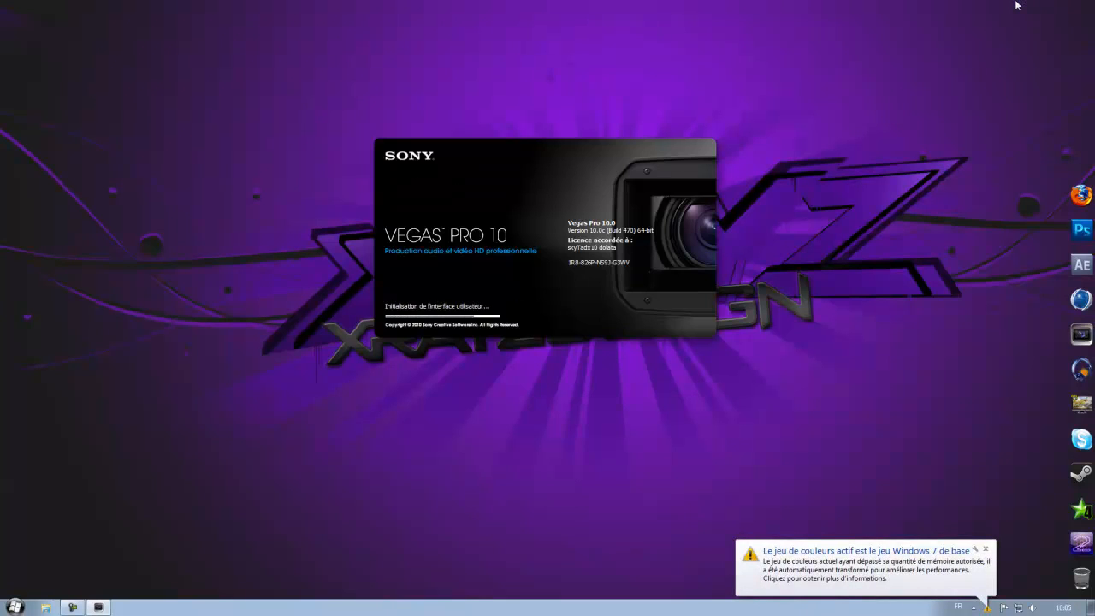
Step: Dismiss the Windows colour-scheme notification and bring the collapsed trimmer and video preview windows into view beside the project media
{"action": "left_click", "coordinate": [983, 547]}
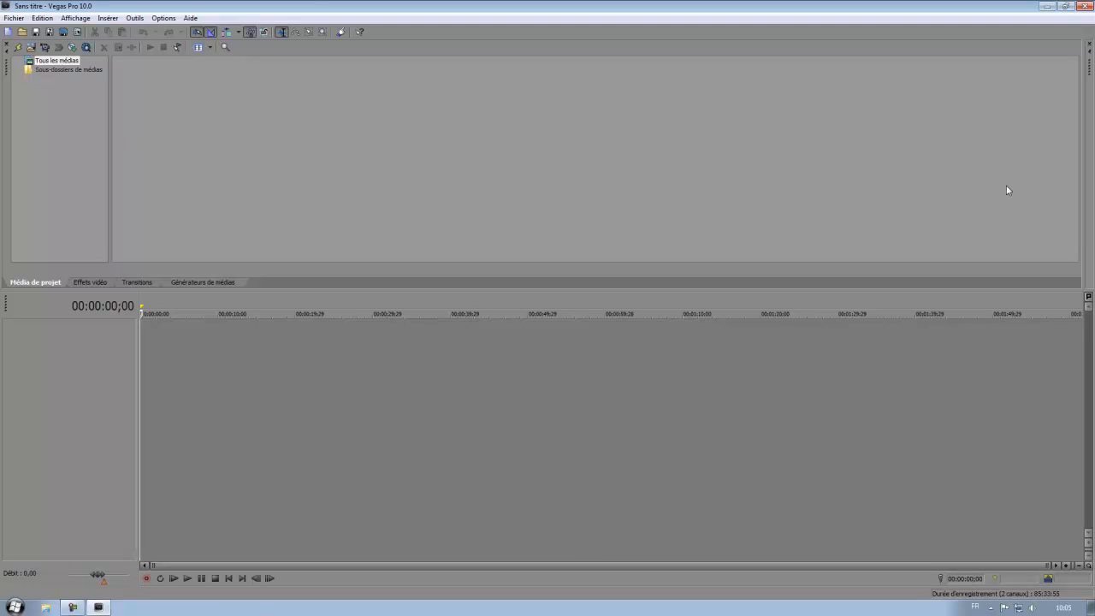
{"action": "left_click", "coordinate": [1082, 205]}
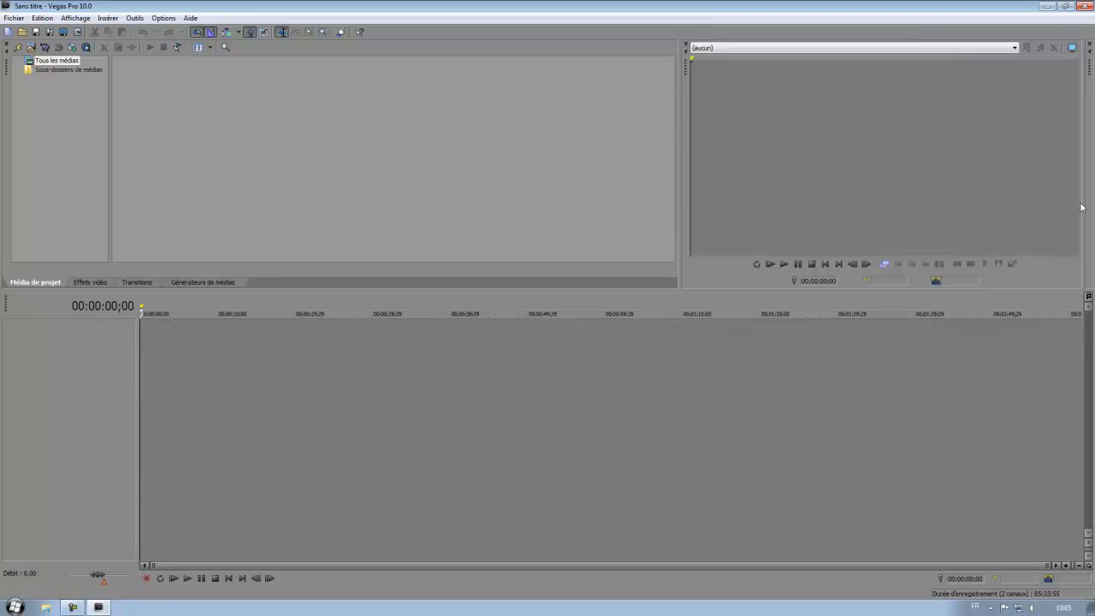
{"action": "left_click_drag", "start_coordinate": [956, 217], "coordinate": [655, 210]}
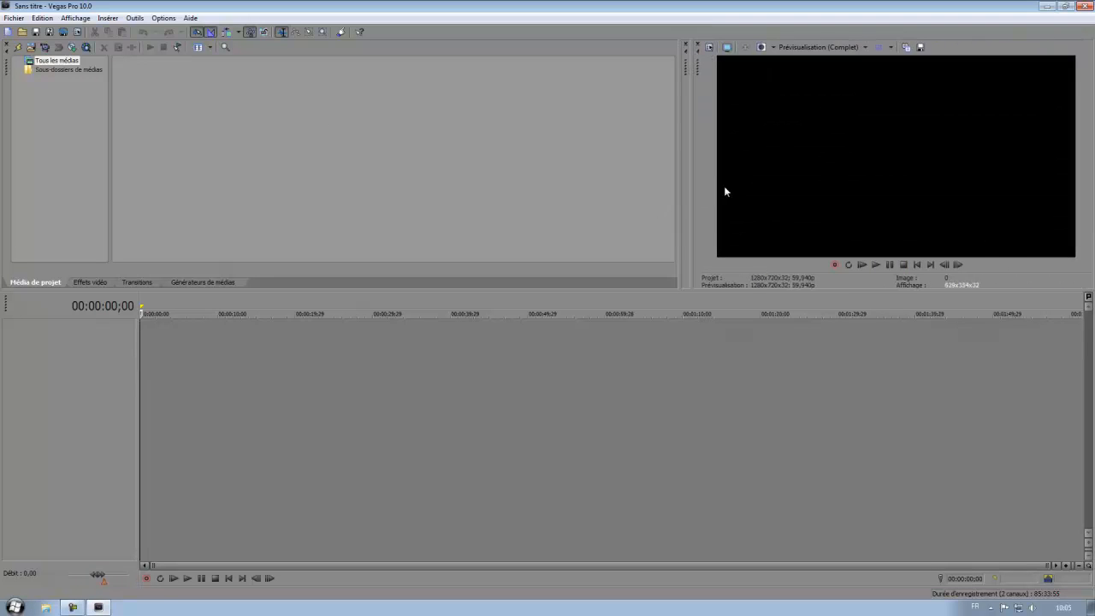
Step: Set the video preview quality to Optimisée (Complet)
{"action": "left_click", "coordinate": [846, 47]}
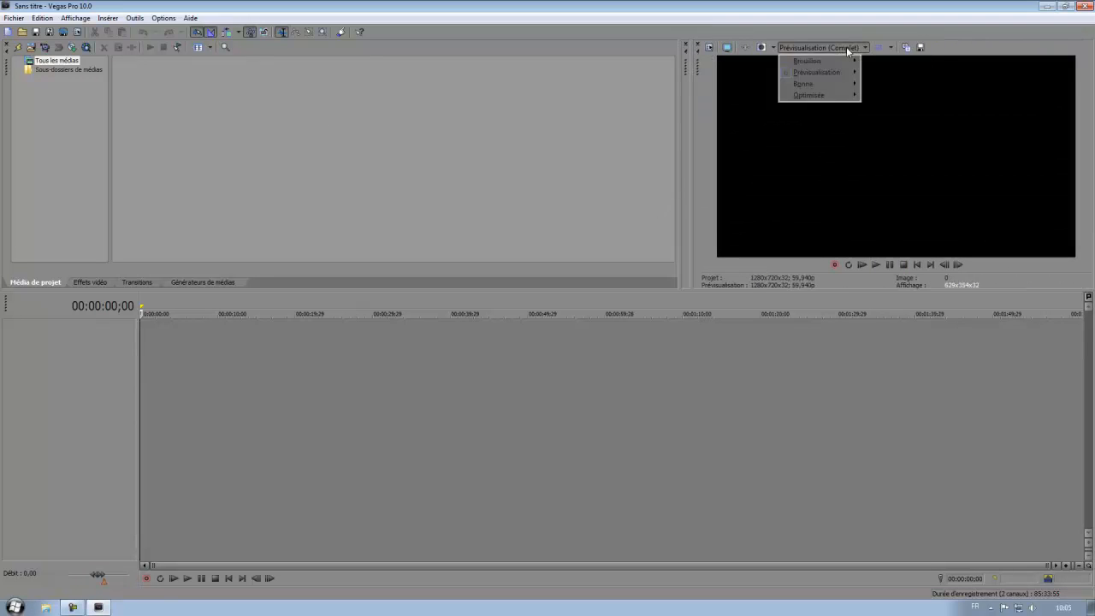
{"action": "mouse_move", "coordinate": [830, 95]}
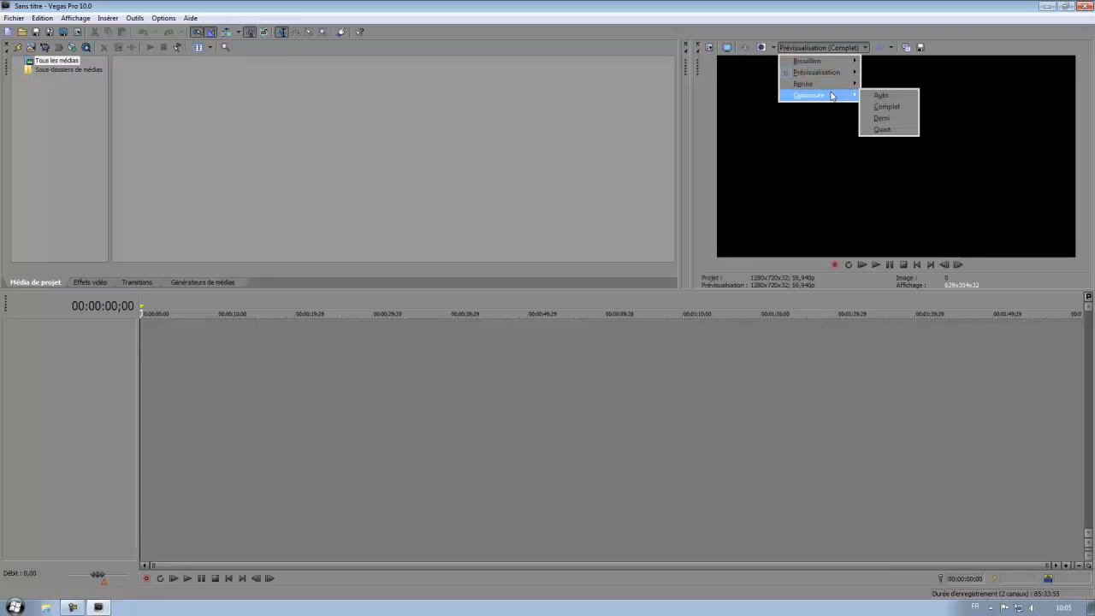
{"action": "left_click", "coordinate": [888, 109]}
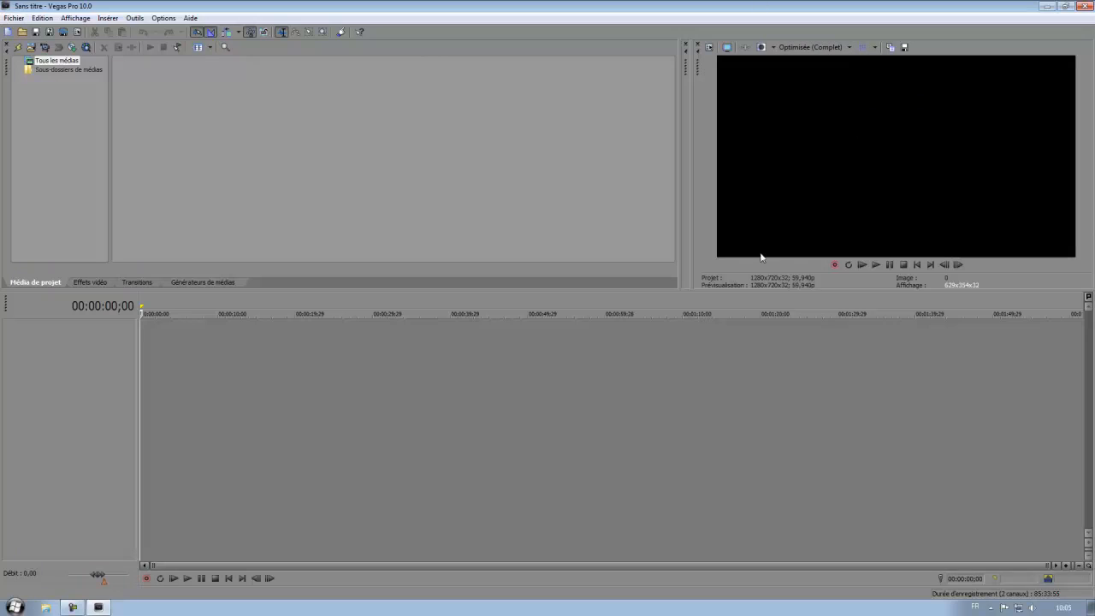
Step: Start a new project with the HD 720-60p (1280x720; 59,940 ips) video template
{"action": "left_click", "coordinate": [8, 18]}
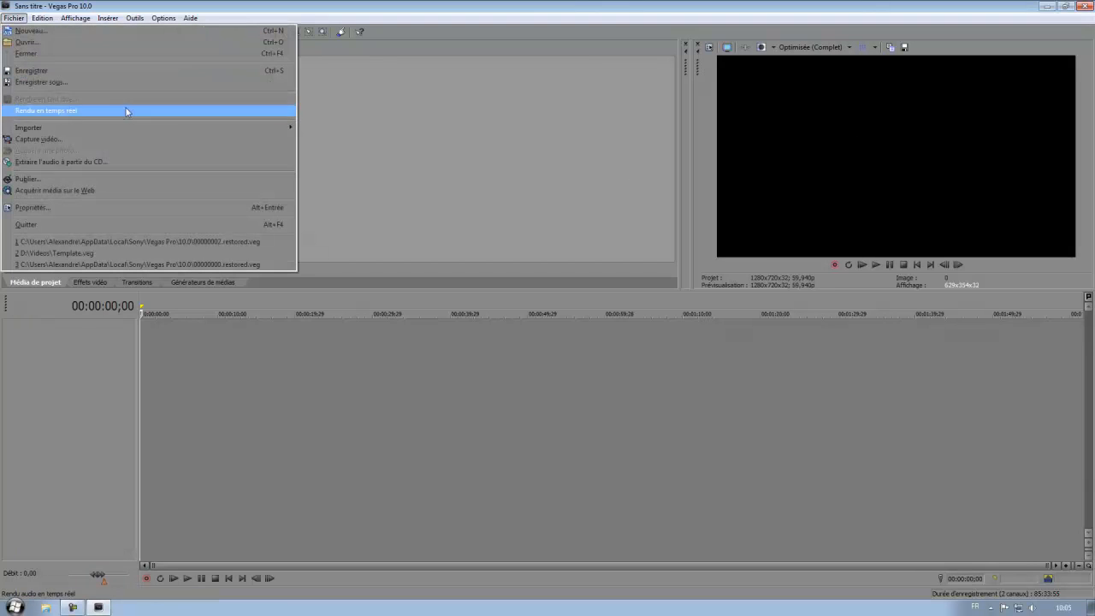
{"action": "left_click", "coordinate": [134, 35]}
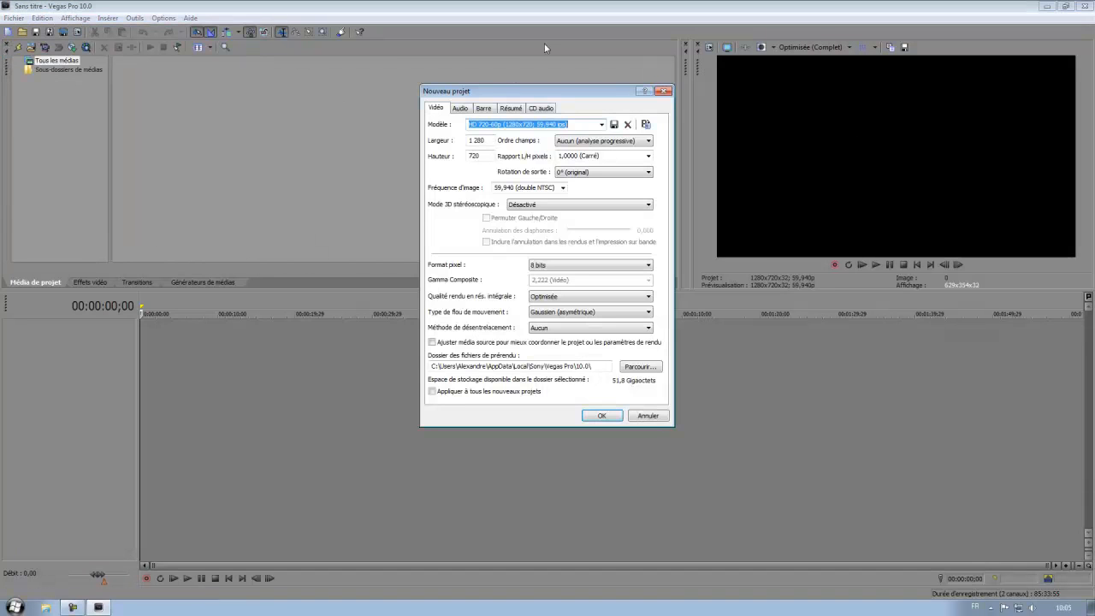
{"action": "left_click", "coordinate": [602, 125]}
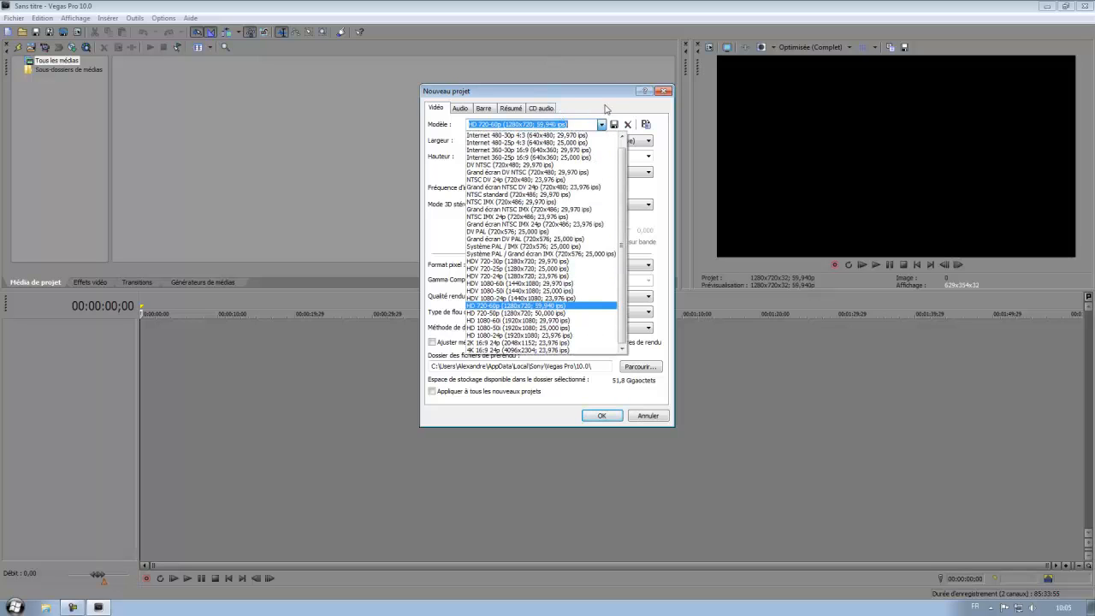
{"action": "left_click", "coordinate": [505, 306]}
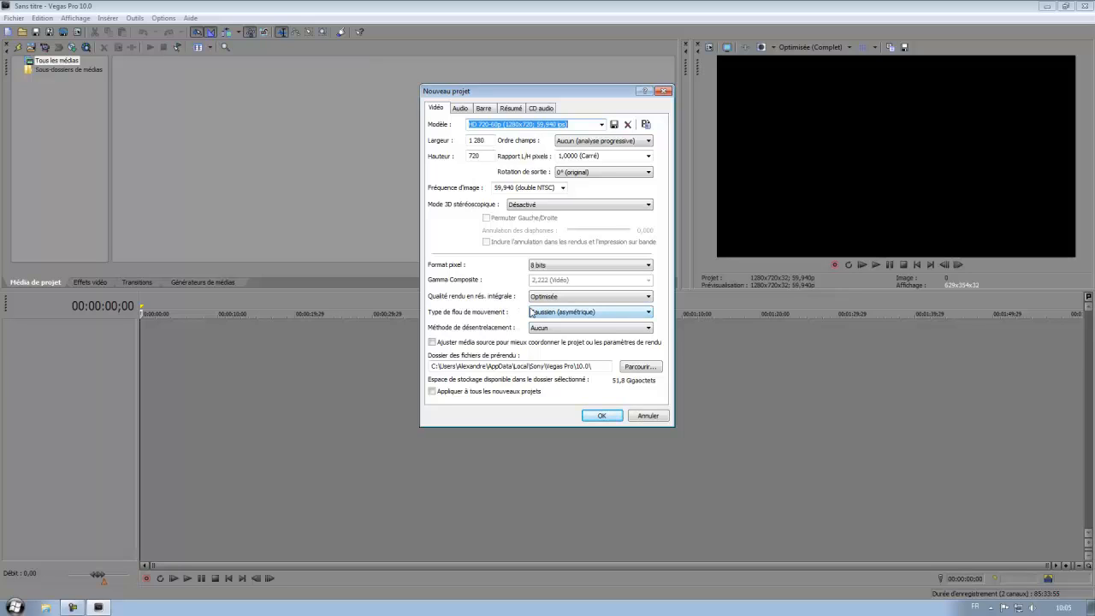
Step: Set the new project's motion blur type to Gaussien and its pixel aspect ratio to 1,2121 (Grand écran DV NTSC)
{"action": "left_click", "coordinate": [531, 313]}
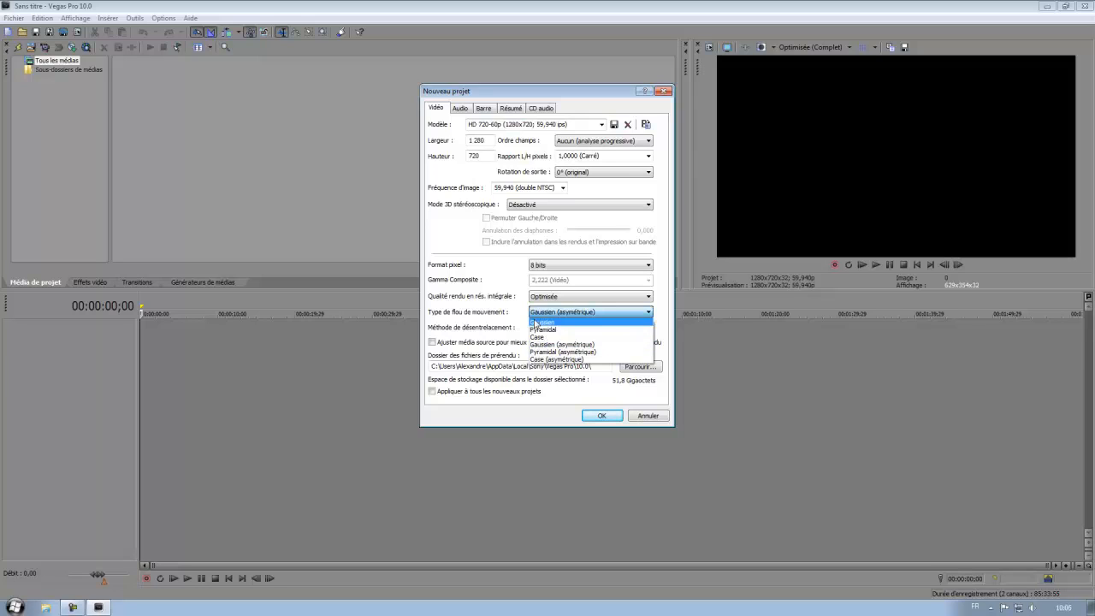
{"action": "left_click", "coordinate": [534, 322]}
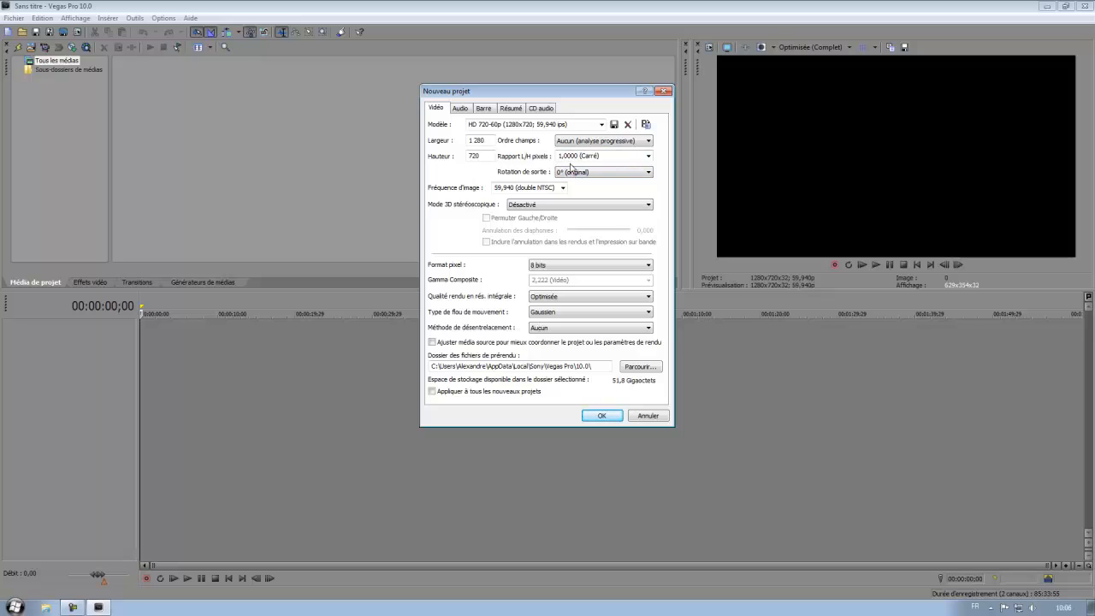
{"action": "left_click", "coordinate": [649, 155]}
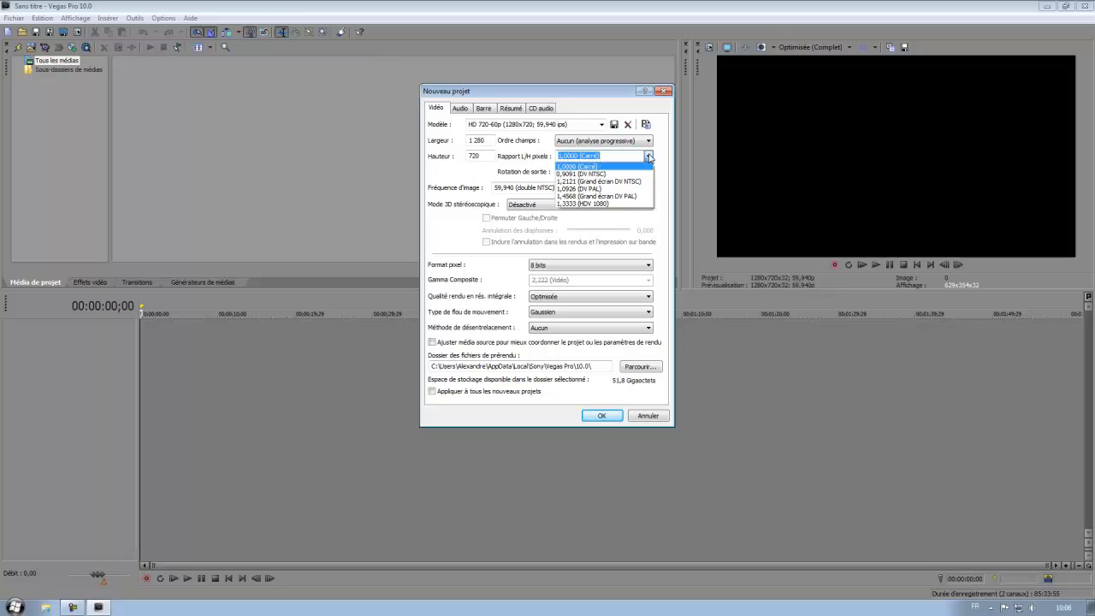
{"action": "left_click", "coordinate": [643, 181]}
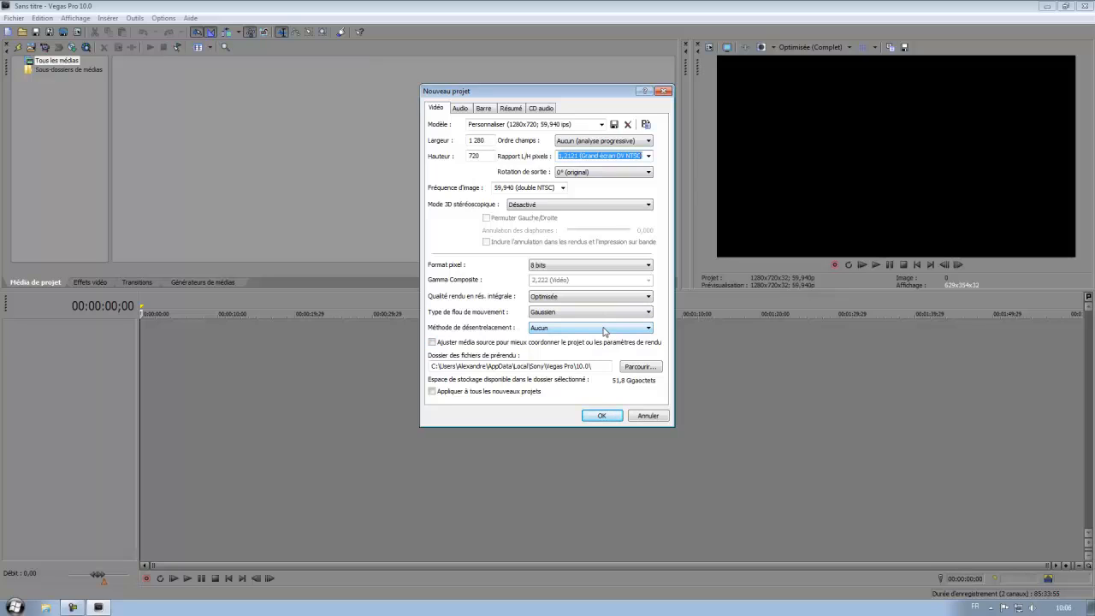
Step: Set the new project's audio sample rate to 48 000 Hz and choose Bonne as the resampling and stretching quality
{"action": "left_click", "coordinate": [460, 108]}
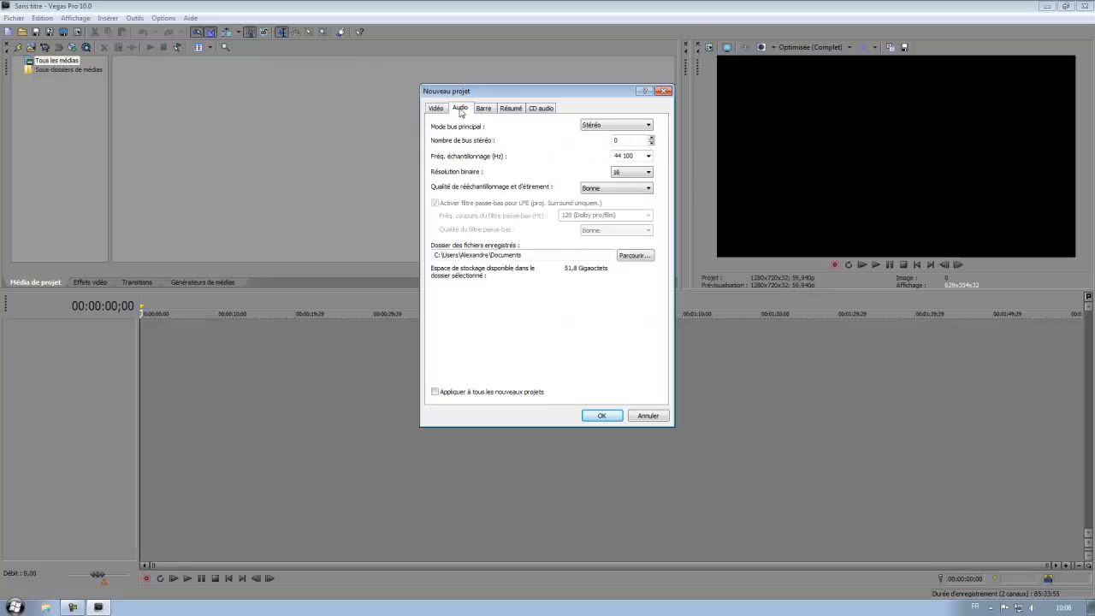
{"action": "left_click", "coordinate": [648, 156]}
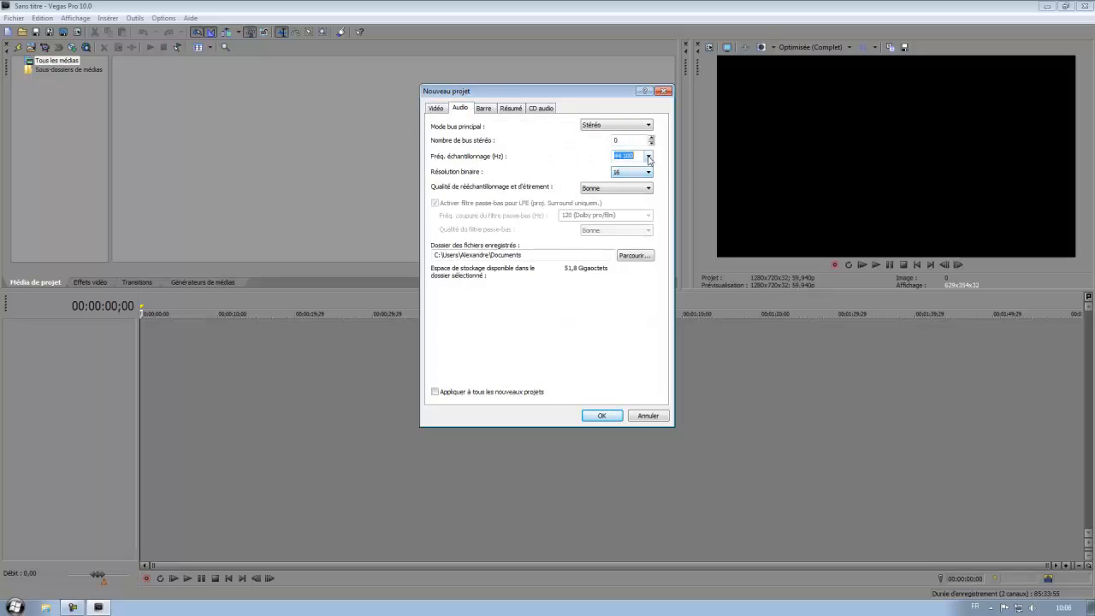
{"action": "left_click", "coordinate": [641, 203]}
{"action": "left_click", "coordinate": [627, 189]}
{"action": "left_click", "coordinate": [623, 190]}
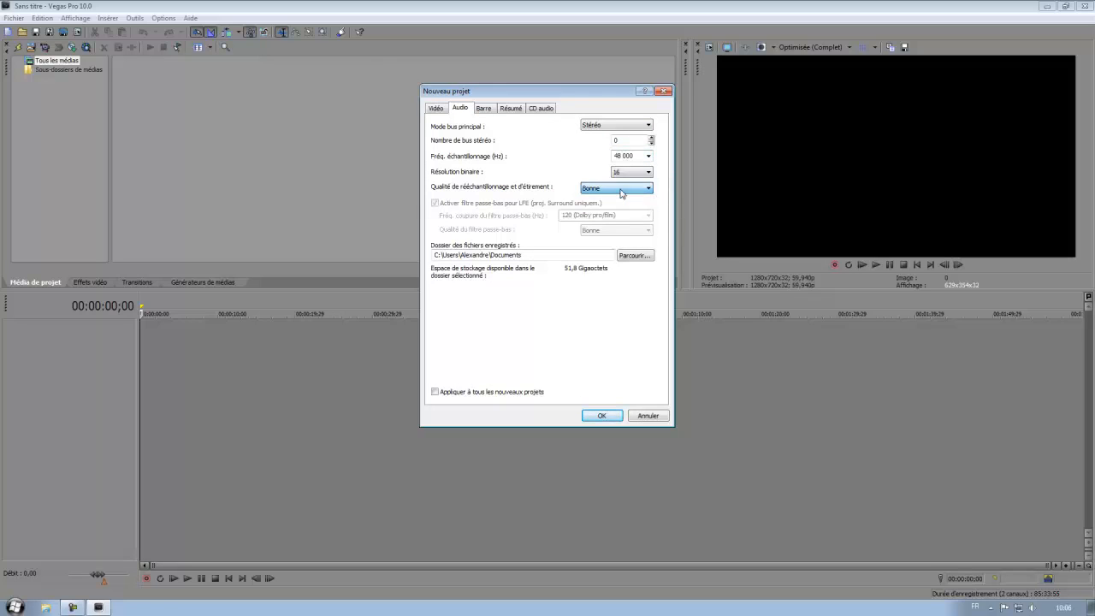
{"action": "left_click", "coordinate": [621, 191]}
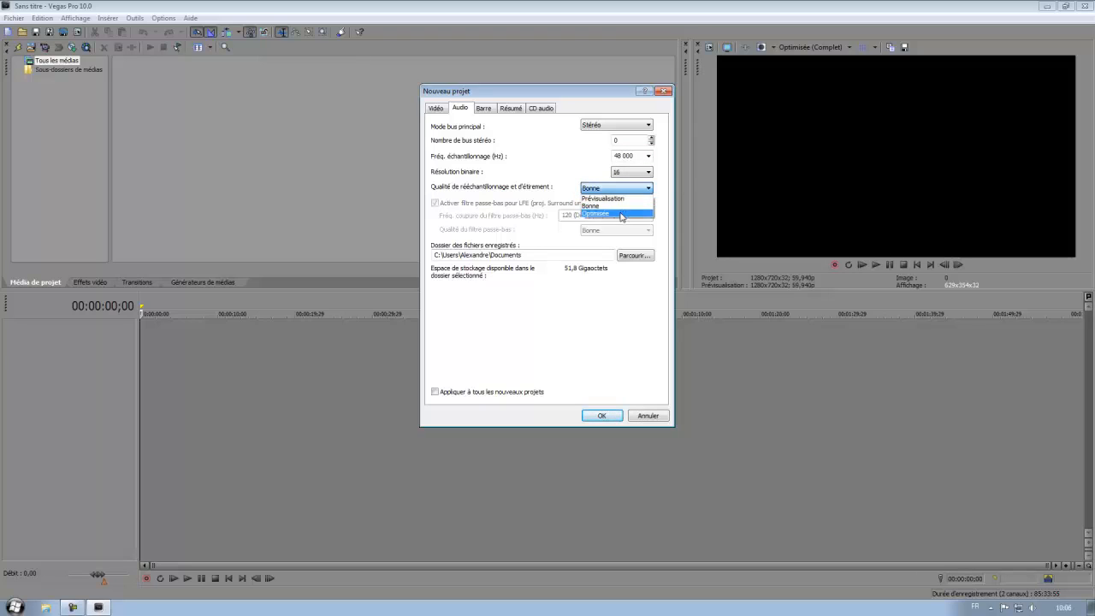
{"action": "left_click", "coordinate": [600, 207]}
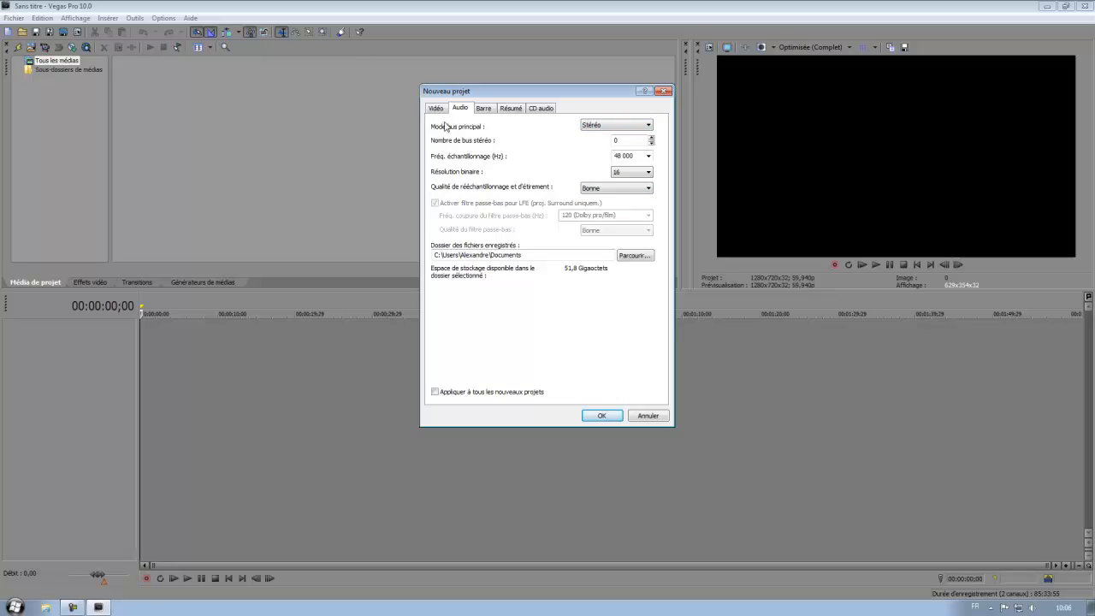
Step: Look through the ruler, summary, audio CD and video settings, and create the project
{"action": "left_click", "coordinate": [481, 109]}
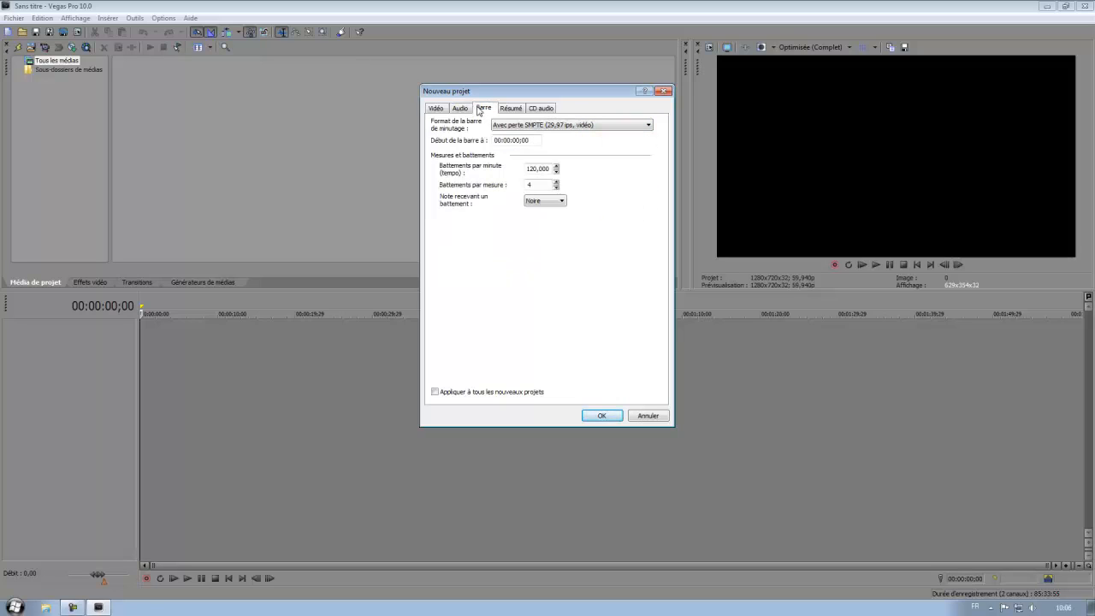
{"action": "left_click", "coordinate": [511, 112]}
{"action": "left_click", "coordinate": [544, 111]}
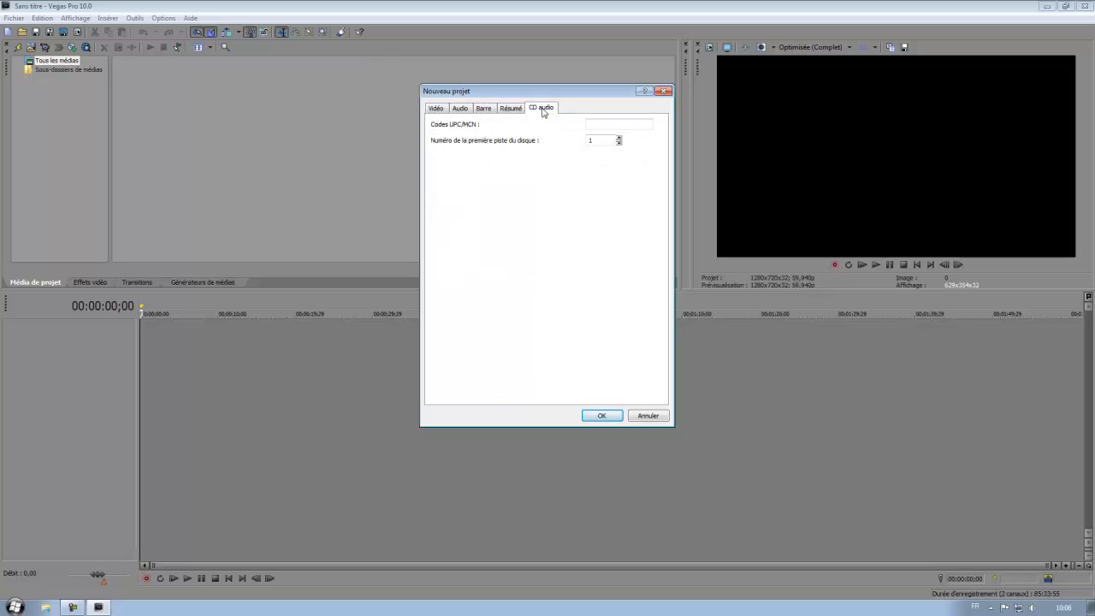
{"action": "left_click", "coordinate": [444, 110]}
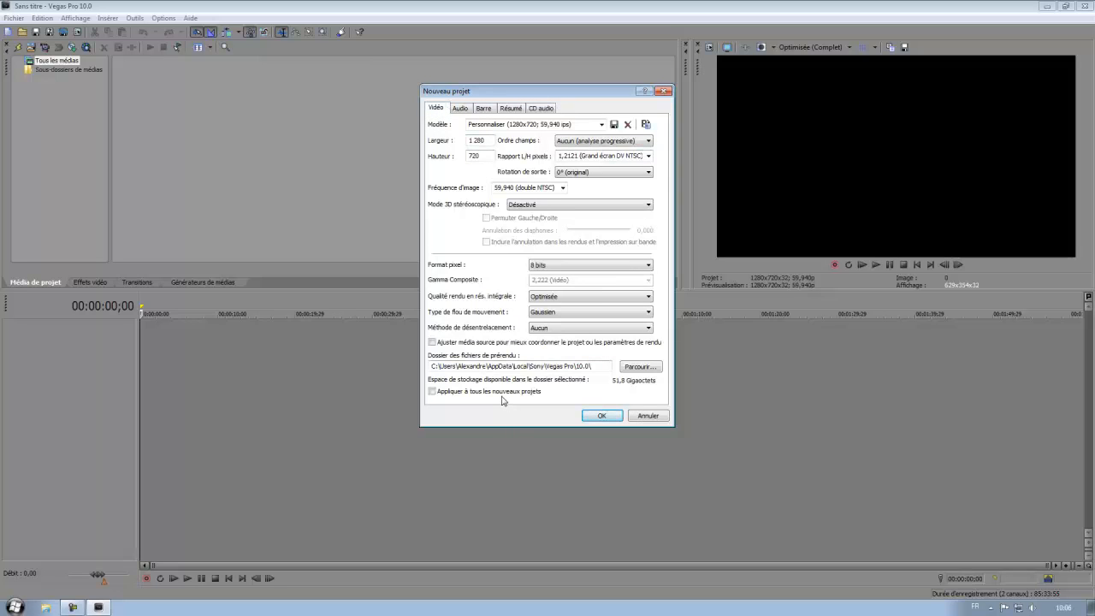
{"action": "left_click", "coordinate": [615, 414]}
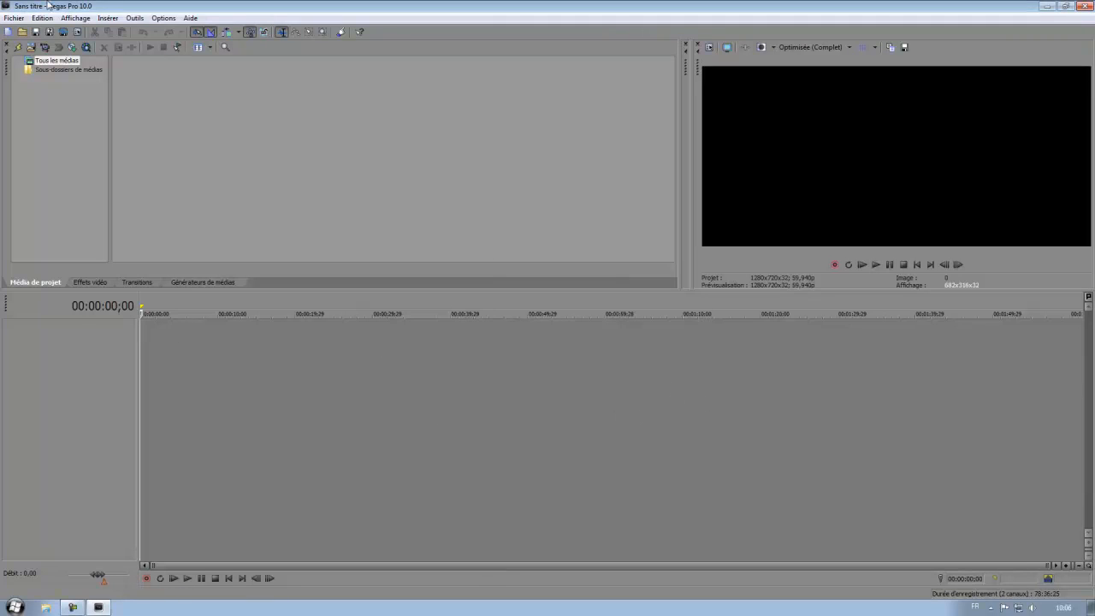
Step: Import the media file Fail 1.wmv from the Videos folder on drive D: into the project
{"action": "left_click", "coordinate": [14, 17]}
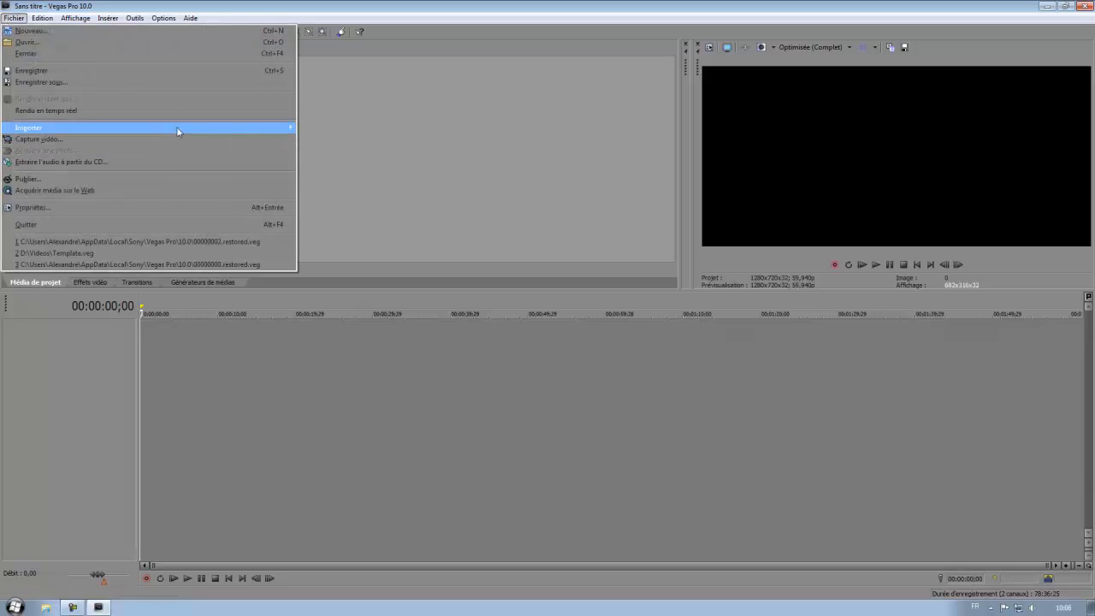
{"action": "mouse_move", "coordinate": [282, 128]}
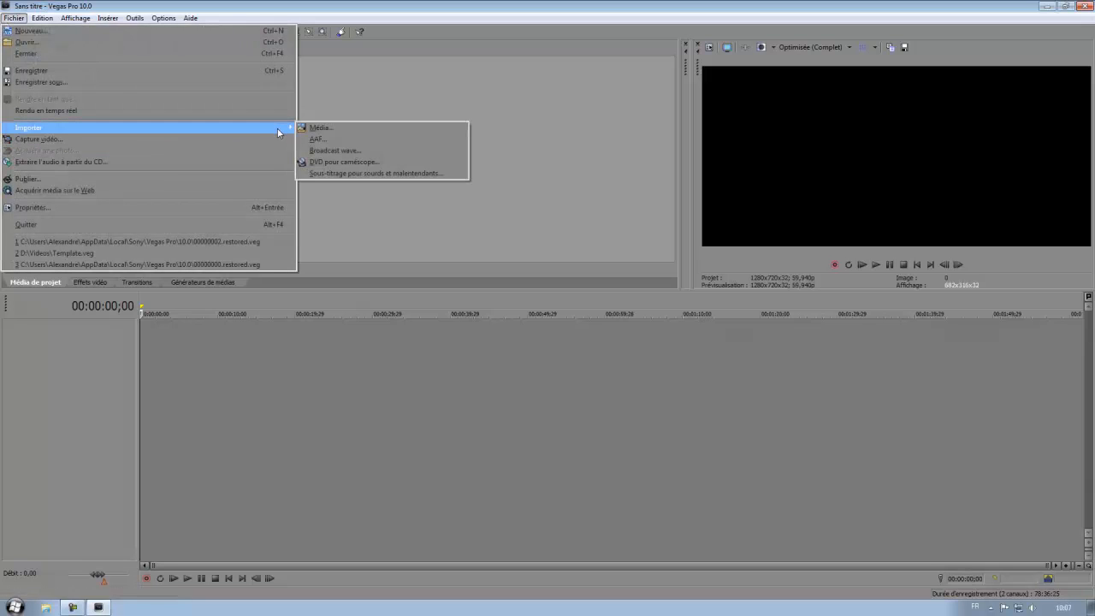
{"action": "left_click", "coordinate": [328, 127]}
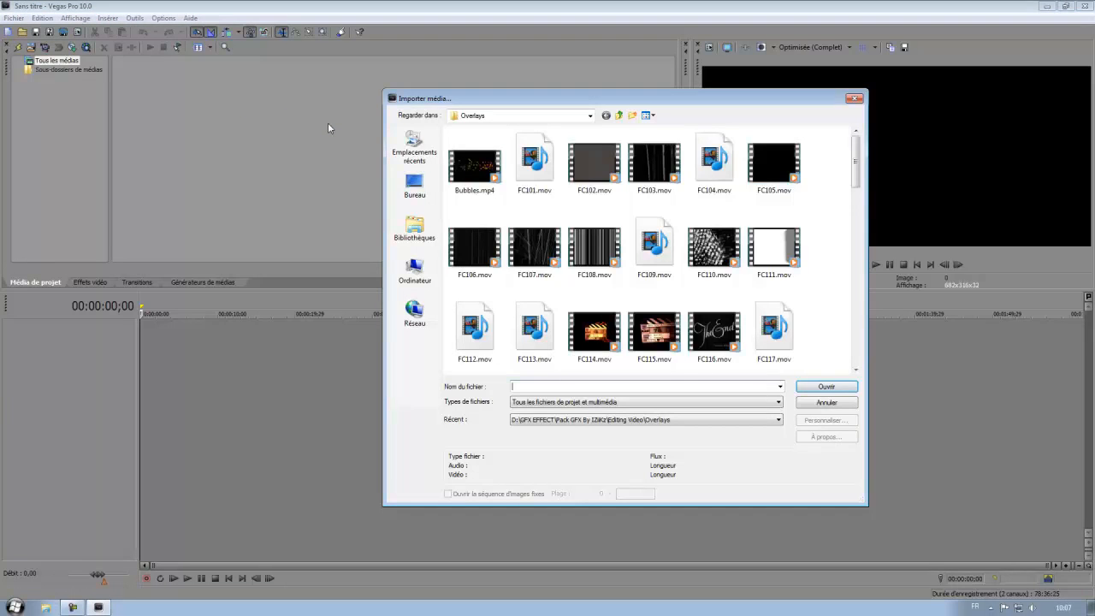
{"action": "left_click", "coordinate": [414, 272]}
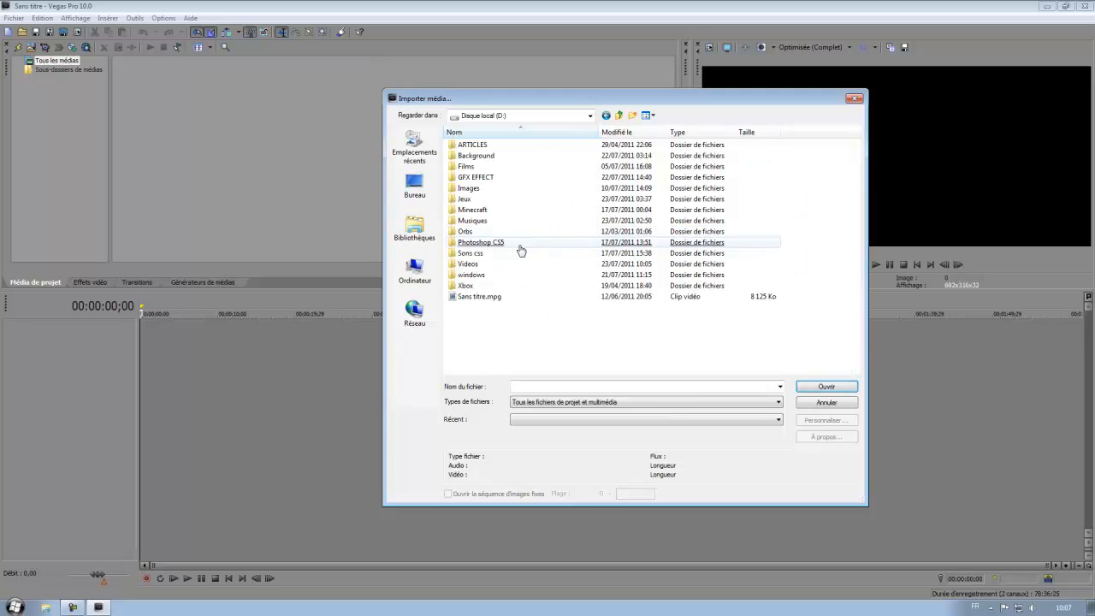
{"action": "double_click", "coordinate": [514, 270]}
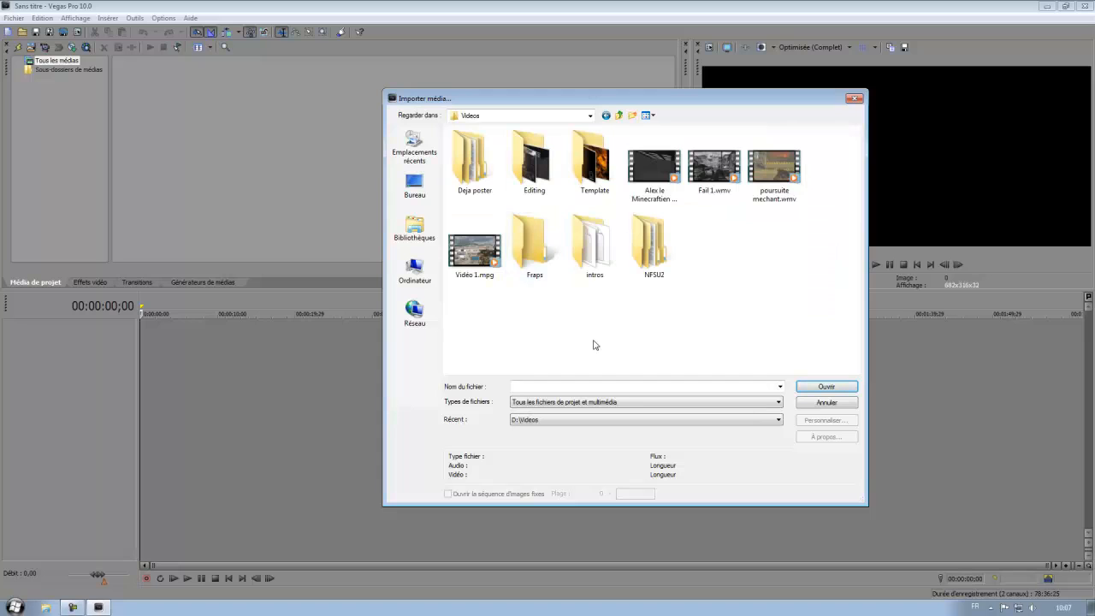
{"action": "left_click", "coordinate": [710, 164]}
{"action": "key", "text": "Return"}
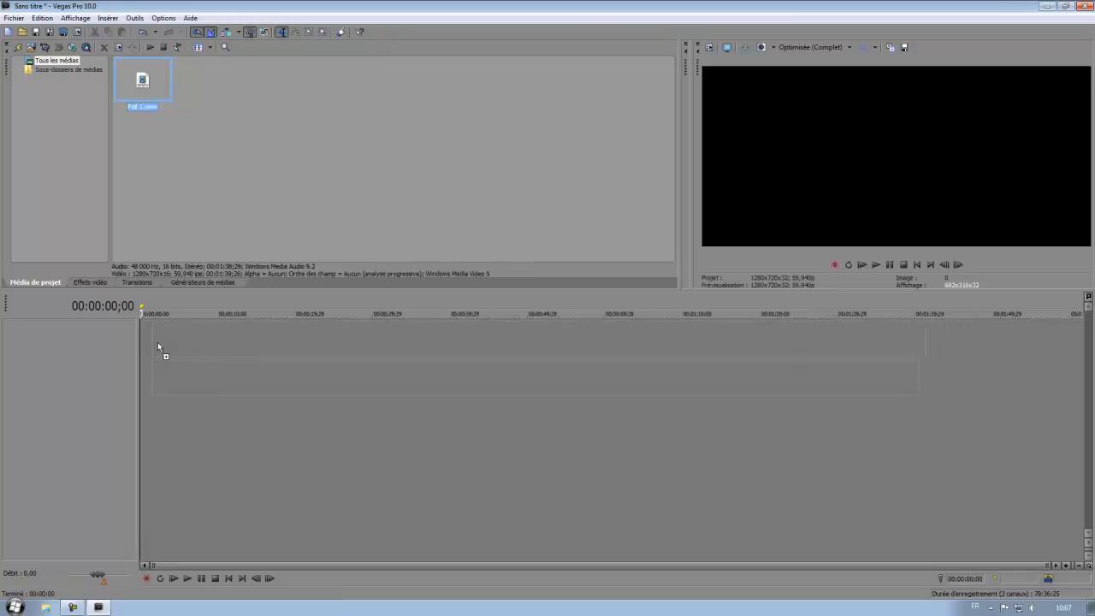
Step: Place the Fail 1.wmv clip with its audio at the very start of the timeline
{"action": "left_click_drag", "start_coordinate": [158, 342], "coordinate": [156, 96]}
{"action": "left_click", "coordinate": [229, 142]}
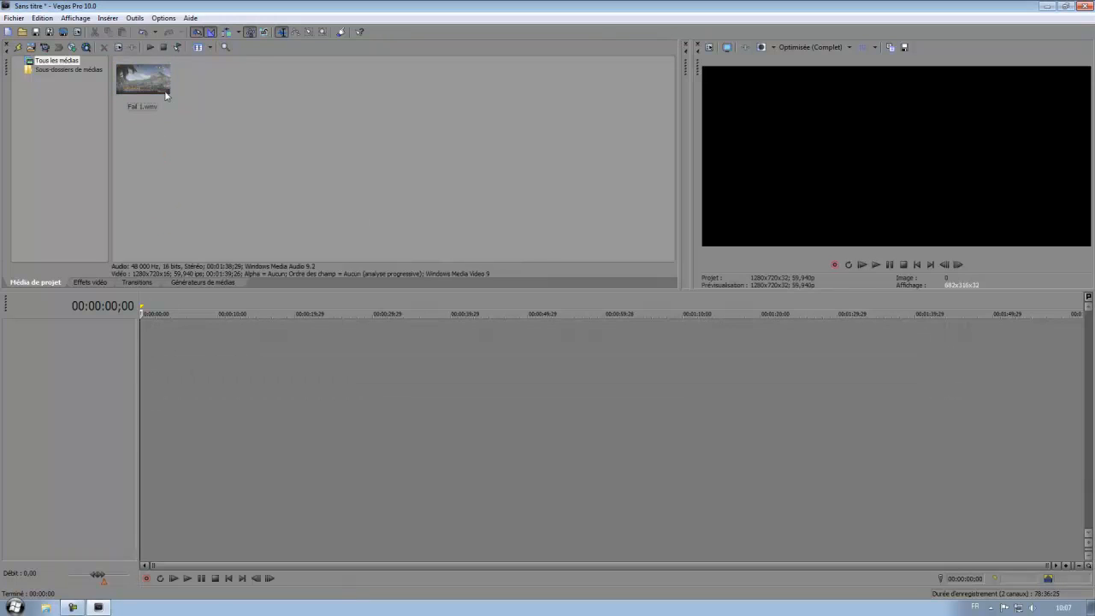
{"action": "left_click", "coordinate": [167, 96]}
{"action": "left_click_drag", "start_coordinate": [121, 65], "coordinate": [140, 368]}
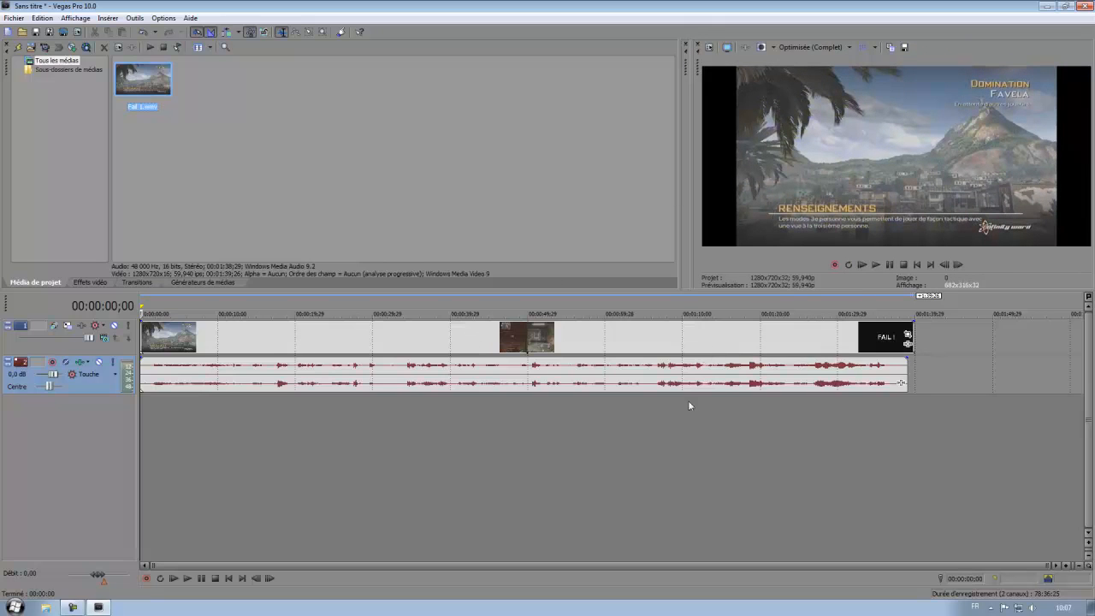
Step: Turn off Conserver les proportions in the properties of the Fail 1 video event
{"action": "right_click", "coordinate": [332, 340]}
{"action": "left_click", "coordinate": [301, 337]}
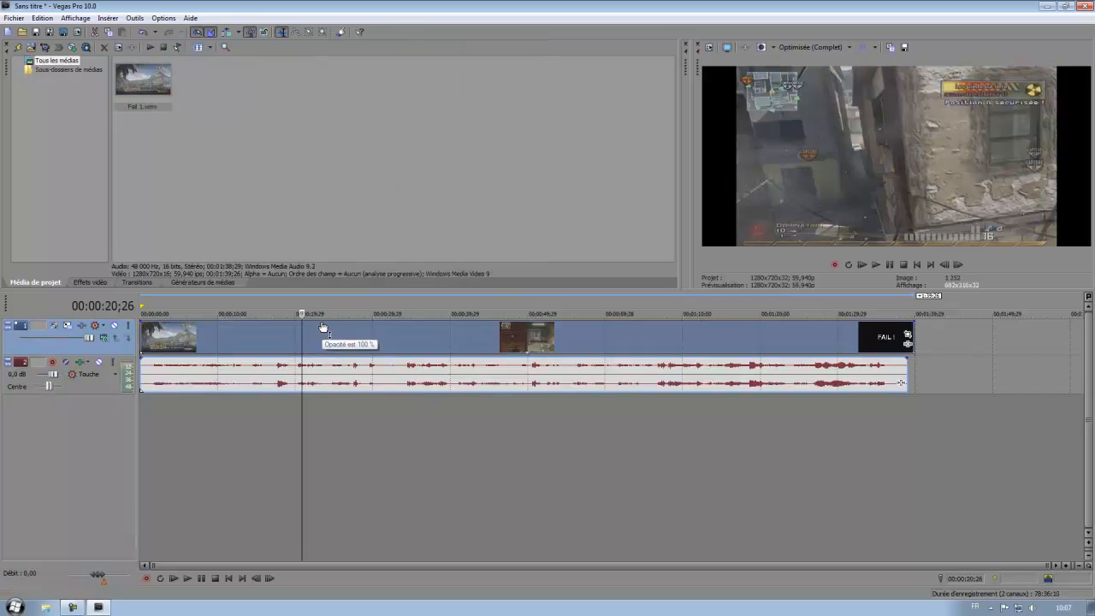
{"action": "right_click", "coordinate": [320, 336]}
{"action": "left_click", "coordinate": [357, 326]}
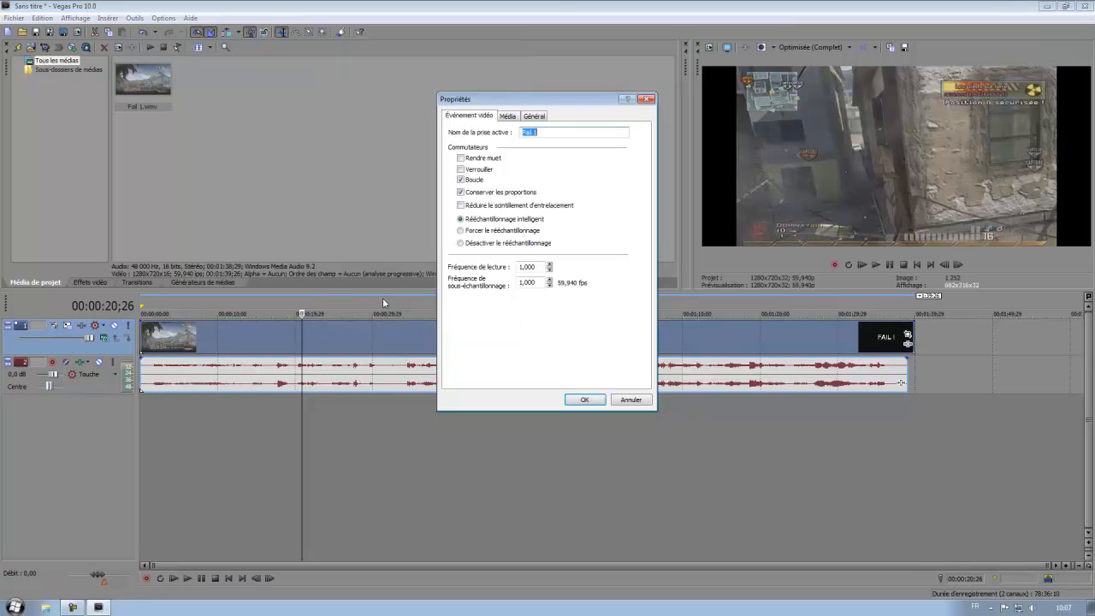
{"action": "left_click", "coordinate": [462, 193]}
{"action": "left_click", "coordinate": [589, 400]}
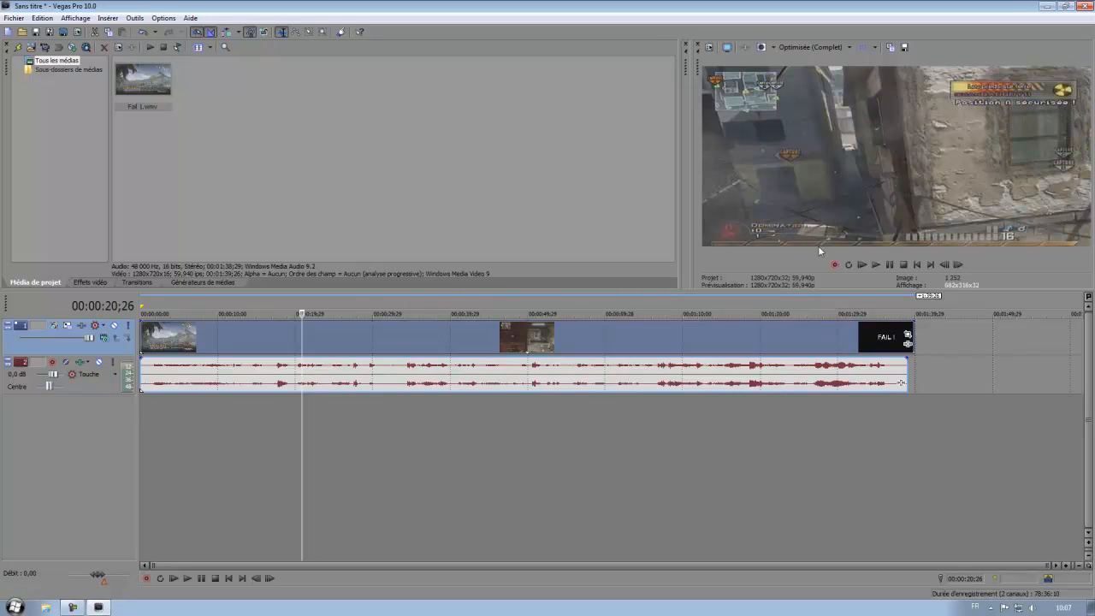
Step: Open pan/crop for the Fail 1 video event and set the crop frame's width to about 1,298.7
{"action": "left_click", "coordinate": [907, 335]}
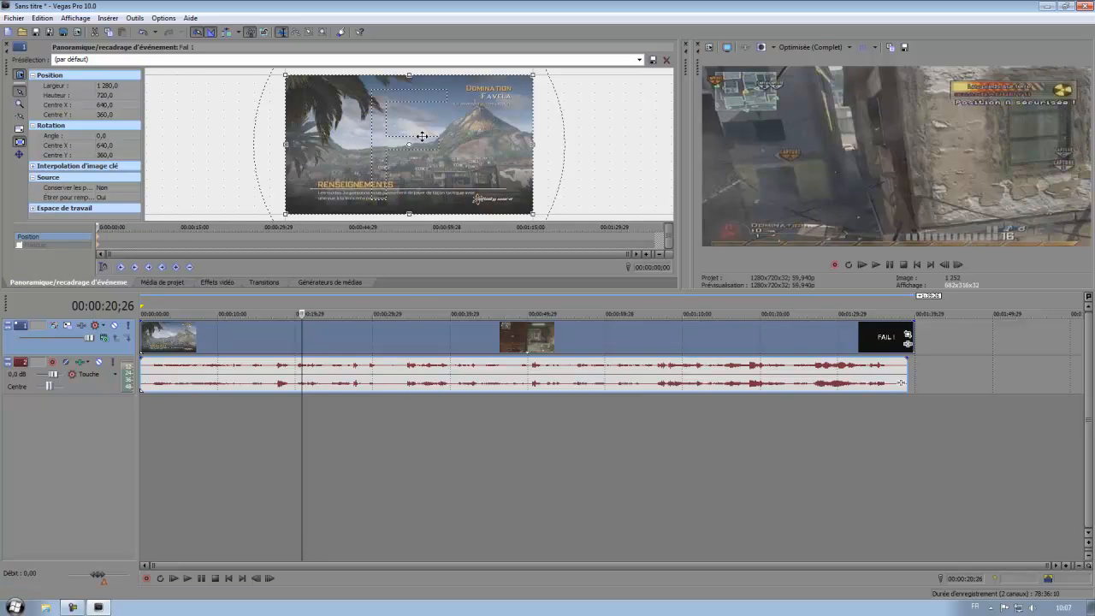
{"action": "scroll", "coordinate": [423, 136], "scroll_direction": "down", "scroll_amount": 1}
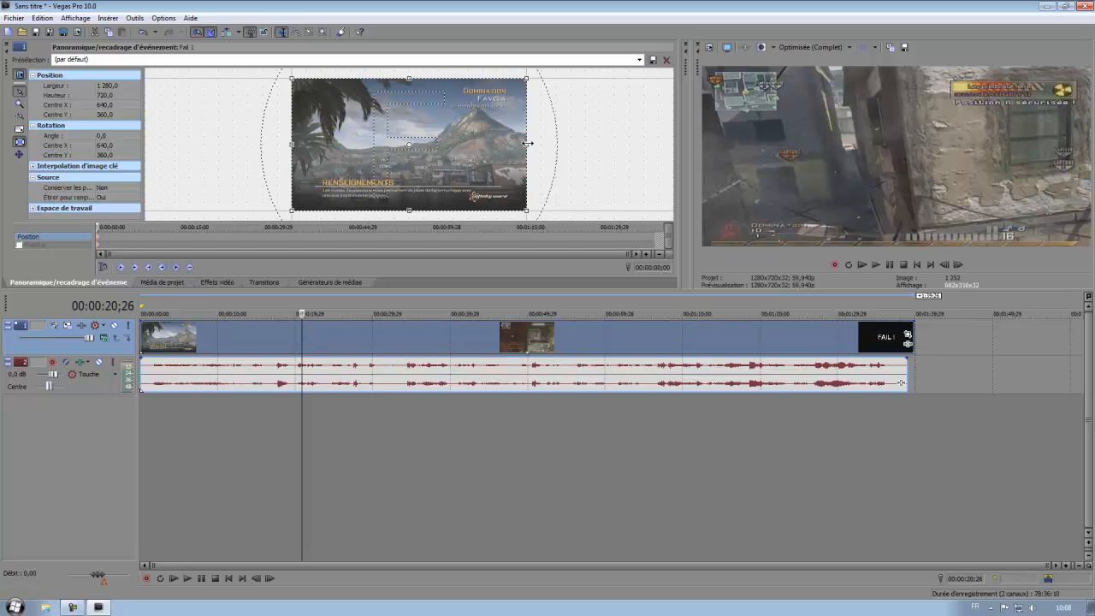
{"action": "mouse_move", "coordinate": [527, 144]}
{"action": "left_mouse_down"}
{"action": "mouse_move", "coordinate": [501, 142]}
{"action": "mouse_move", "coordinate": [538, 145]}
{"action": "left_mouse_up"}
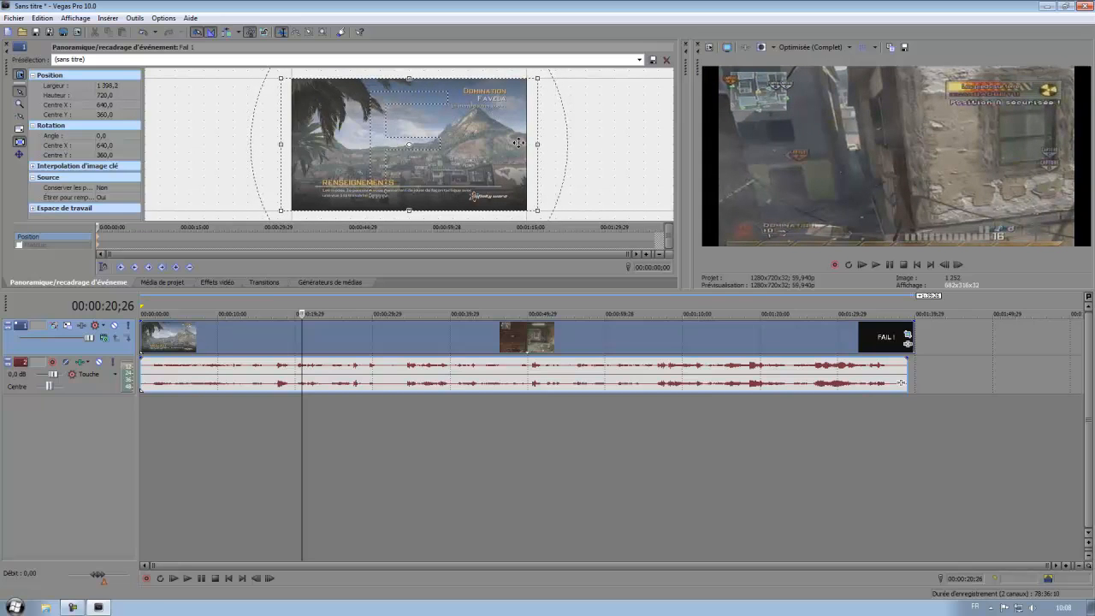
{"action": "left_click_drag", "start_coordinate": [535, 144], "coordinate": [528, 144]}
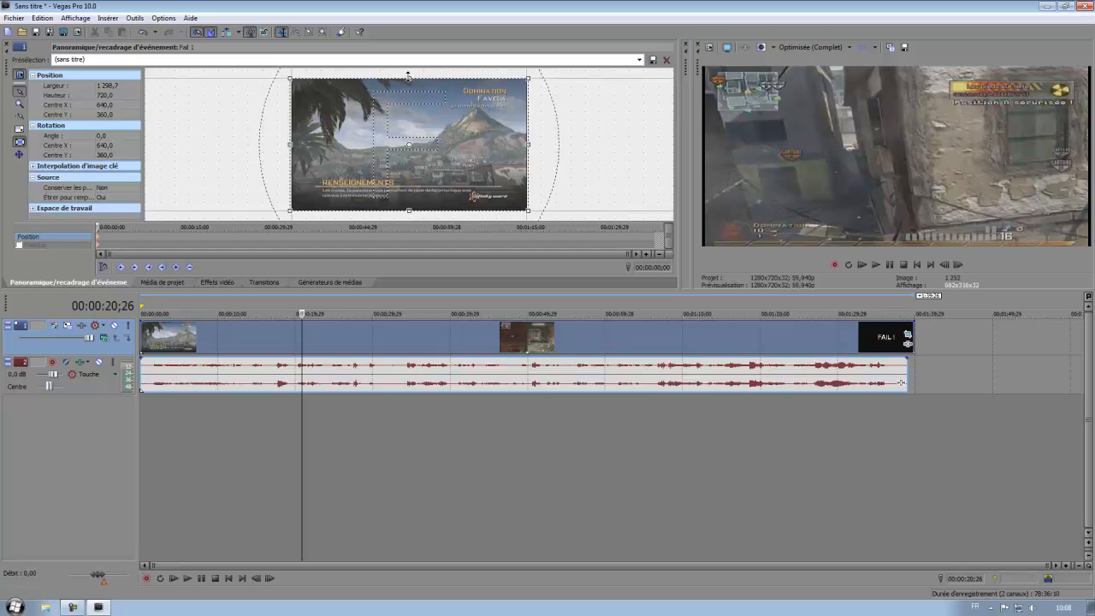
Step: Adjust the crop frame's height to about 707.6 and try to delete the (sans titre) preset
{"action": "left_click_drag", "start_coordinate": [408, 76], "coordinate": [409, 78]}
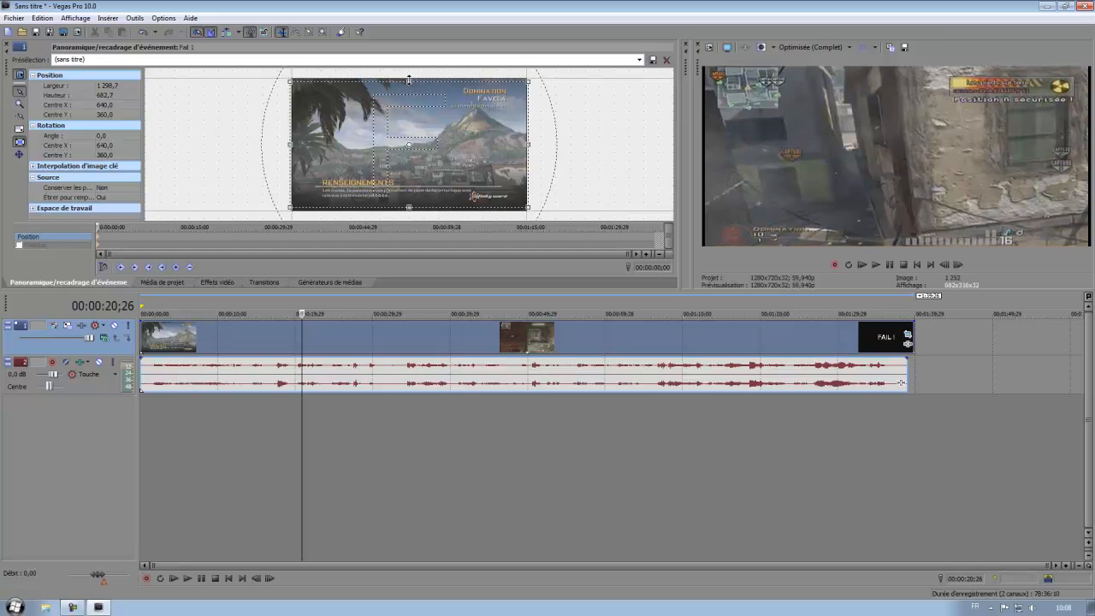
{"action": "left_click_drag", "start_coordinate": [409, 79], "coordinate": [410, 72]}
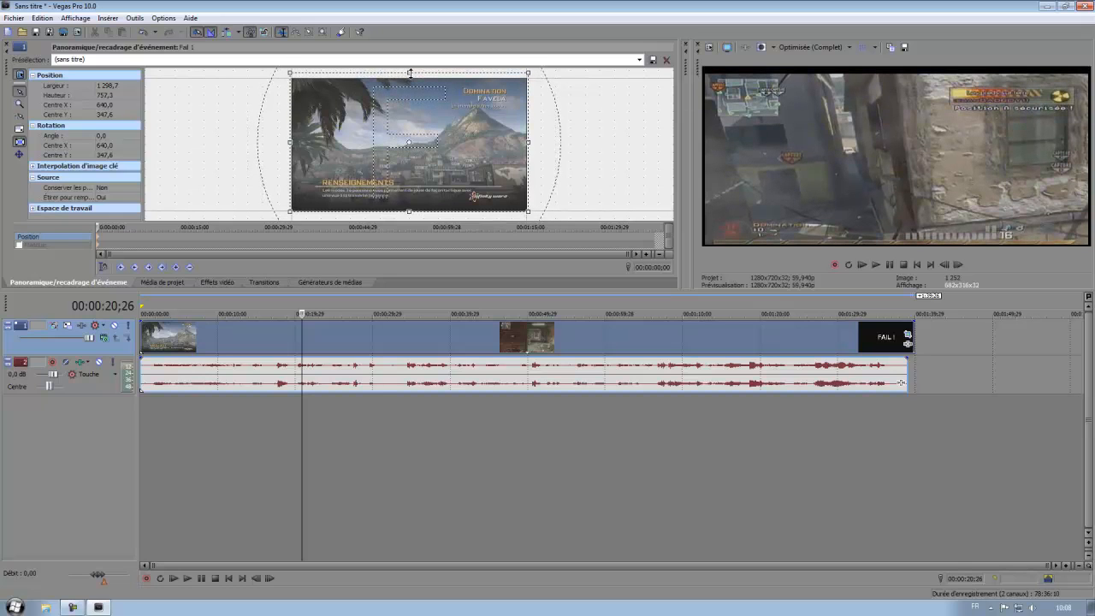
{"action": "left_click_drag", "start_coordinate": [409, 73], "coordinate": [410, 78]}
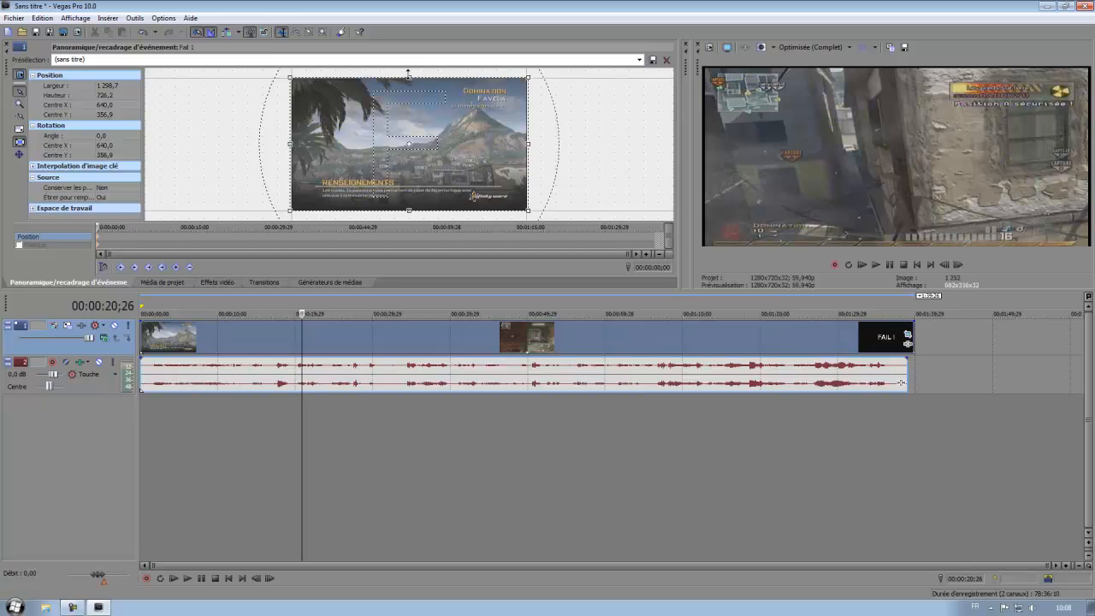
{"action": "left_click_drag", "start_coordinate": [408, 76], "coordinate": [408, 77]}
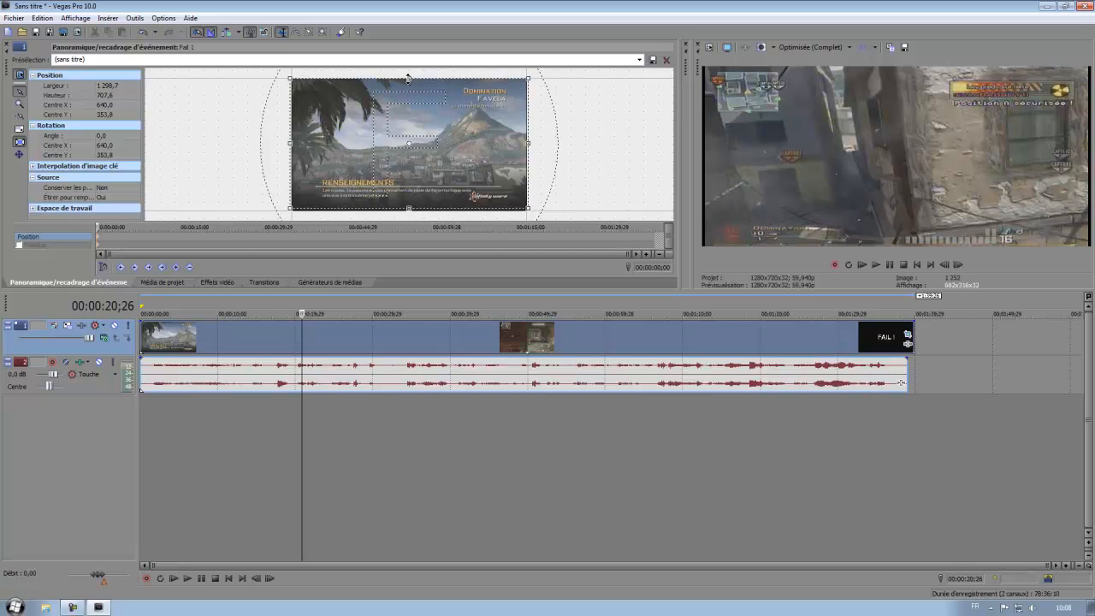
{"action": "left_click", "coordinate": [666, 60]}
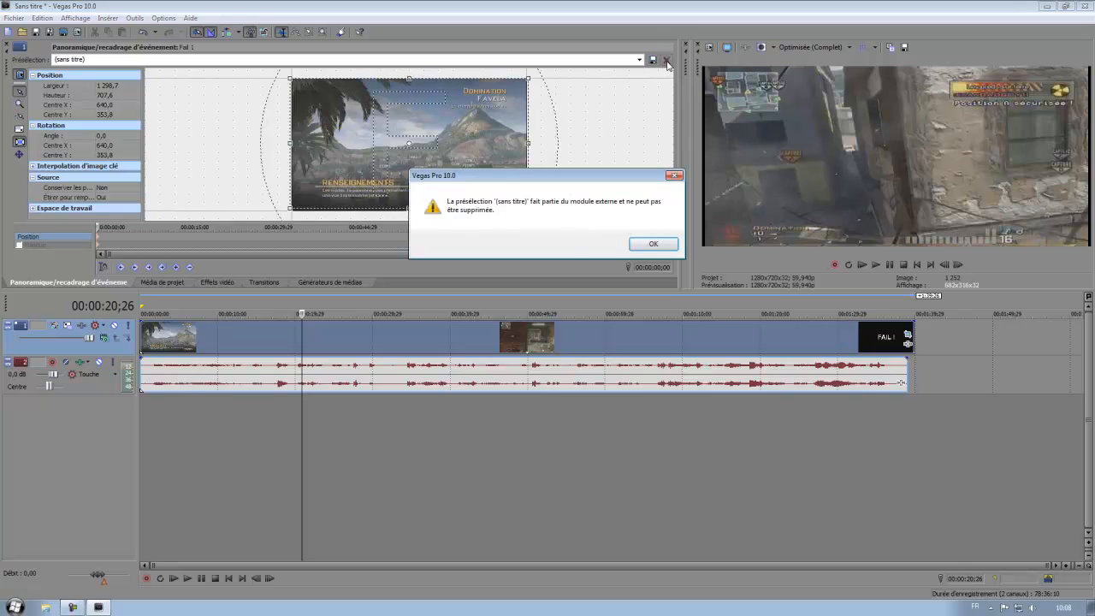
{"action": "left_click", "coordinate": [652, 245]}
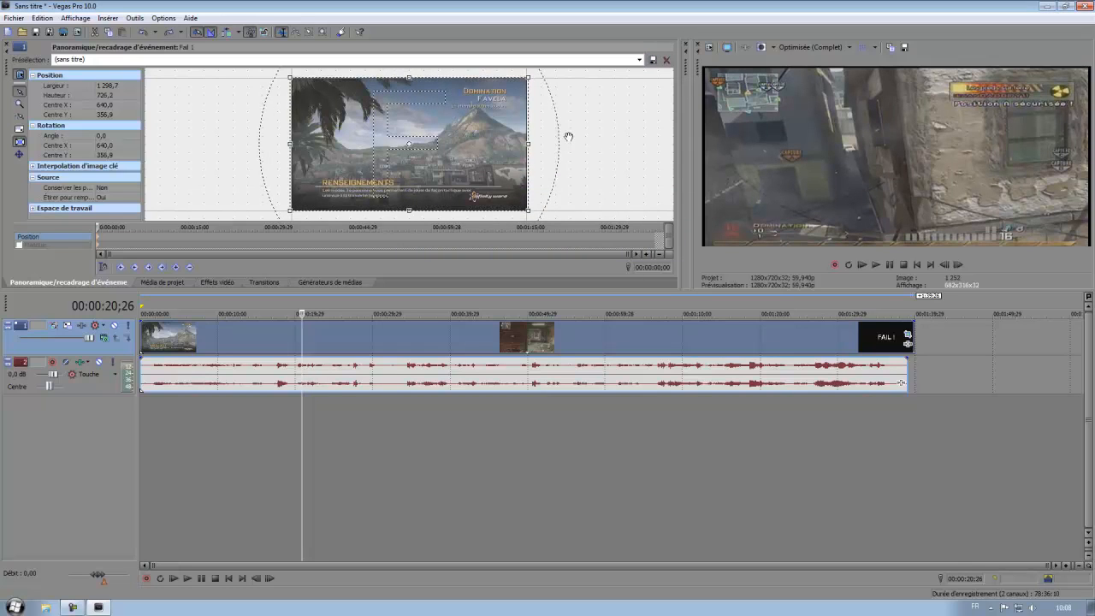
Step: Undo the crop frame changes and the earlier event edits, back to before the Fail 1 clip was placed on the timeline
{"action": "left_click_drag", "start_coordinate": [569, 137], "coordinate": [568, 135]}
{"action": "key", "text": "ctrl+z"}
{"action": "key", "text": "ctrl+z"}
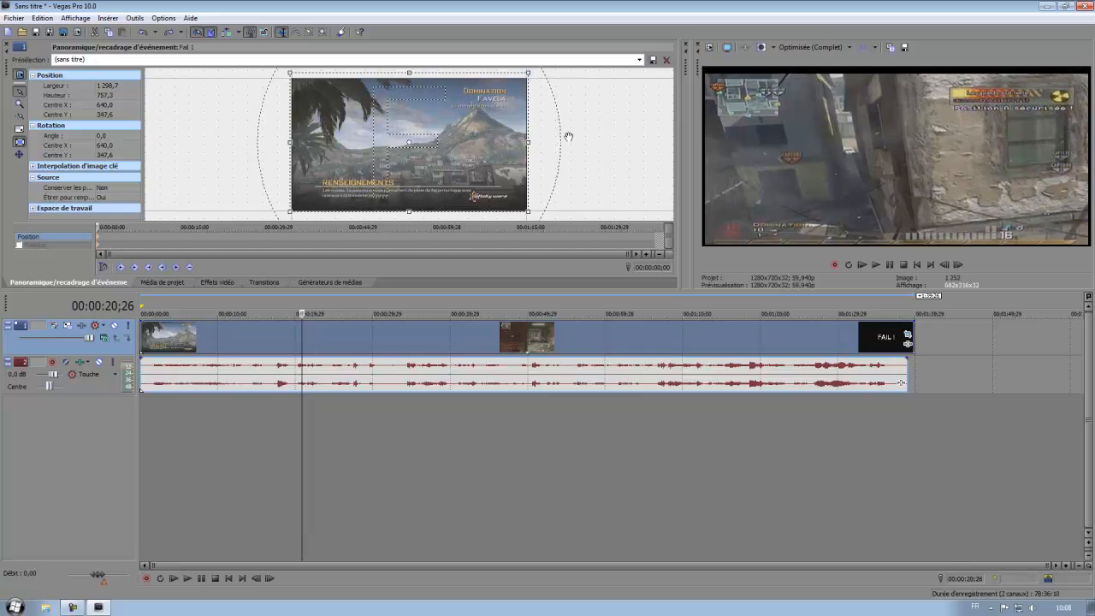
{"action": "key", "text": "Down"}
{"action": "key", "text": "Down"}
{"action": "key", "text": "Down"}
{"action": "key", "text": "Down"}
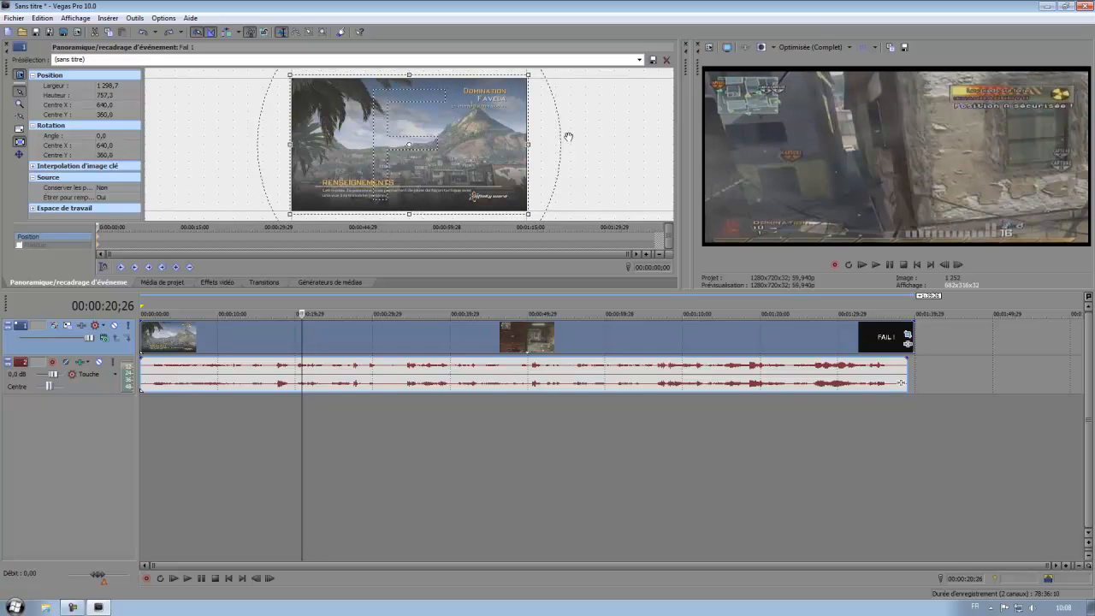
{"action": "key", "text": "ctrl+z"}
{"action": "key", "text": "ctrl+z"}
{"action": "key", "text": "ctrl+z"}
{"action": "key", "text": "ctrl+z"}
{"action": "key", "text": "ctrl+z"}
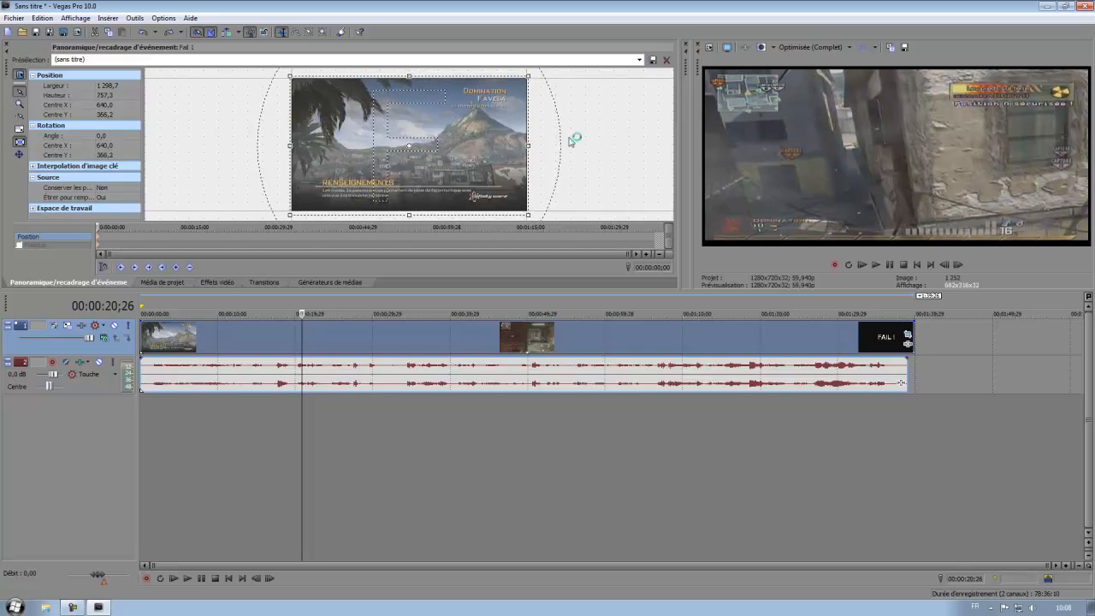
{"action": "key", "text": "ctrl+z"}
{"action": "key", "text": "ctrl+z"}
{"action": "key", "text": "ctrl+z"}
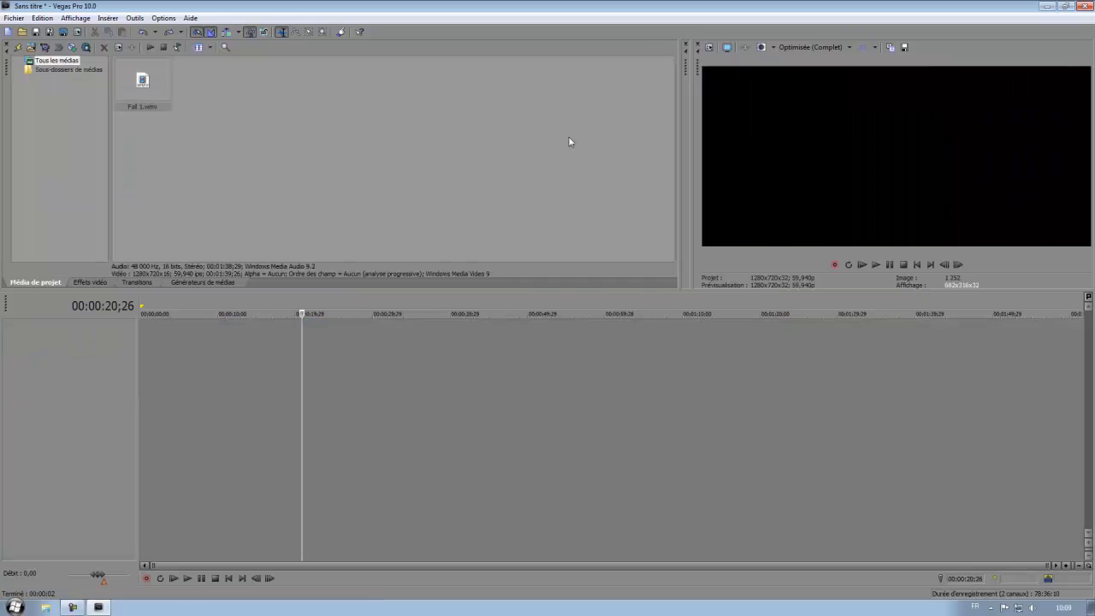
Step: Place the Fail 1.wmv clip at the start of the timeline again and return the playhead to the beginning
{"action": "left_click_drag", "start_coordinate": [165, 95], "coordinate": [153, 172]}
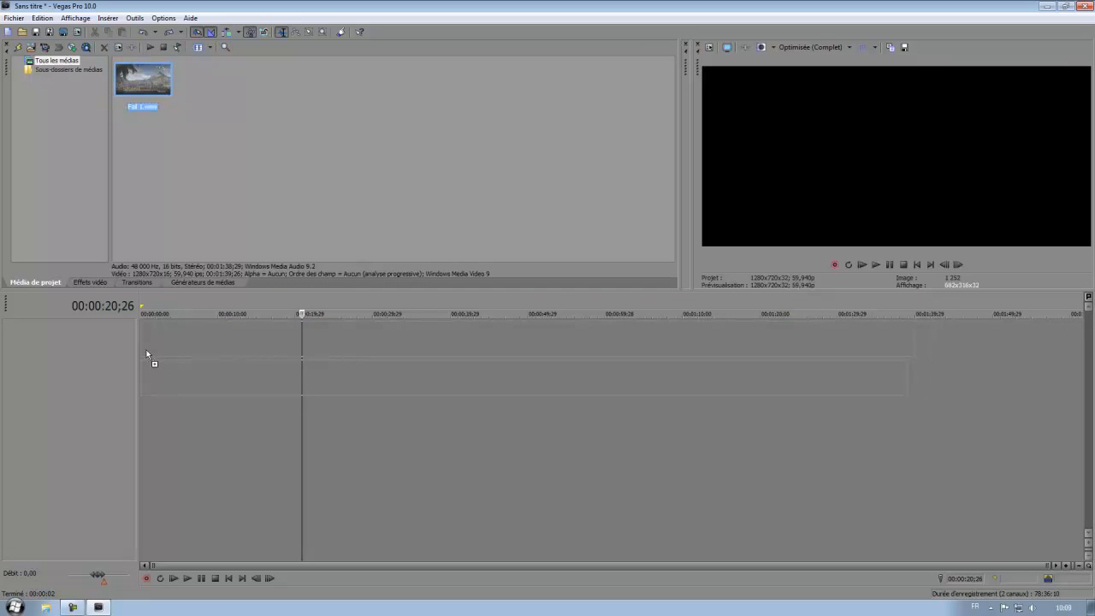
{"action": "left_click_drag", "start_coordinate": [146, 354], "coordinate": [146, 358]}
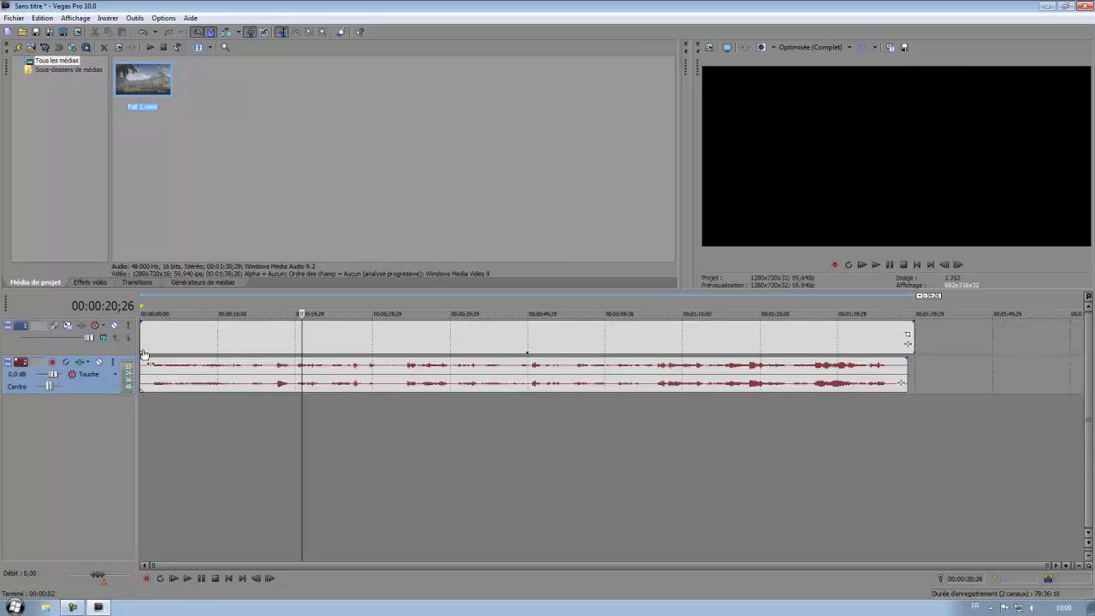
{"action": "left_click", "coordinate": [228, 579]}
Step: Set the pixel aspect ratio of the Fail 1 event's media to 1,2121 (Grand écran DV NTSC)
{"action": "left_click", "coordinate": [370, 335]}
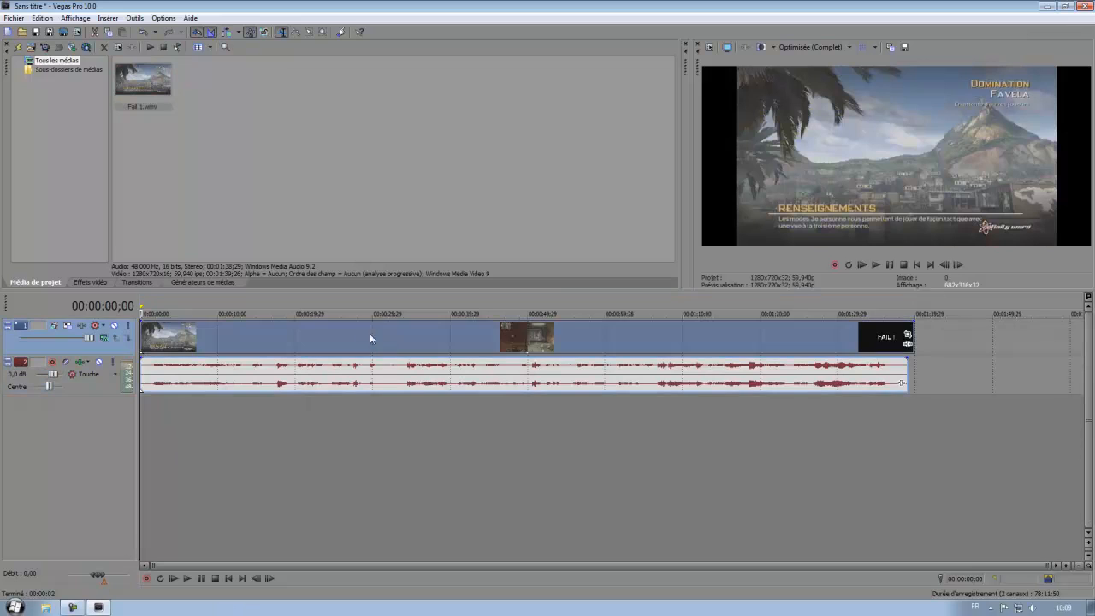
{"action": "right_click", "coordinate": [626, 341]}
{"action": "left_click", "coordinate": [667, 335]}
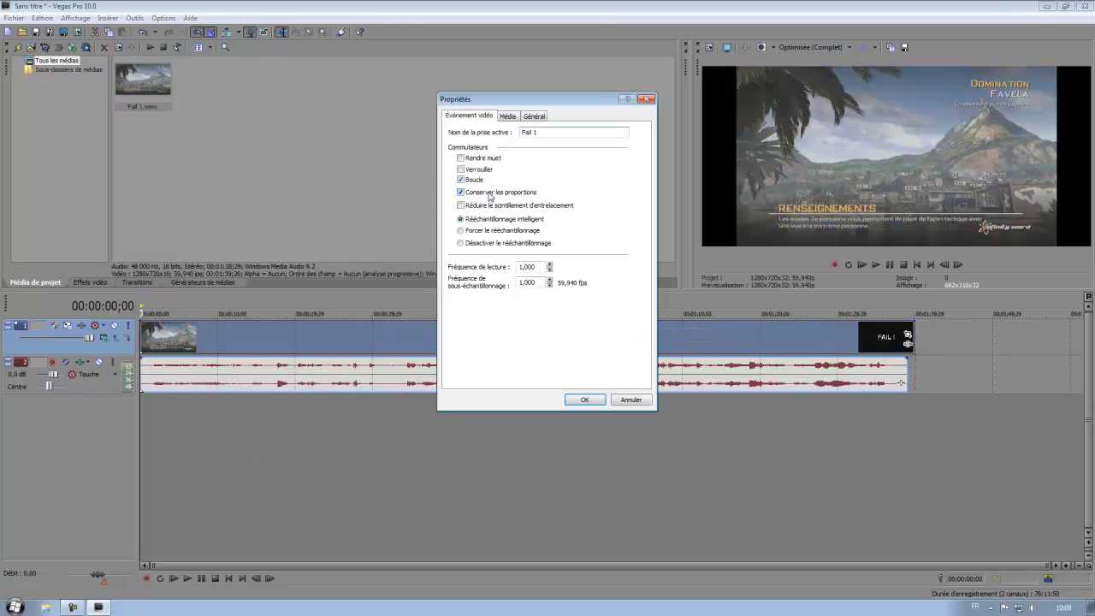
{"action": "left_click", "coordinate": [512, 118]}
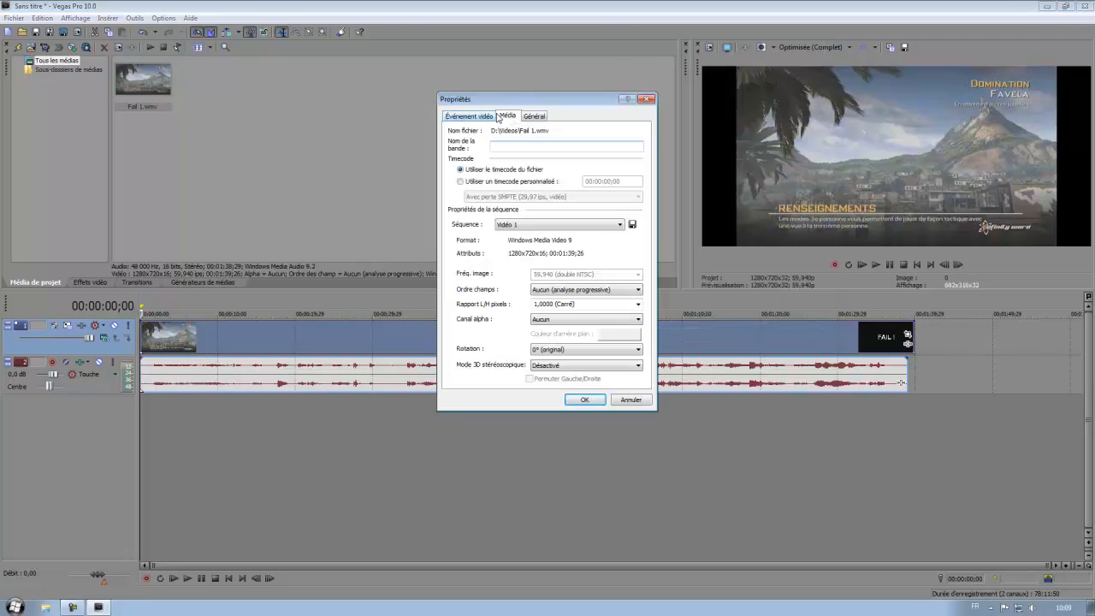
{"action": "left_click", "coordinate": [638, 304]}
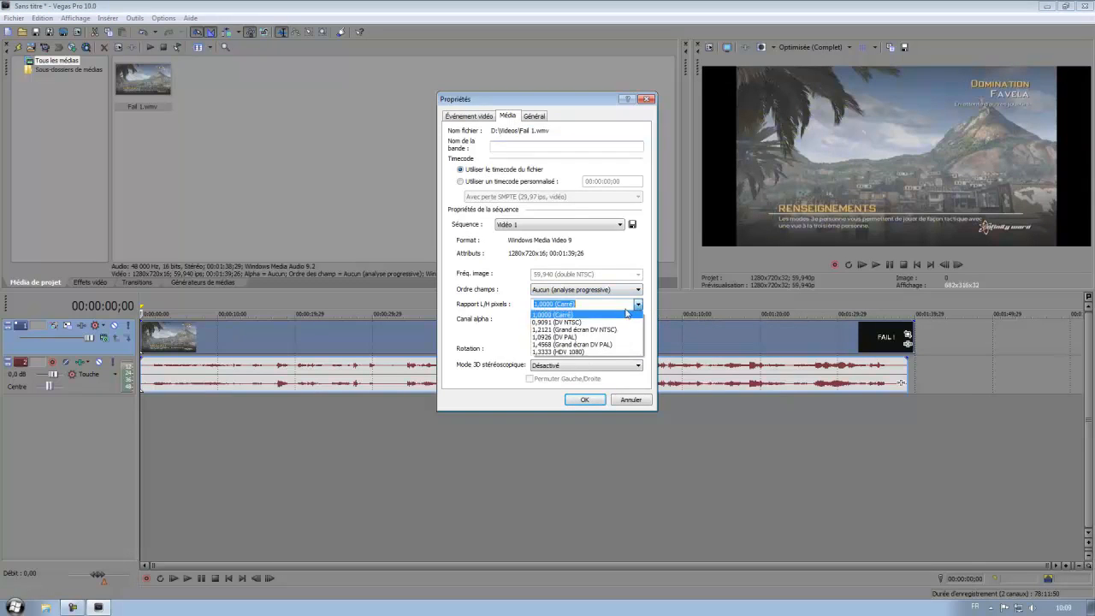
{"action": "left_click", "coordinate": [588, 330]}
{"action": "left_click", "coordinate": [584, 400]}
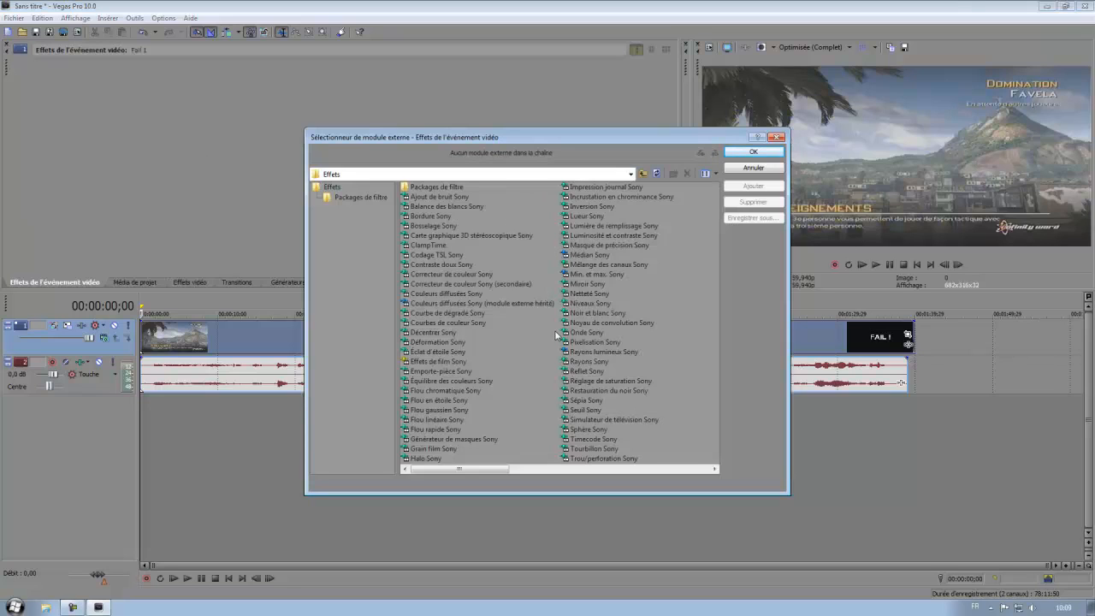
Step: Look through the available video effects, including the presets of Correcteur de couleur Sony (secondaire), without adding one
{"action": "left_click", "coordinate": [638, 236]}
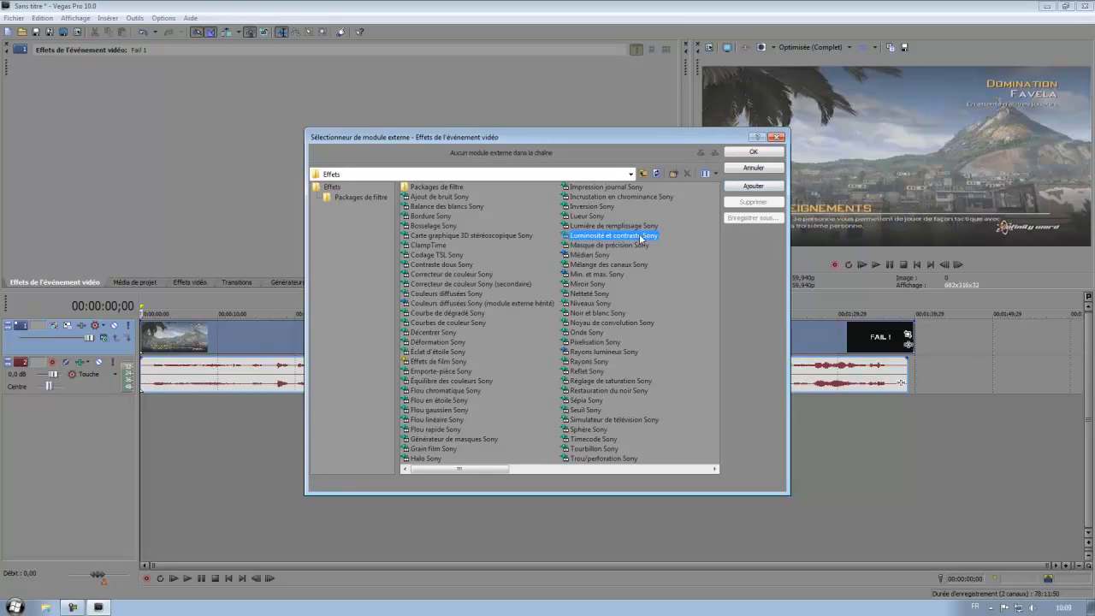
{"action": "left_click", "coordinate": [749, 167]}
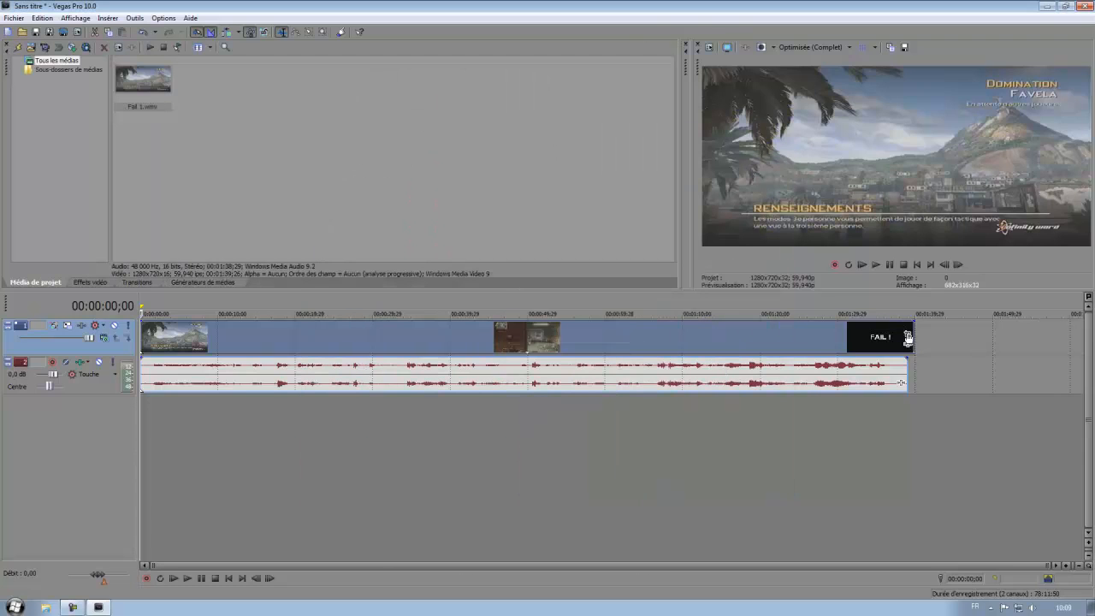
{"action": "left_click", "coordinate": [86, 282]}
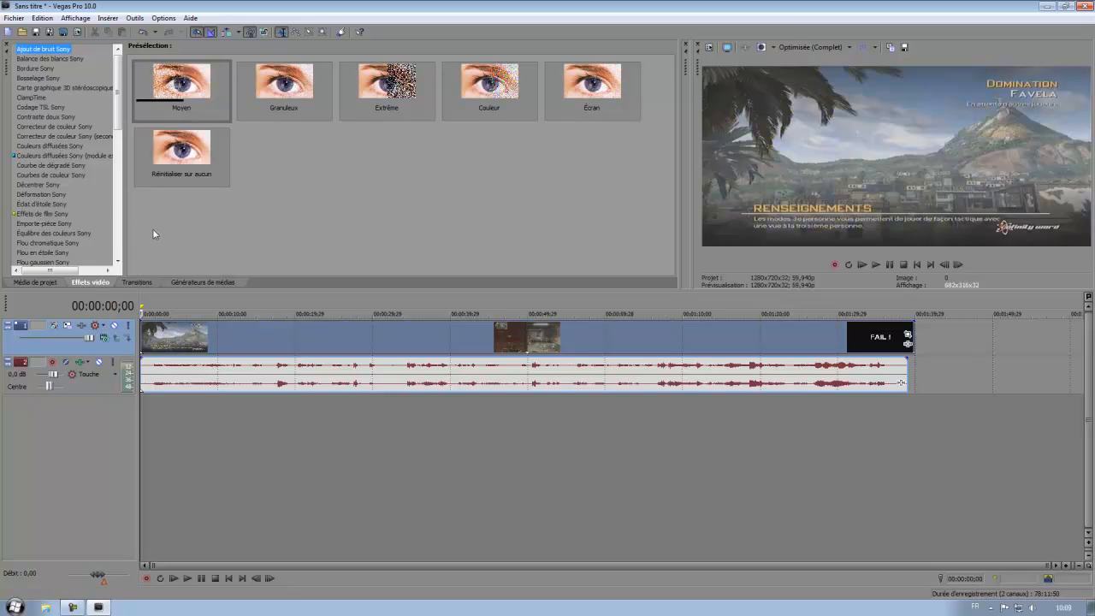
{"action": "scroll", "coordinate": [93, 92], "scroll_direction": "down", "scroll_amount": 12}
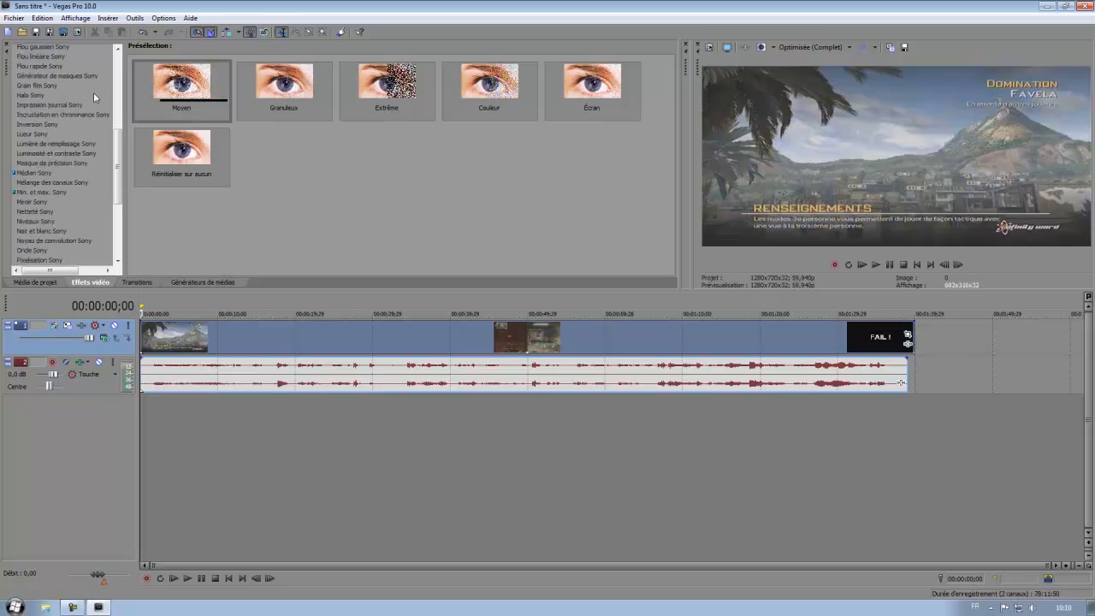
{"action": "scroll", "coordinate": [94, 92], "scroll_direction": "up", "scroll_amount": 12}
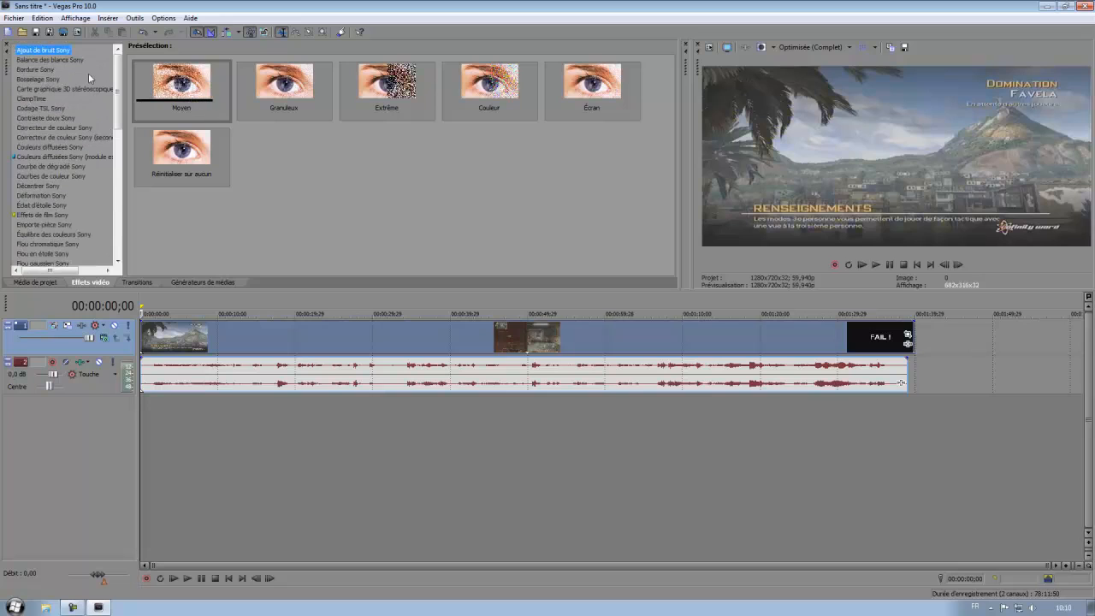
{"action": "left_click", "coordinate": [47, 60]}
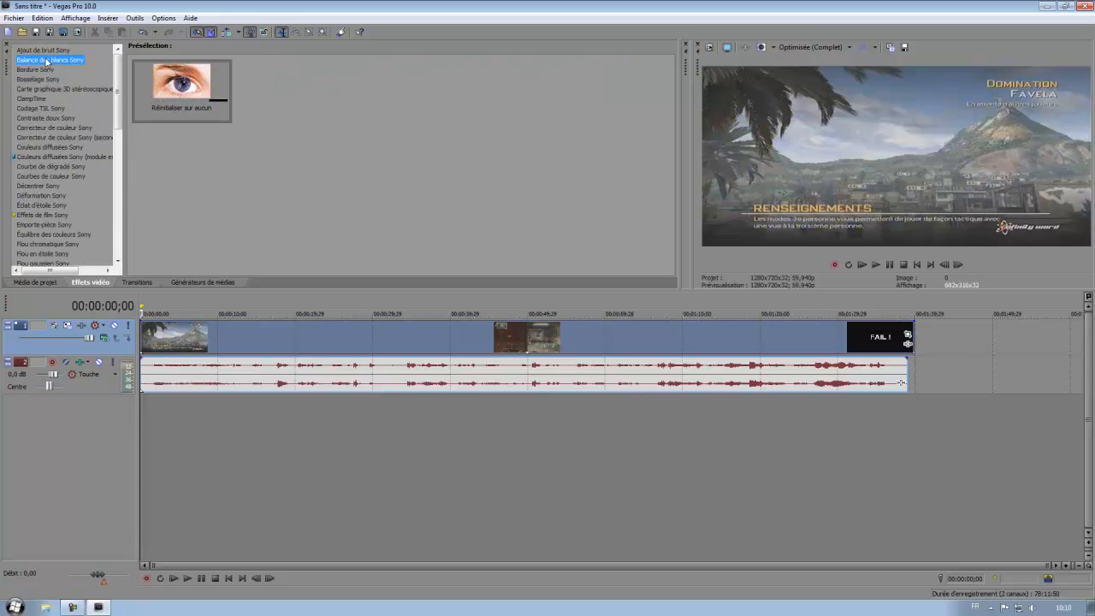
{"action": "left_click", "coordinate": [49, 128]}
{"action": "left_click", "coordinate": [58, 137]}
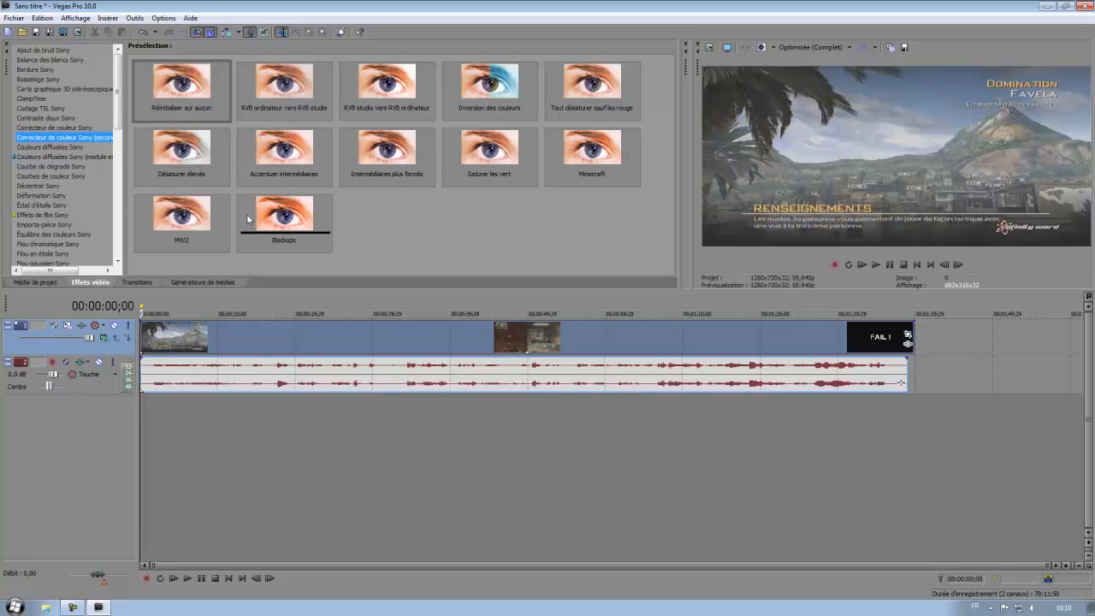
{"action": "left_click", "coordinate": [175, 220]}
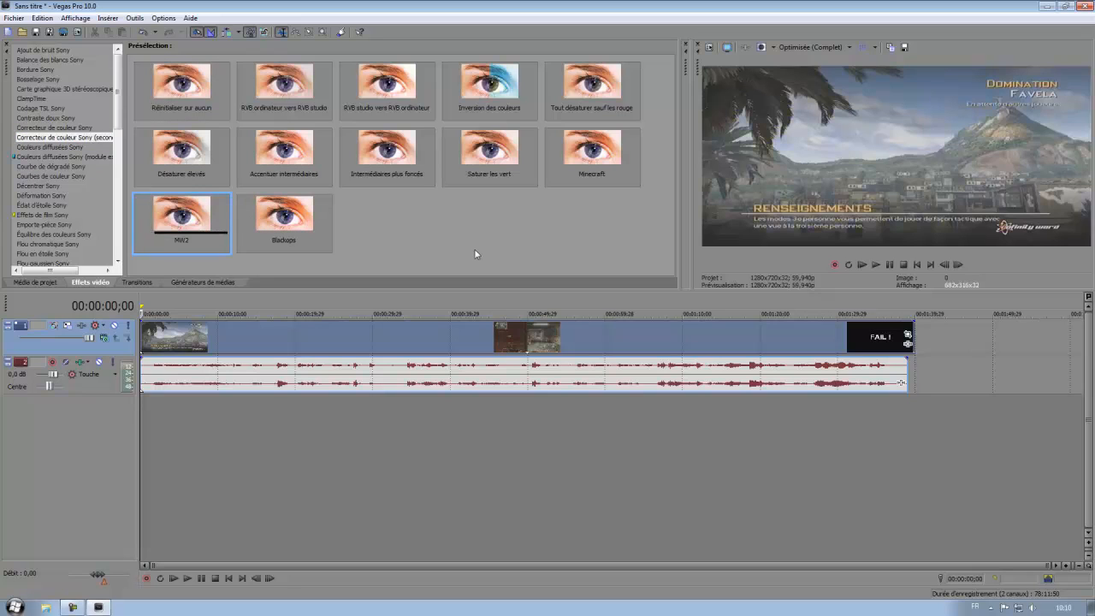
{"action": "left_click", "coordinate": [177, 83]}
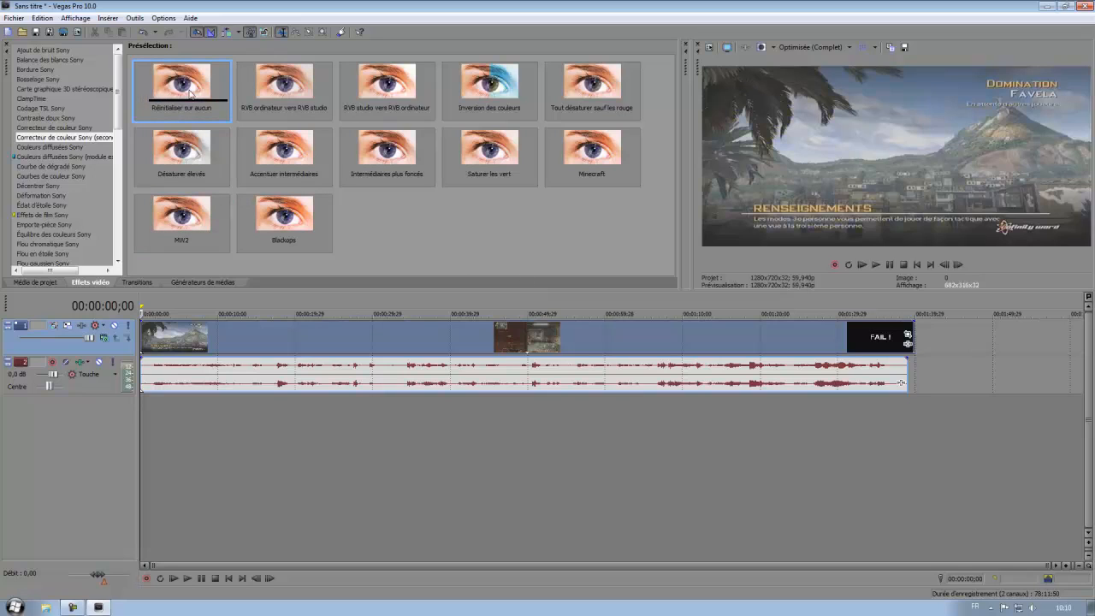
Step: Apply the Réinitialiser sur aucun preset of Correcteur de couleur Sony (secondaire) to the Fail 1 video event
{"action": "left_click", "coordinate": [81, 138]}
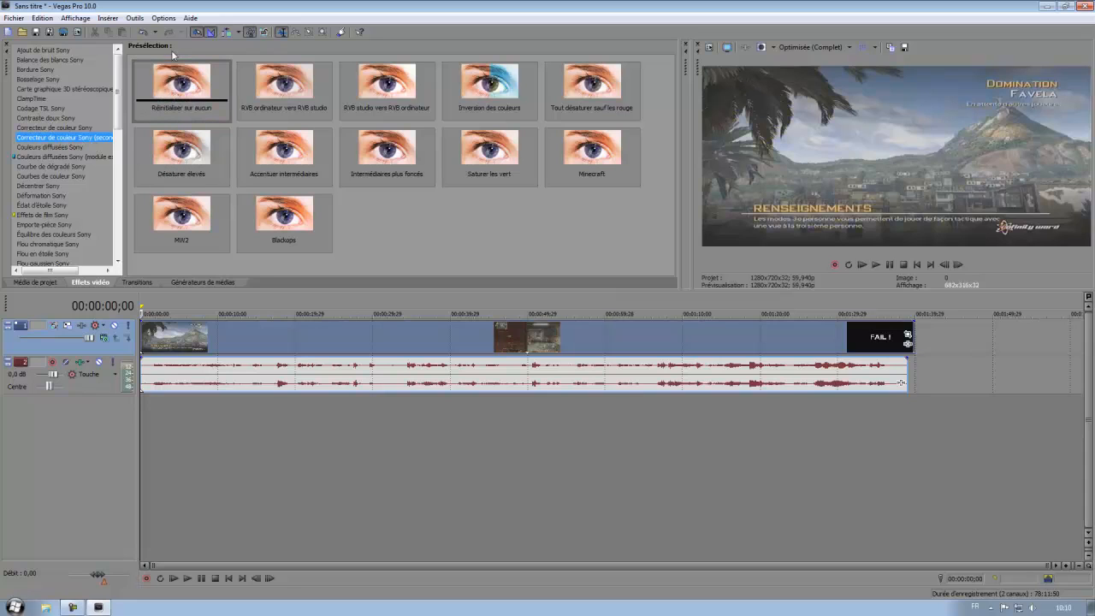
{"action": "left_click", "coordinate": [176, 79]}
{"action": "left_click_drag", "start_coordinate": [177, 78], "coordinate": [433, 338]}
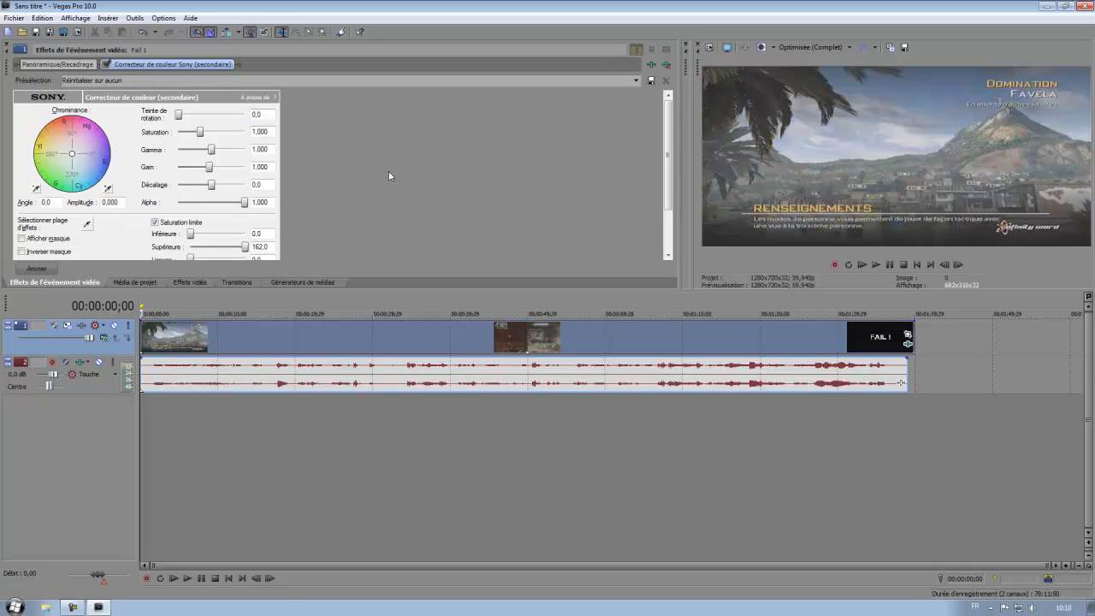
Step: Set the secondary color corrector's saturation to 1.5 and compare the preview with and without the effect
{"action": "double_click", "coordinate": [257, 131]}
{"action": "type", "text": "1.5"}
{"action": "key", "text": "Return"}
{"action": "left_click", "coordinate": [762, 49]}
{"action": "left_click", "coordinate": [763, 49]}
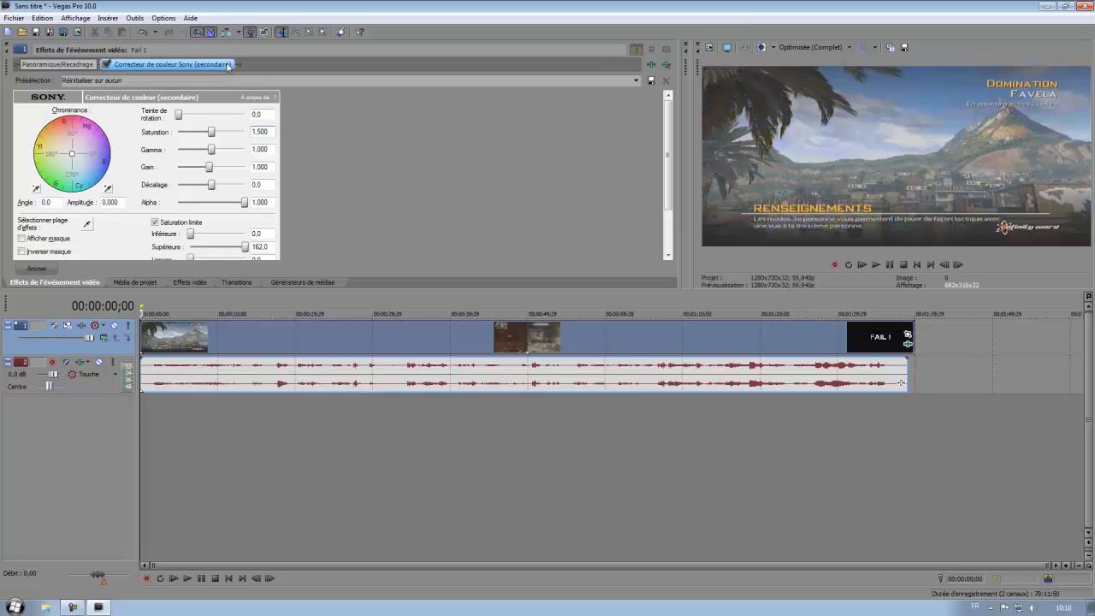
Step: Try the Minecraft preset of Luminosité et contraste Sony on the Fail 1 video event and remove the effect again
{"action": "left_click", "coordinate": [189, 282]}
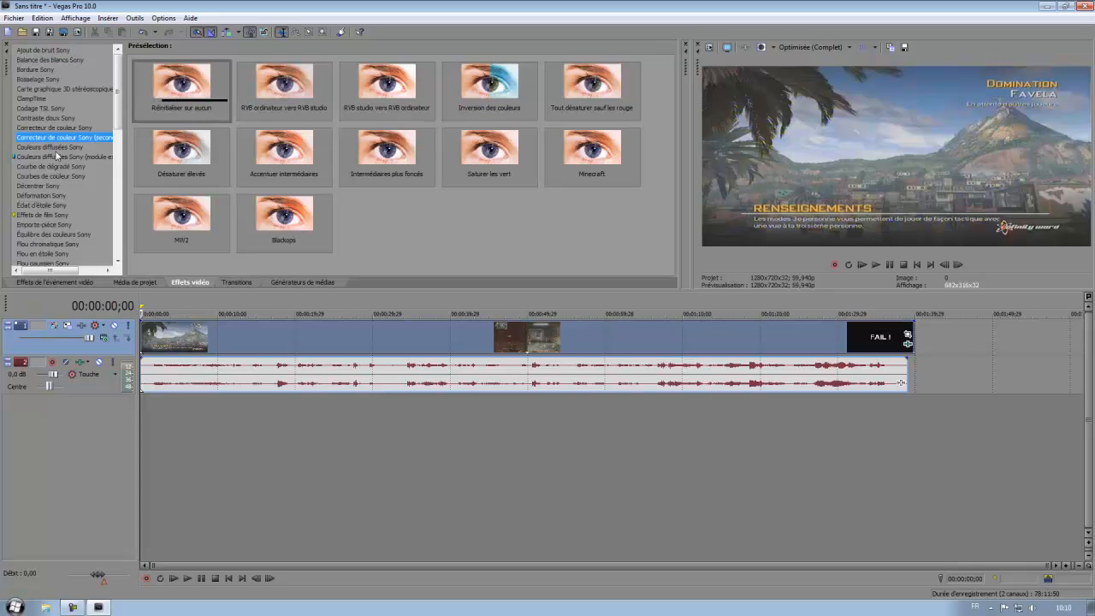
{"action": "scroll", "coordinate": [56, 156], "scroll_direction": "down", "scroll_amount": 4}
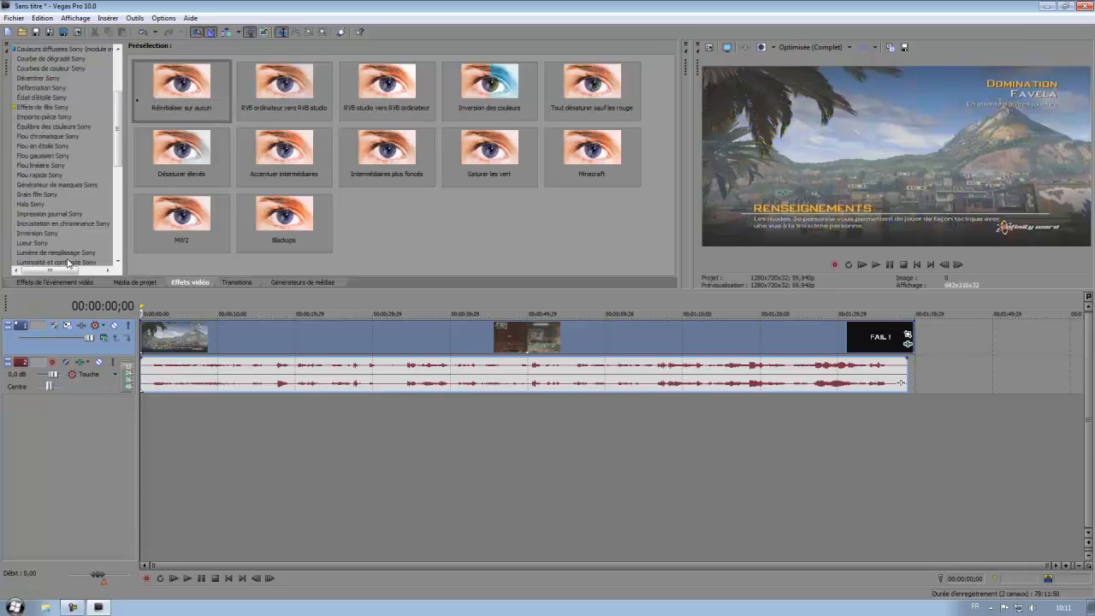
{"action": "left_click", "coordinate": [68, 262]}
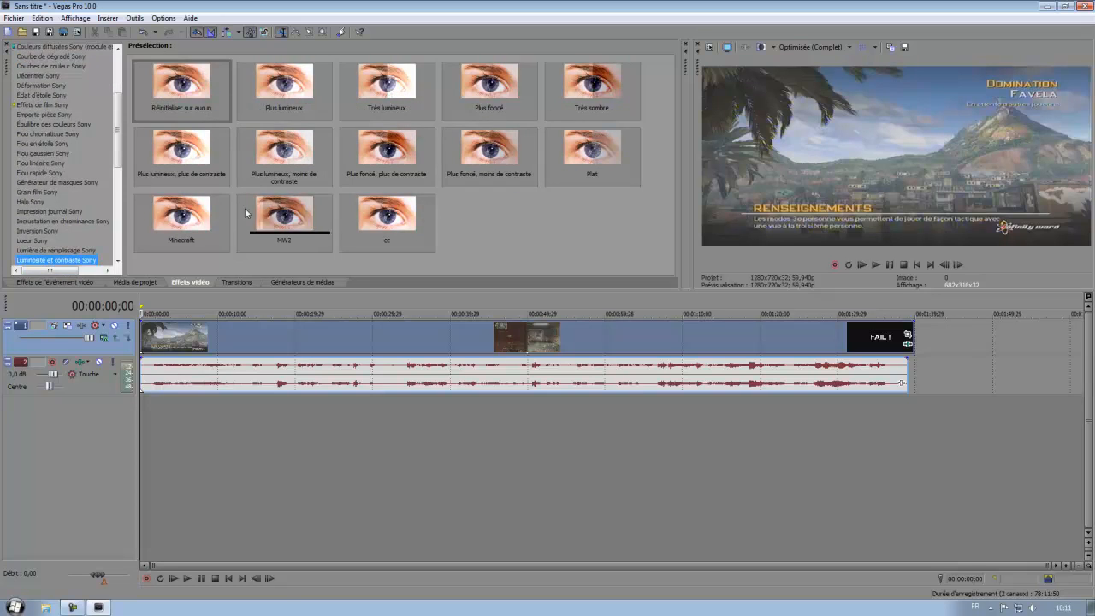
{"action": "left_click", "coordinate": [189, 215]}
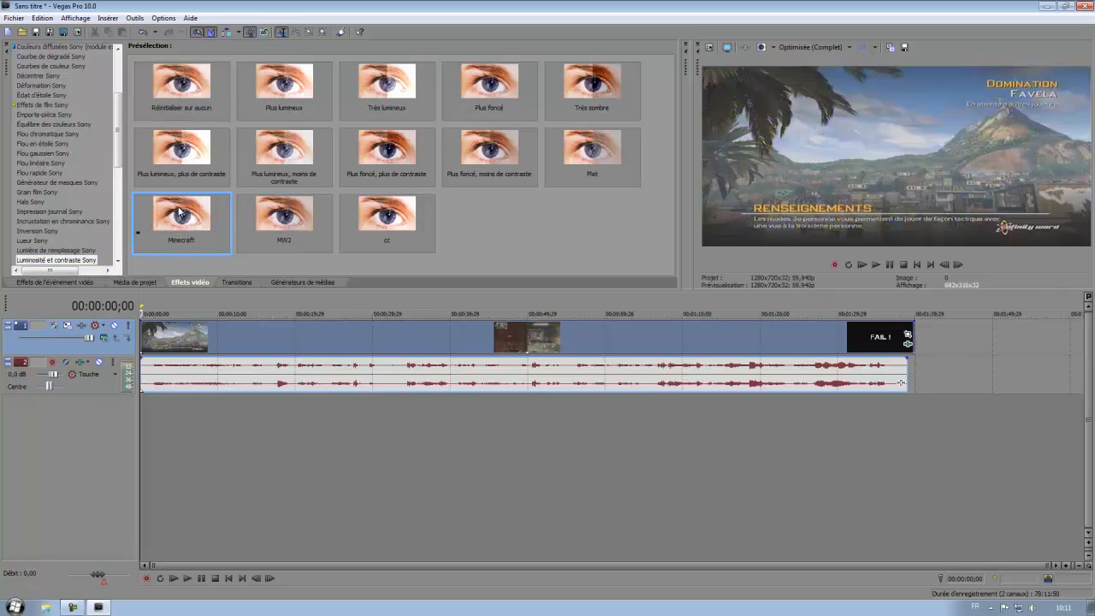
{"action": "left_click_drag", "start_coordinate": [179, 212], "coordinate": [275, 341]}
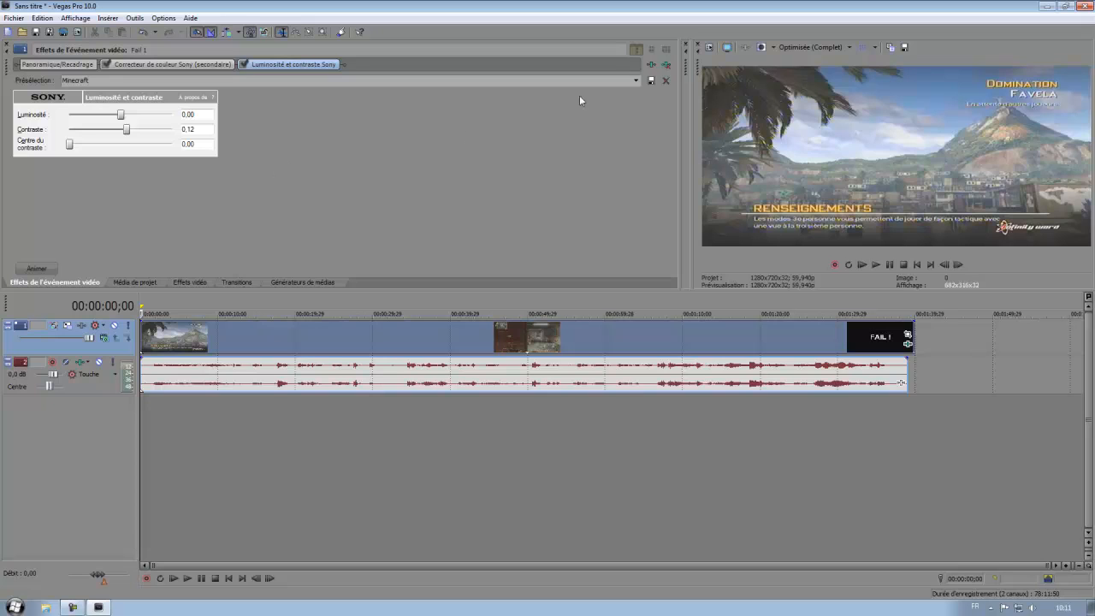
{"action": "left_click", "coordinate": [666, 64]}
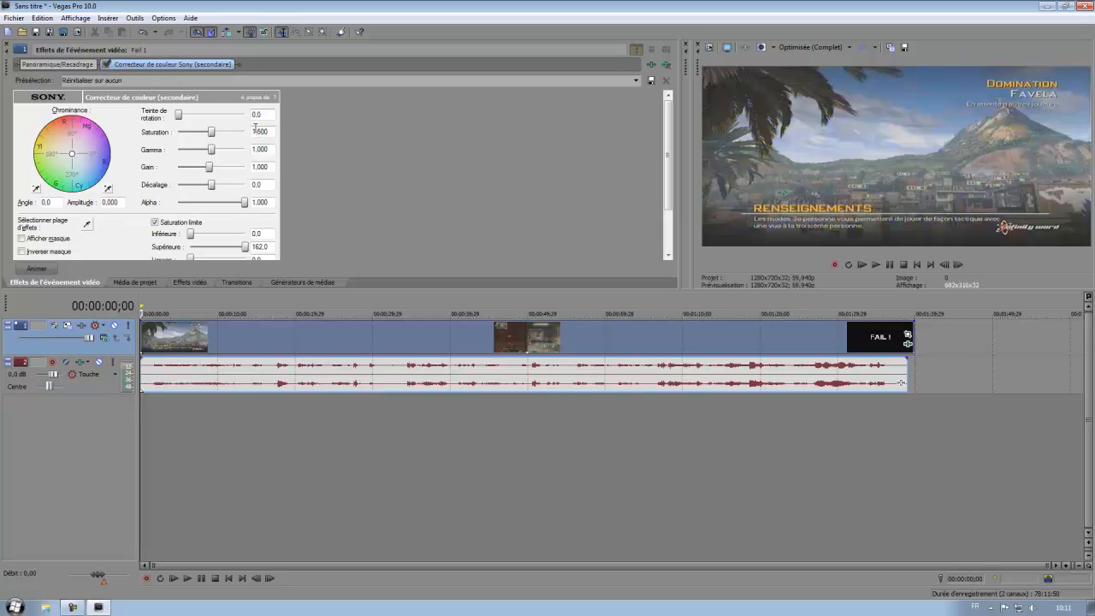
Step: Try the MW2 preset on the secondary color corrector, and return to Réinitialiser sur aucun with a saturation of 1.5
{"action": "left_click", "coordinate": [124, 81]}
{"action": "left_click", "coordinate": [636, 81]}
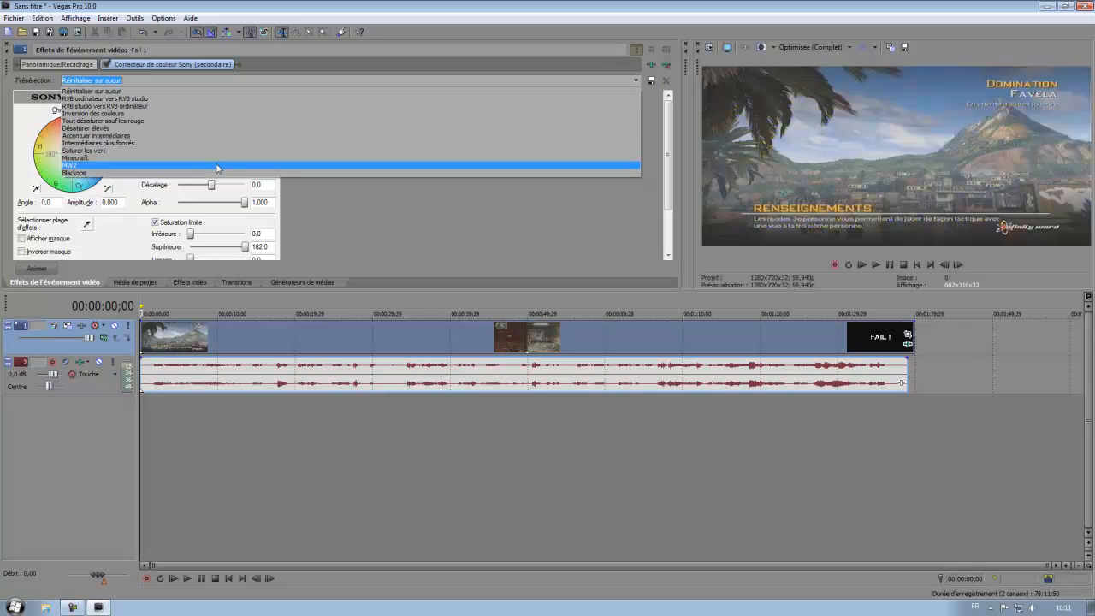
{"action": "left_click", "coordinate": [217, 165]}
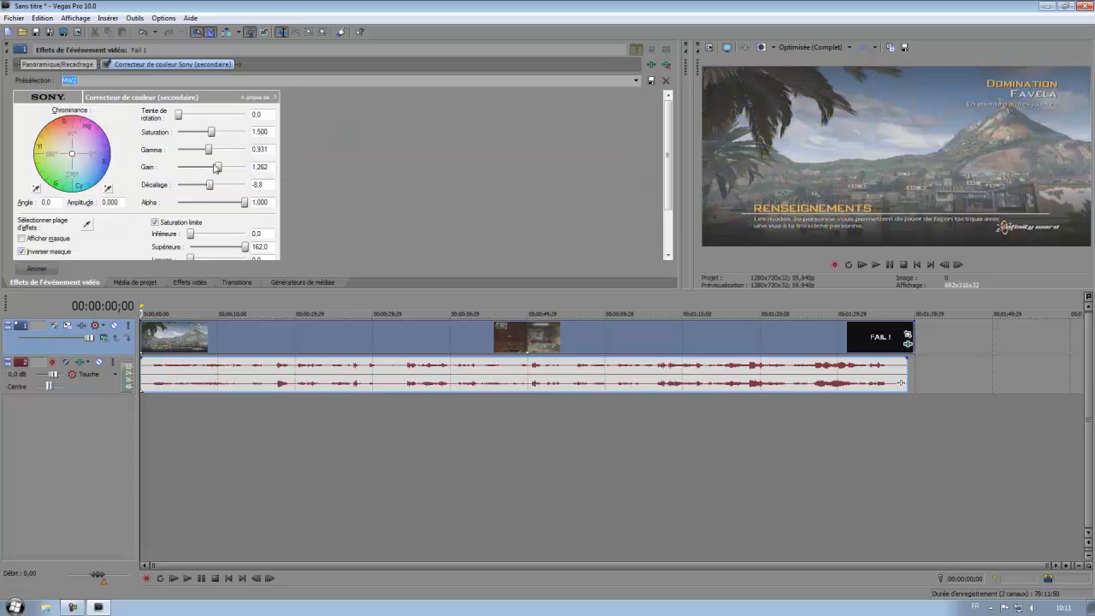
{"action": "left_click", "coordinate": [635, 80]}
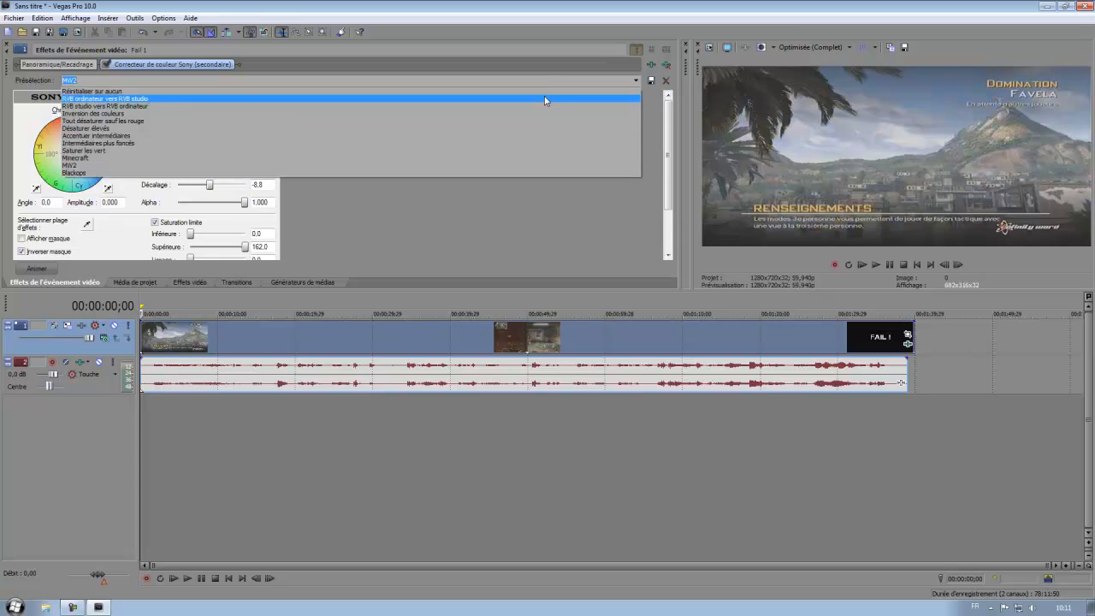
{"action": "left_click", "coordinate": [544, 96]}
{"action": "double_click", "coordinate": [263, 132]}
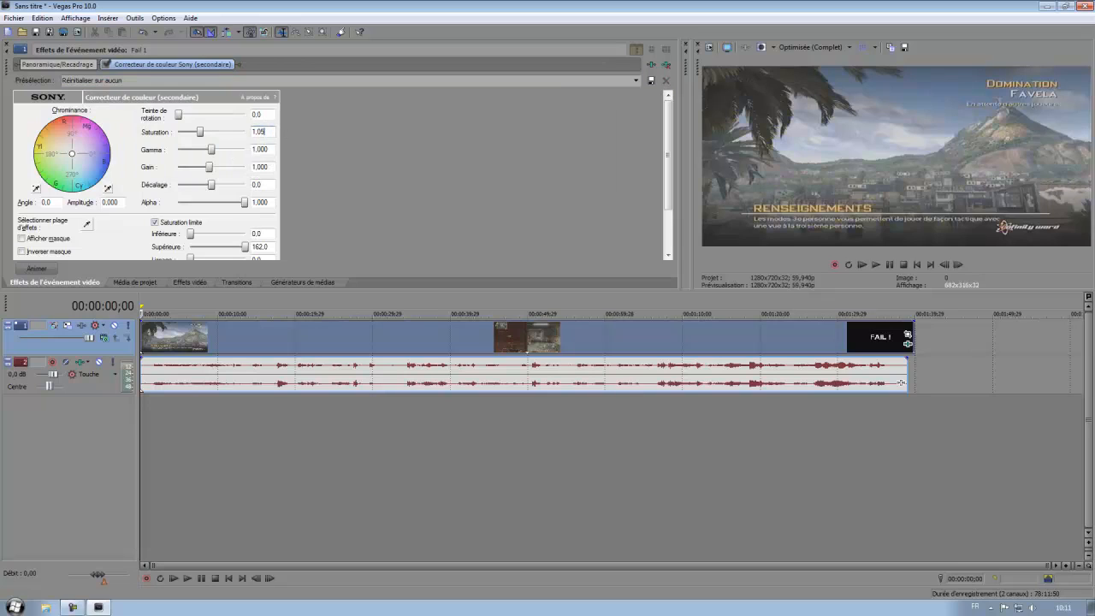
{"action": "key", "text": "Return"}
Step: Save the secondary color corrector's settings as a preset named New Mw2 and check for it among the effect's presets
{"action": "left_click", "coordinate": [326, 79]}
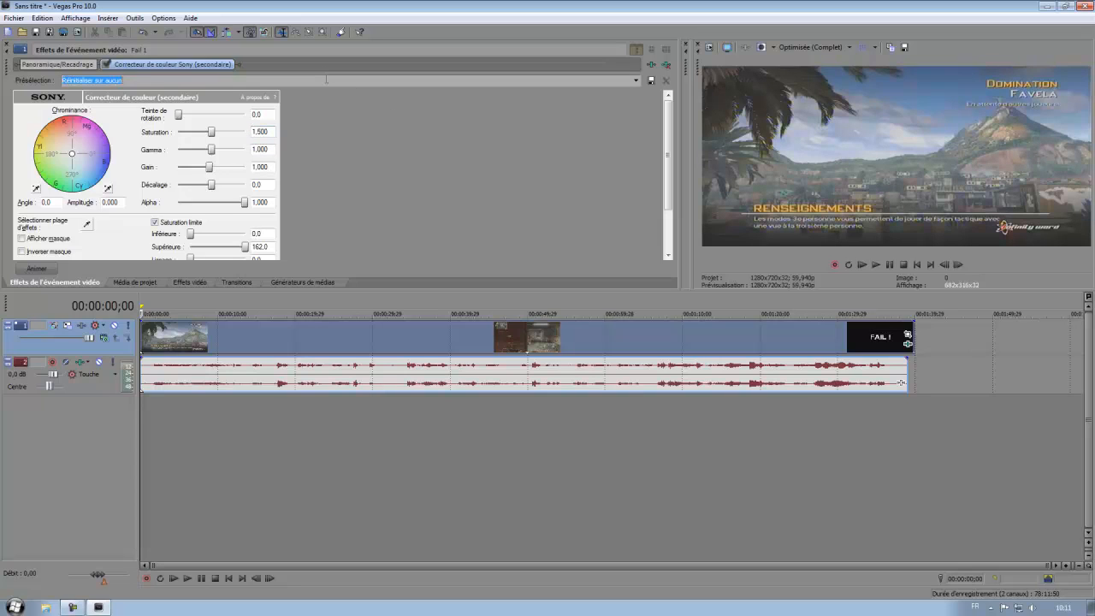
{"action": "type", "text": "New Mw2"}
{"action": "left_click", "coordinate": [635, 80]}
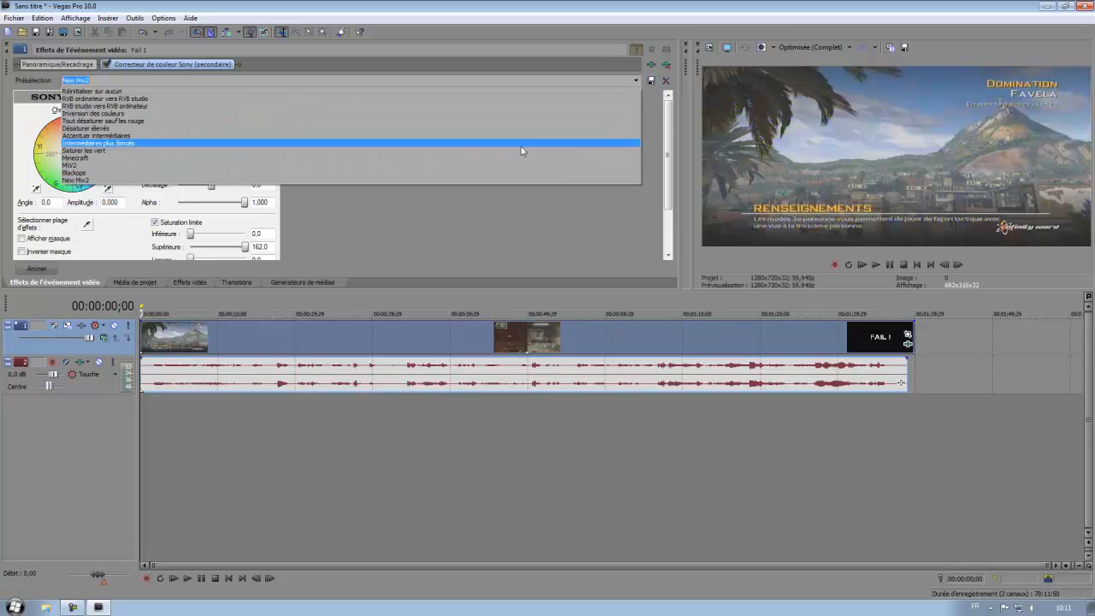
{"action": "left_click", "coordinate": [155, 239]}
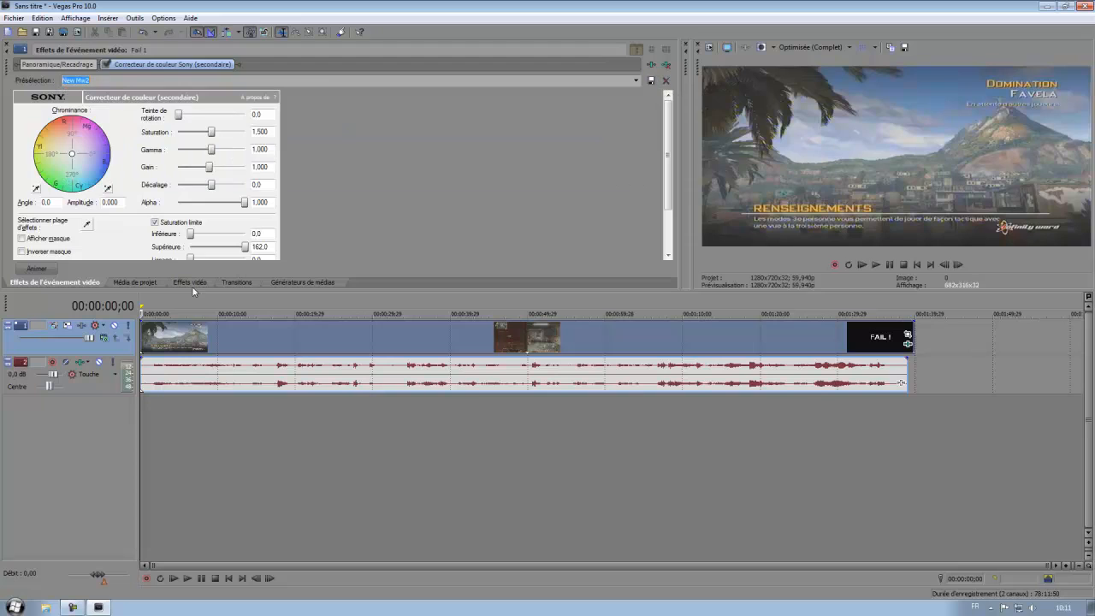
{"action": "left_click", "coordinate": [190, 283]}
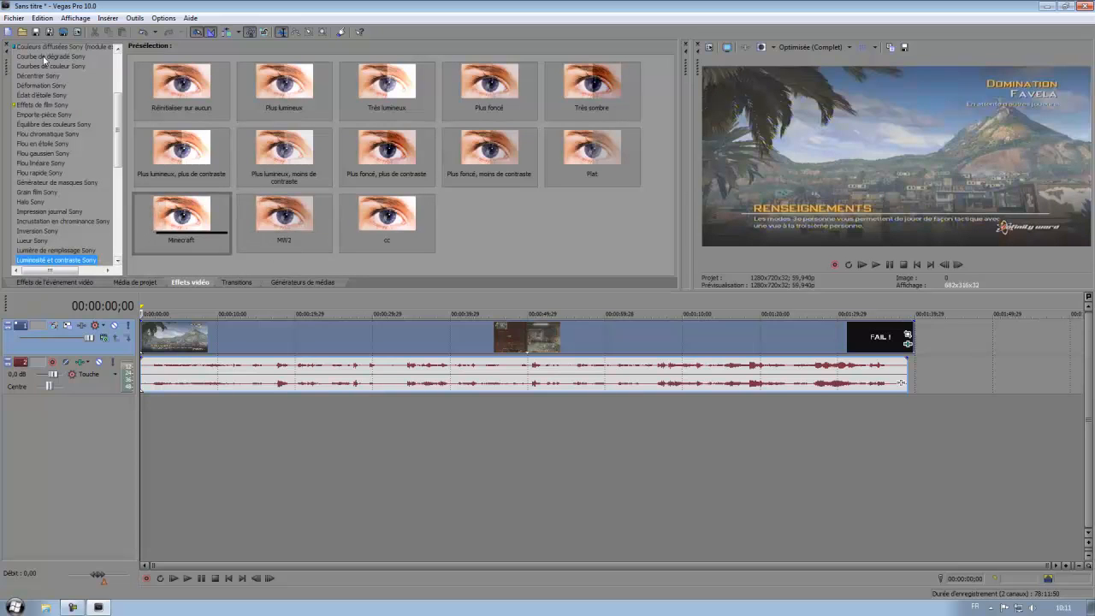
{"action": "scroll", "coordinate": [47, 77], "scroll_direction": "up", "scroll_amount": 1}
{"action": "left_click", "coordinate": [64, 63]}
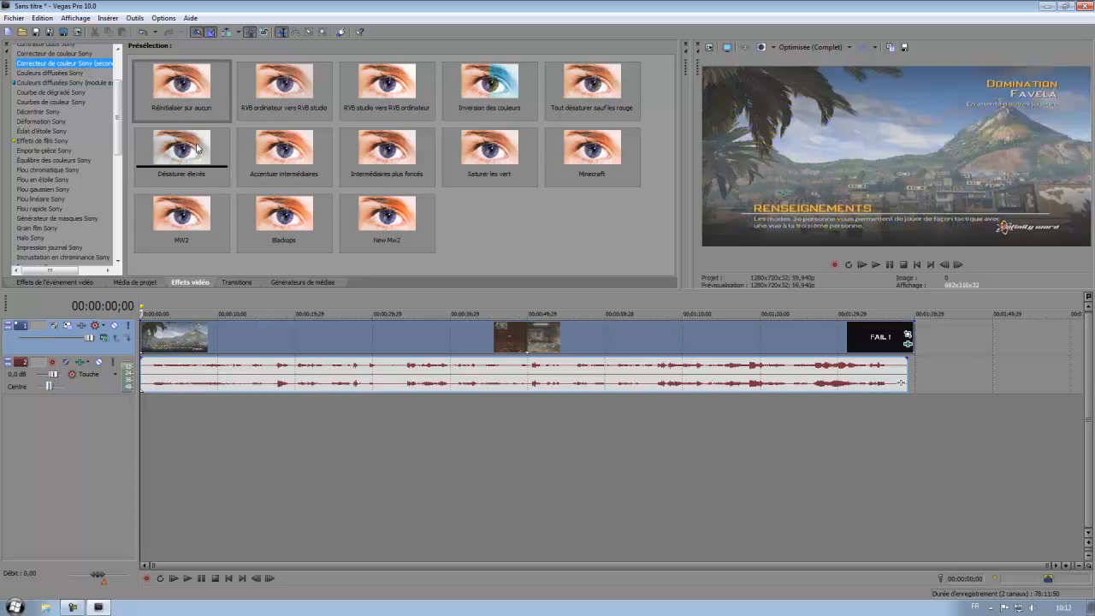
Step: Apply the Réinitialiser sur aucun preset of Luminosité et contraste Sony to the Fail 1 video event
{"action": "left_click_drag", "start_coordinate": [123, 132], "coordinate": [122, 162]}
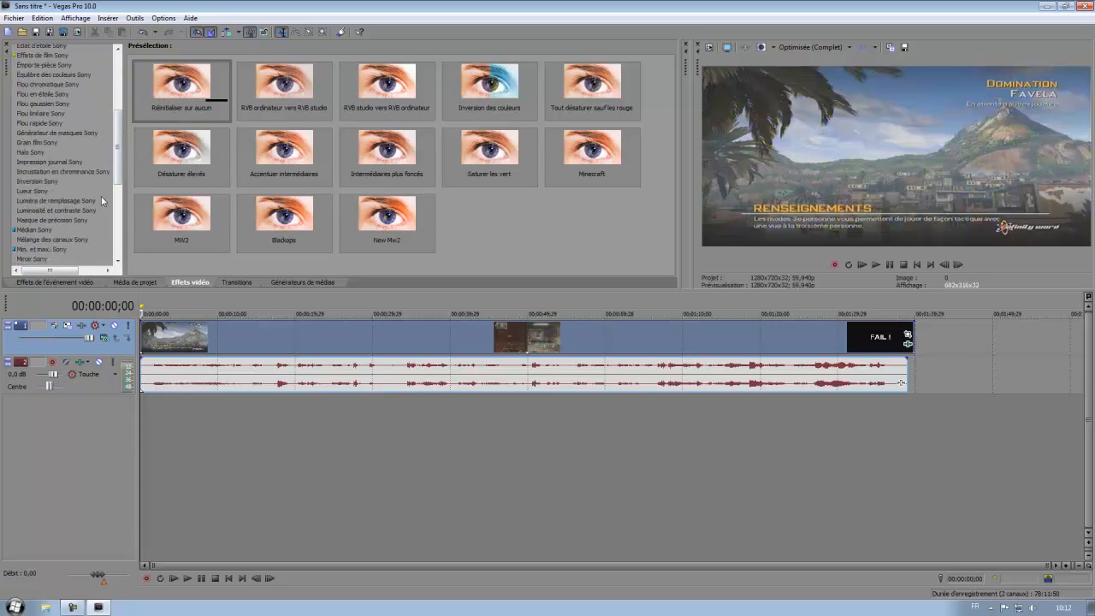
{"action": "left_click", "coordinate": [77, 210]}
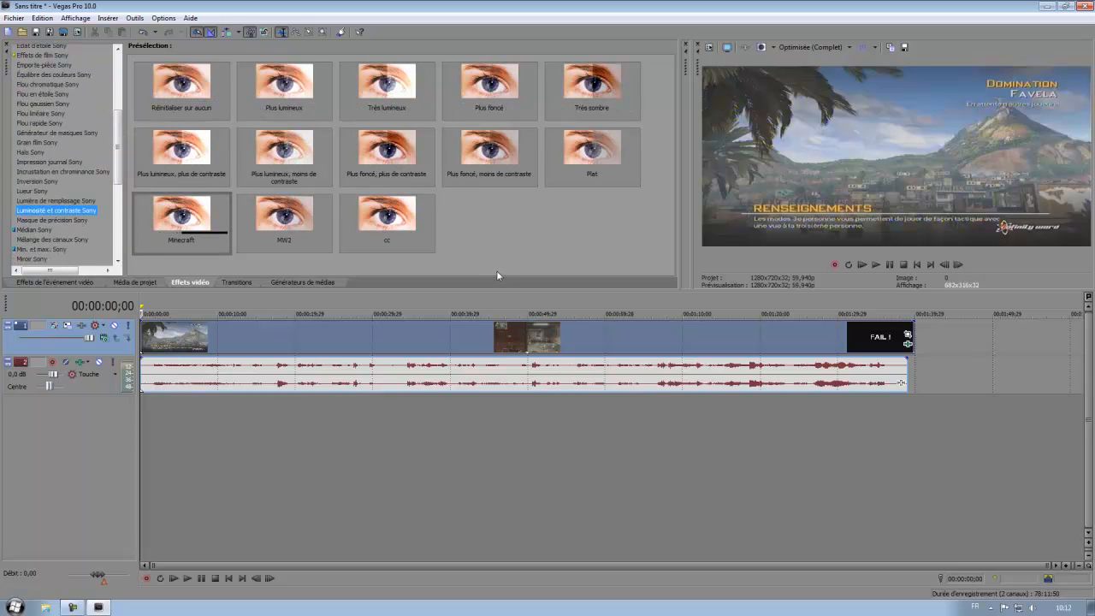
{"action": "left_click_drag", "start_coordinate": [192, 220], "coordinate": [286, 337]}
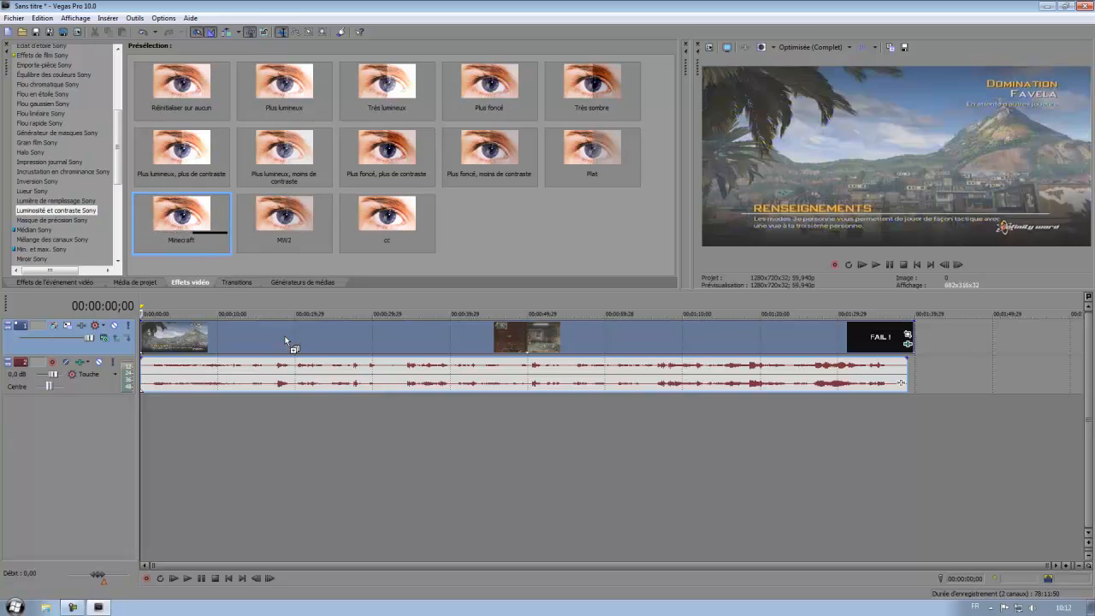
{"action": "left_click_drag", "start_coordinate": [185, 90], "coordinate": [279, 341]}
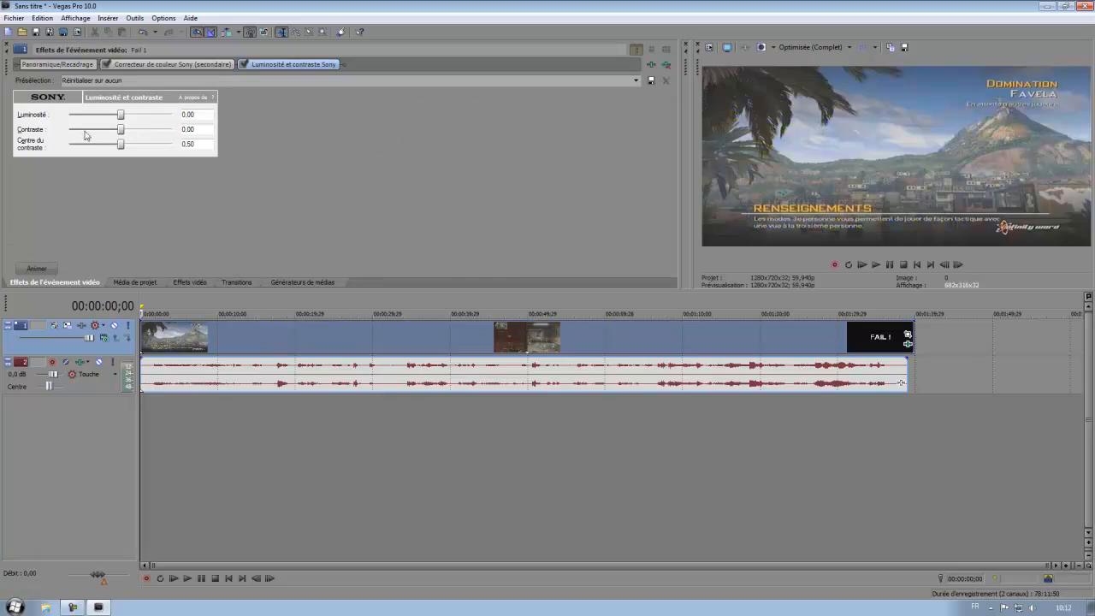
Step: Set the contrast of the Luminosité et contraste effect to 0.12 and compare the preview with and without effects
{"action": "double_click", "coordinate": [197, 129]}
{"action": "left_click", "coordinate": [201, 129]}
{"action": "type", "text": "12"}
{"action": "key", "text": "Return"}
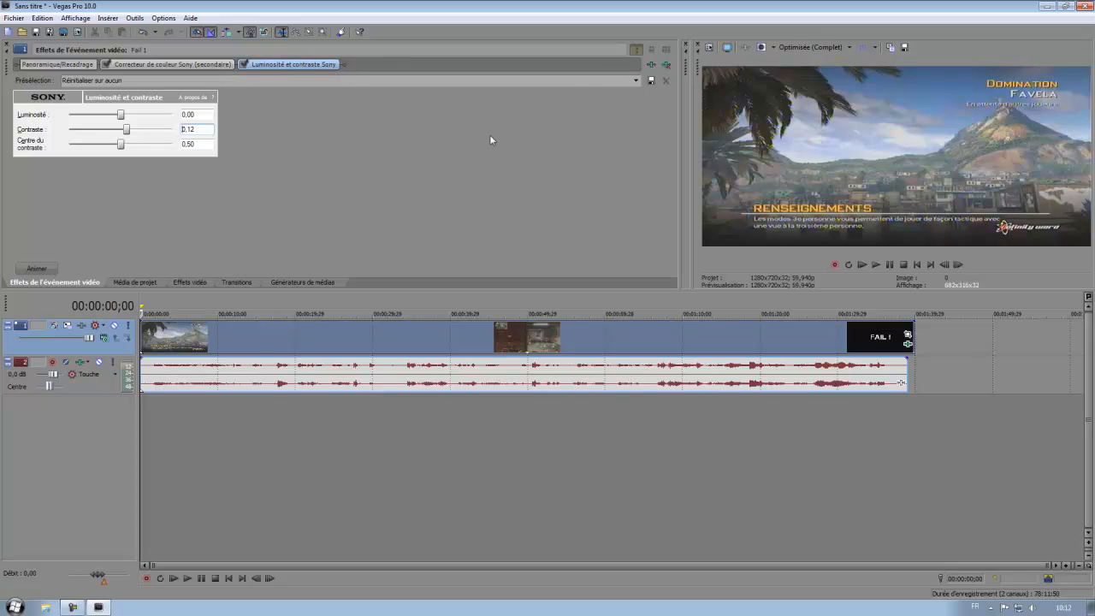
{"action": "left_click", "coordinate": [759, 48]}
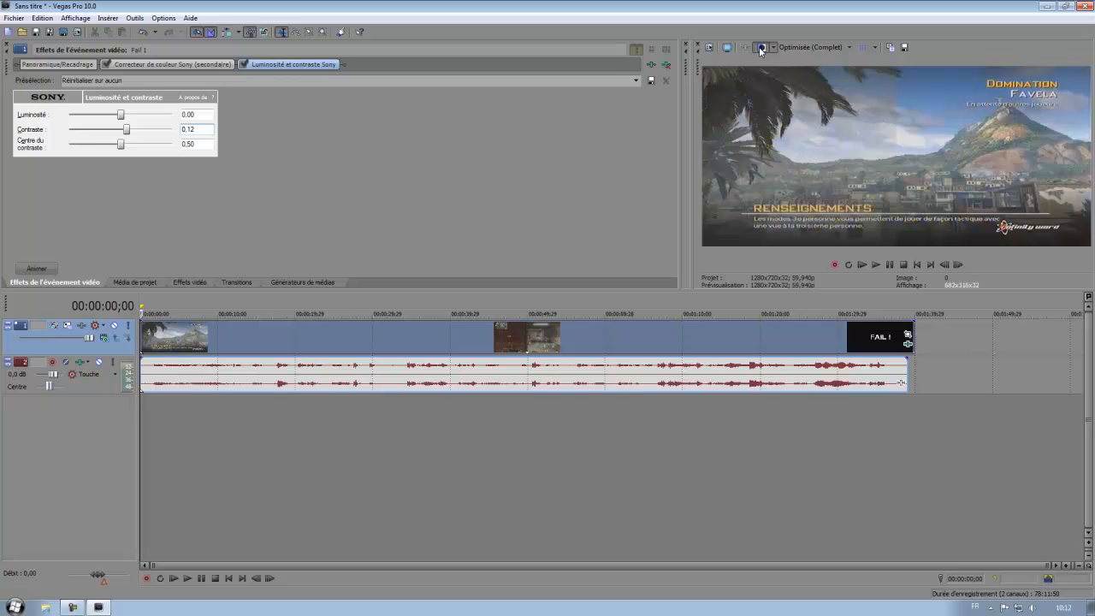
Step: Preview the color-corrected gameplay at several points between about 21 seconds and one minute of the timeline
{"action": "left_click", "coordinate": [393, 446]}
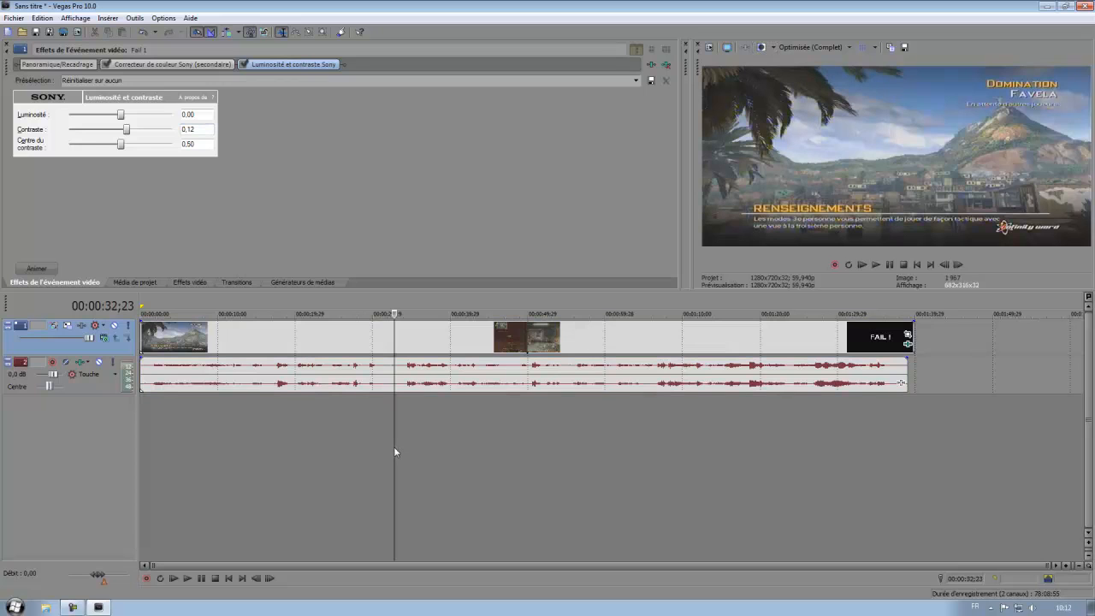
{"action": "left_click", "coordinate": [378, 419]}
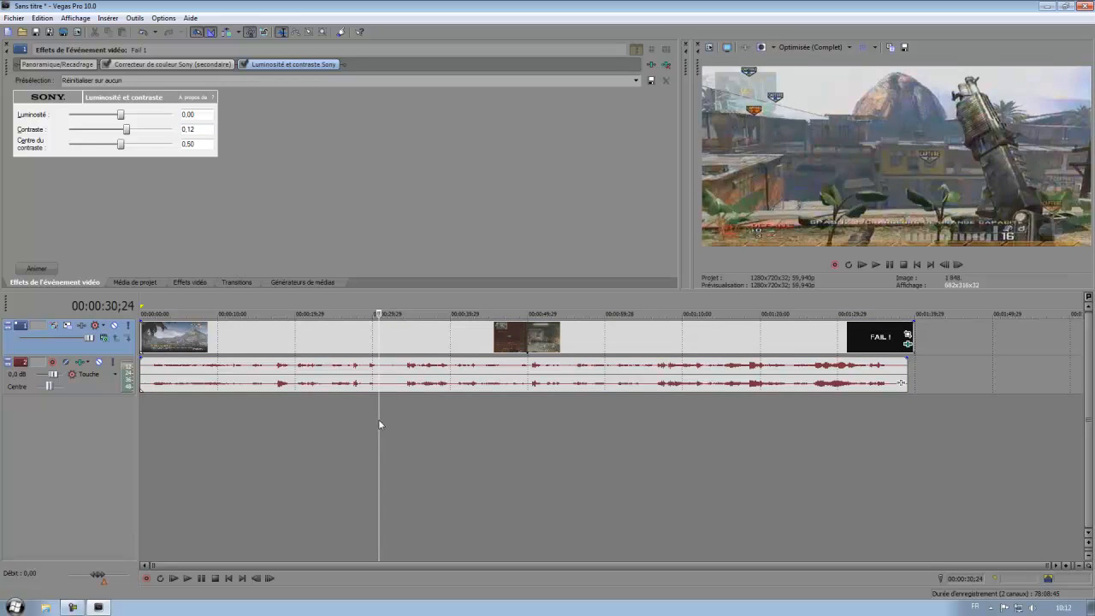
{"action": "left_click_drag", "start_coordinate": [378, 419], "coordinate": [339, 413]}
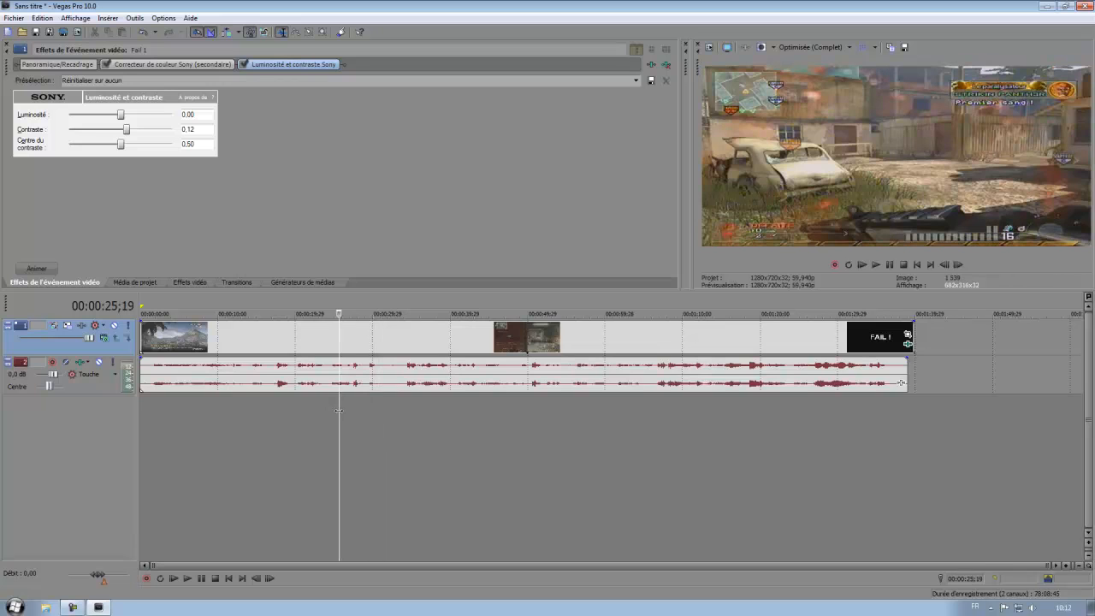
{"action": "left_click", "coordinate": [302, 402]}
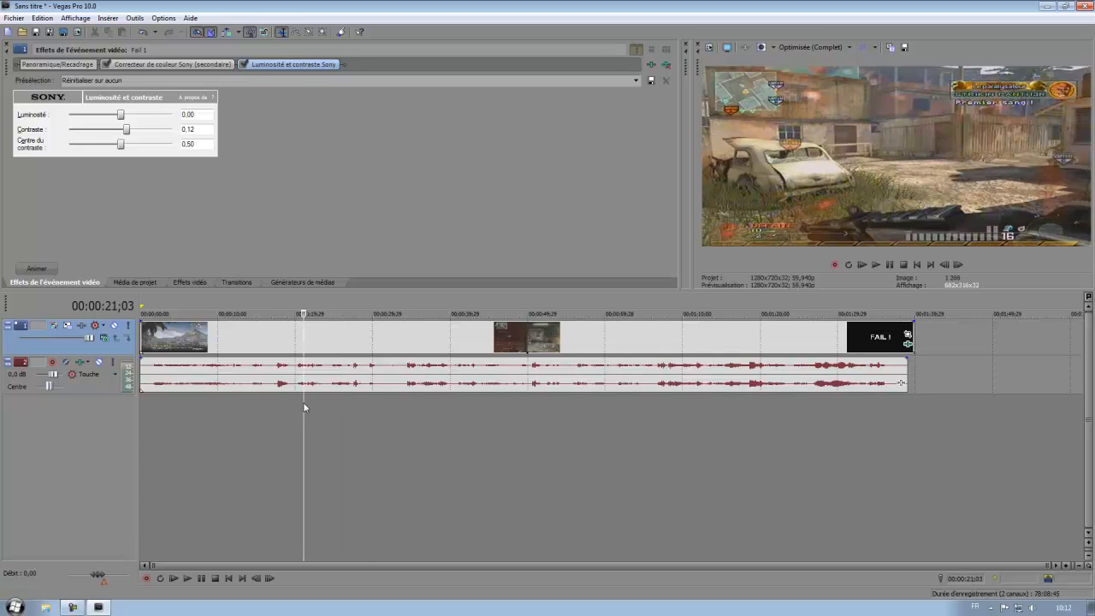
{"action": "left_click", "coordinate": [343, 409]}
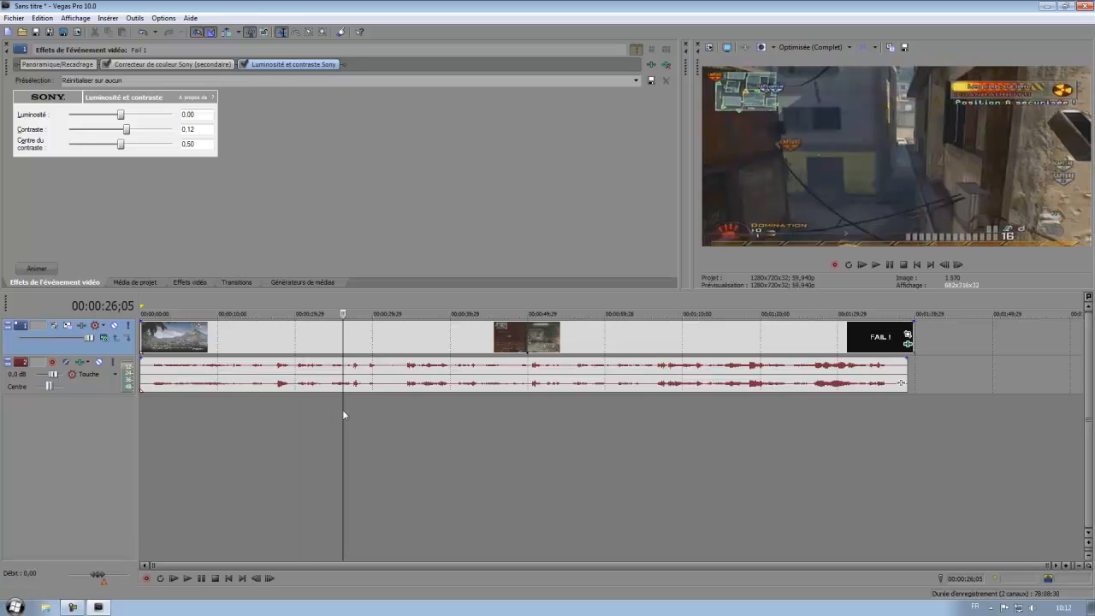
{"action": "left_click", "coordinate": [520, 442]}
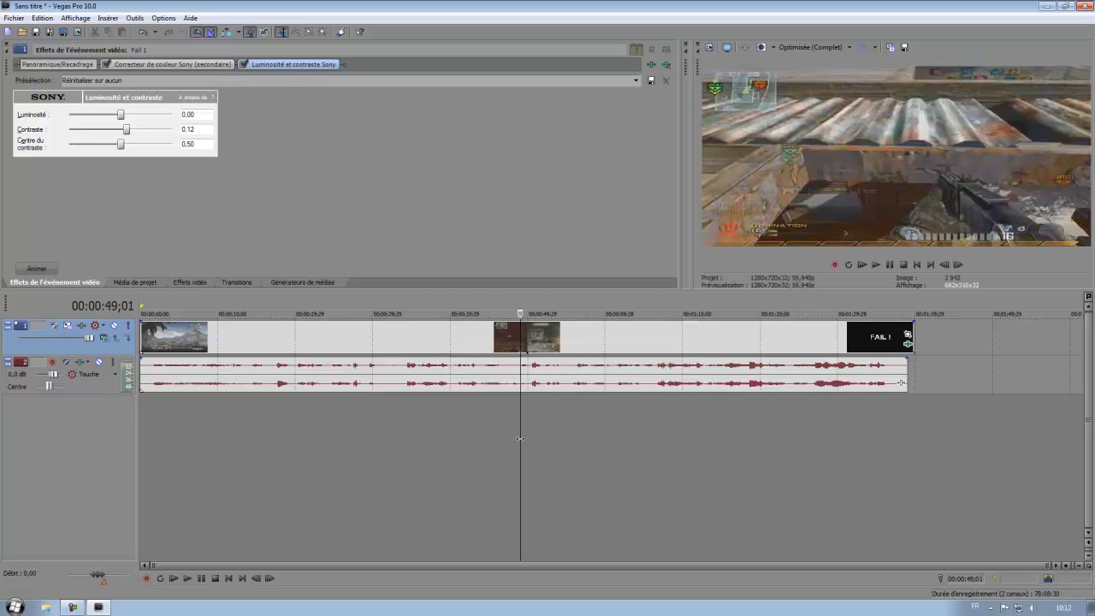
{"action": "left_click", "coordinate": [590, 420]}
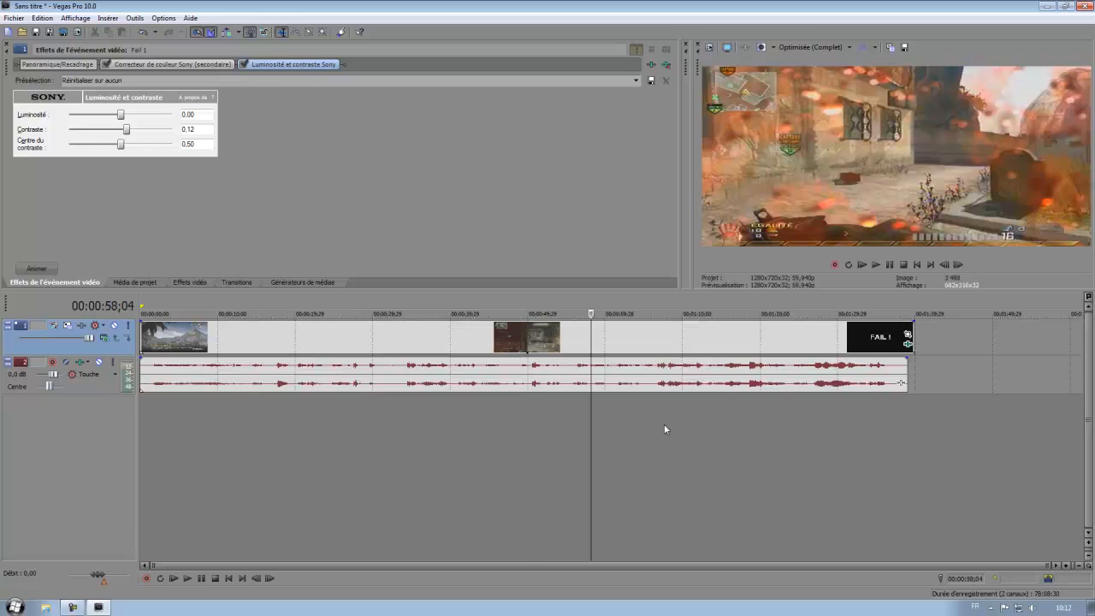
{"action": "left_click", "coordinate": [664, 423]}
{"action": "left_click", "coordinate": [574, 426]}
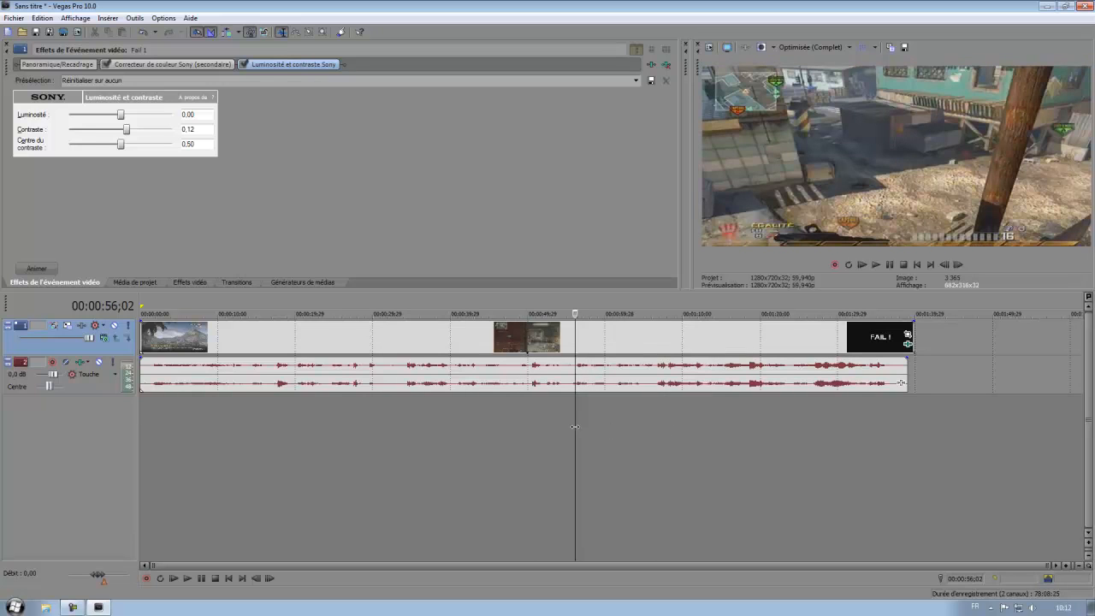
Step: Return to the class selection screen near the clip's start and compare the preview with and without the effects
{"action": "left_click", "coordinate": [181, 409]}
{"action": "left_click", "coordinate": [156, 413]}
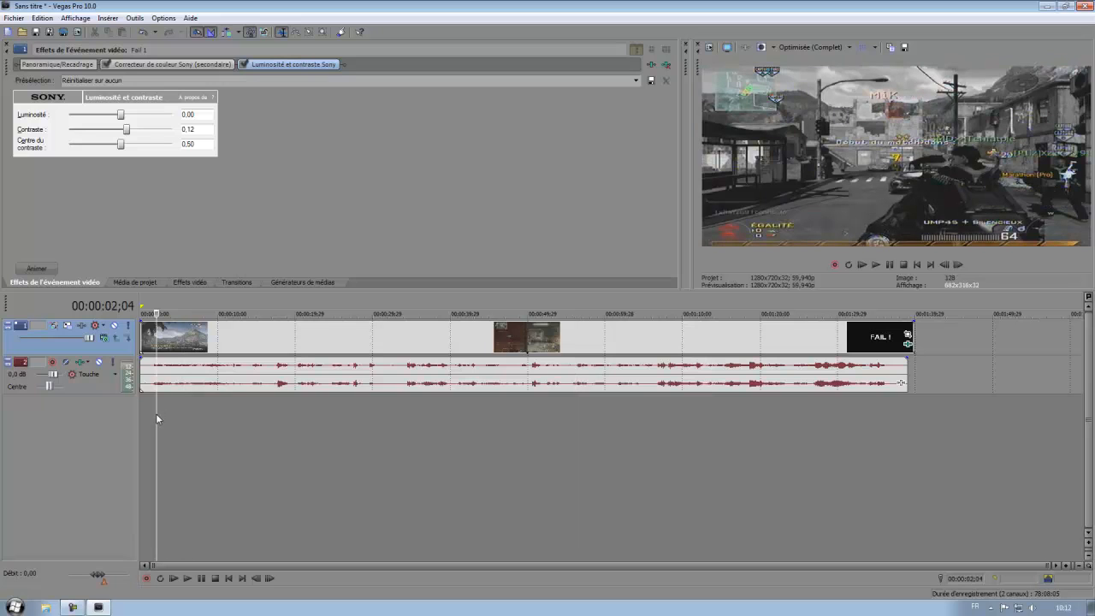
{"action": "left_click", "coordinate": [148, 413]}
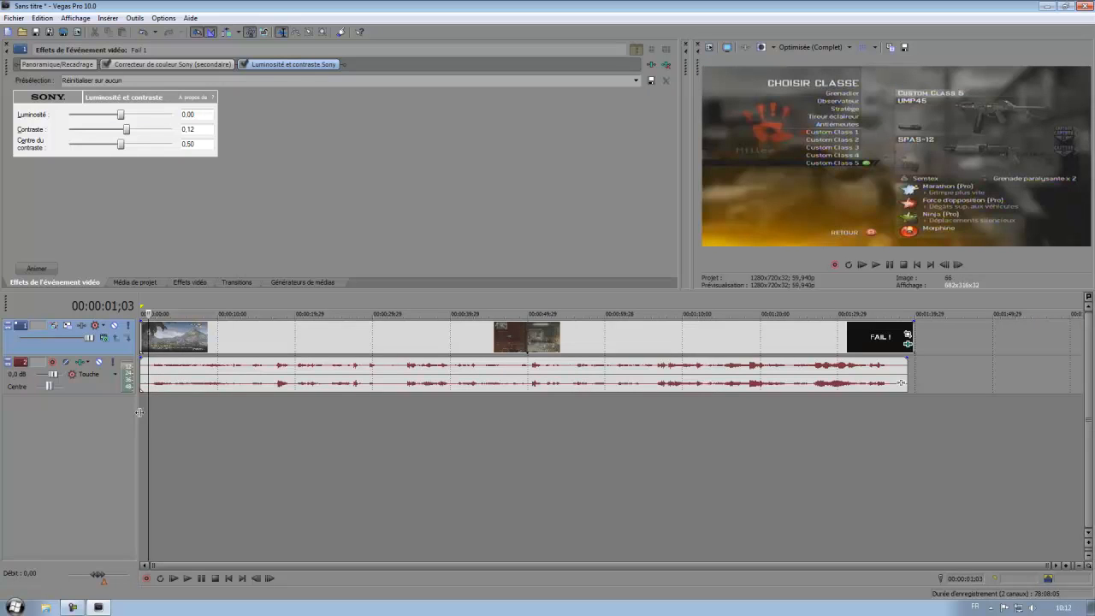
{"action": "left_click", "coordinate": [142, 417]}
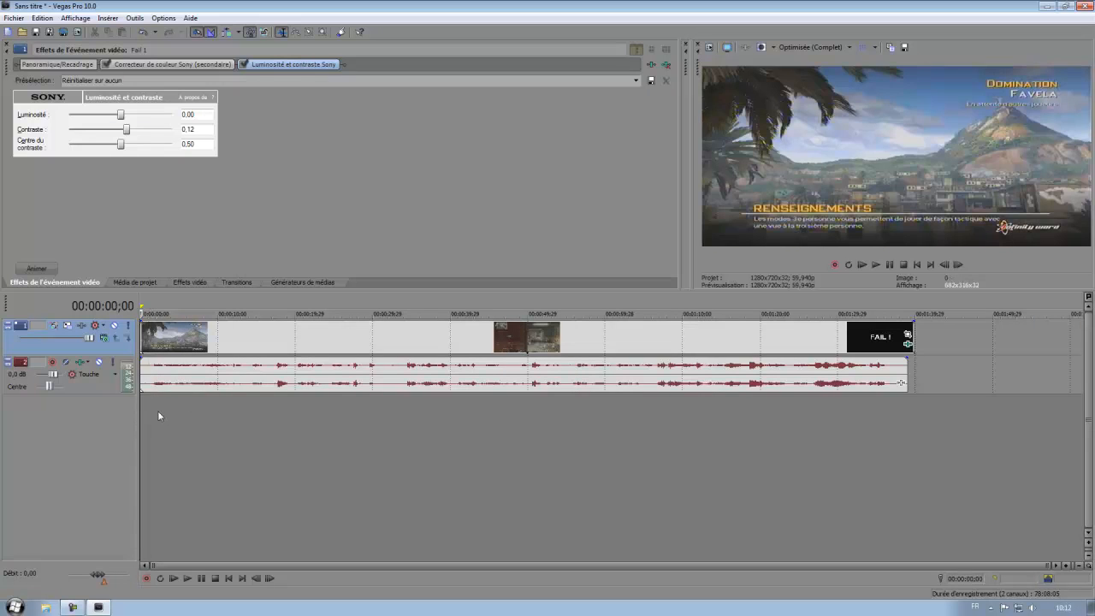
{"action": "left_click", "coordinate": [146, 410]}
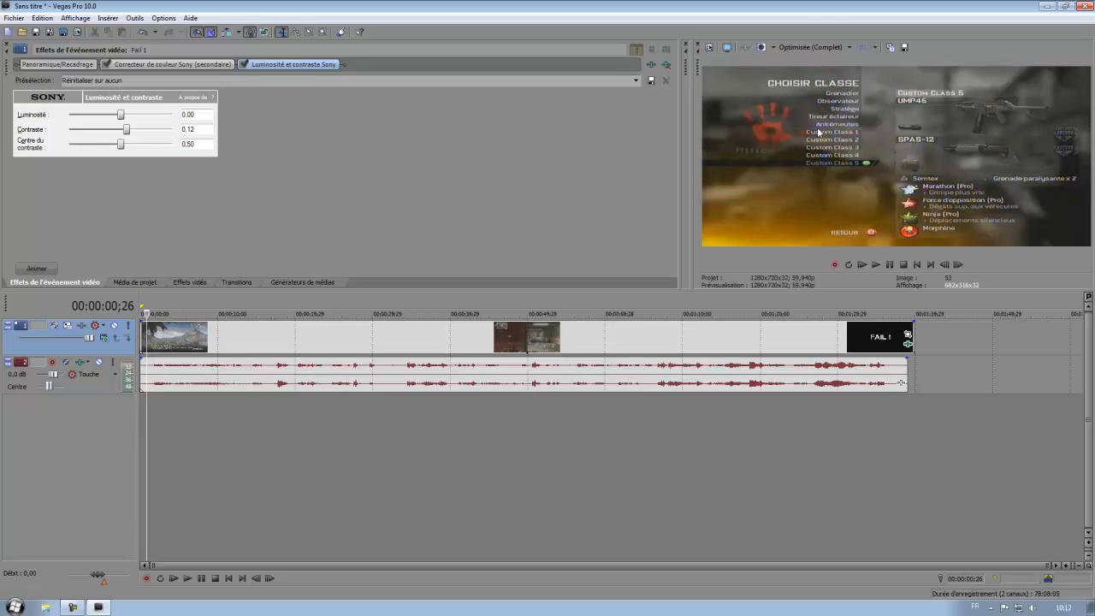
{"action": "left_click", "coordinate": [761, 49]}
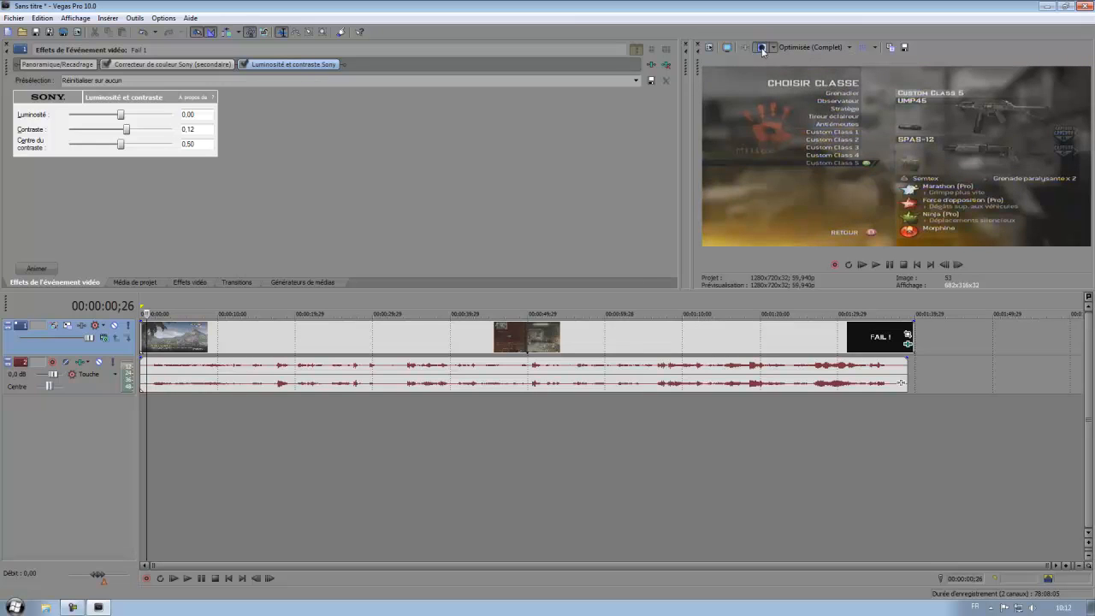
{"action": "left_click", "coordinate": [761, 48]}
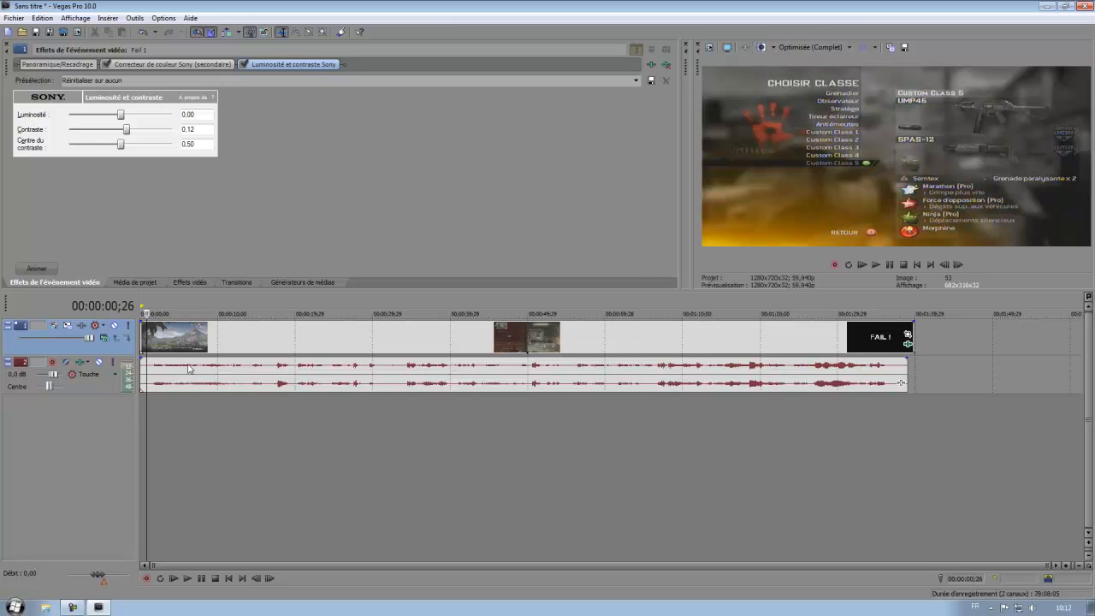
Step: Return to the start of the timeline and apply the HD preset of Niveaux Sony to the Fail 1 video event
{"action": "left_click", "coordinate": [140, 400]}
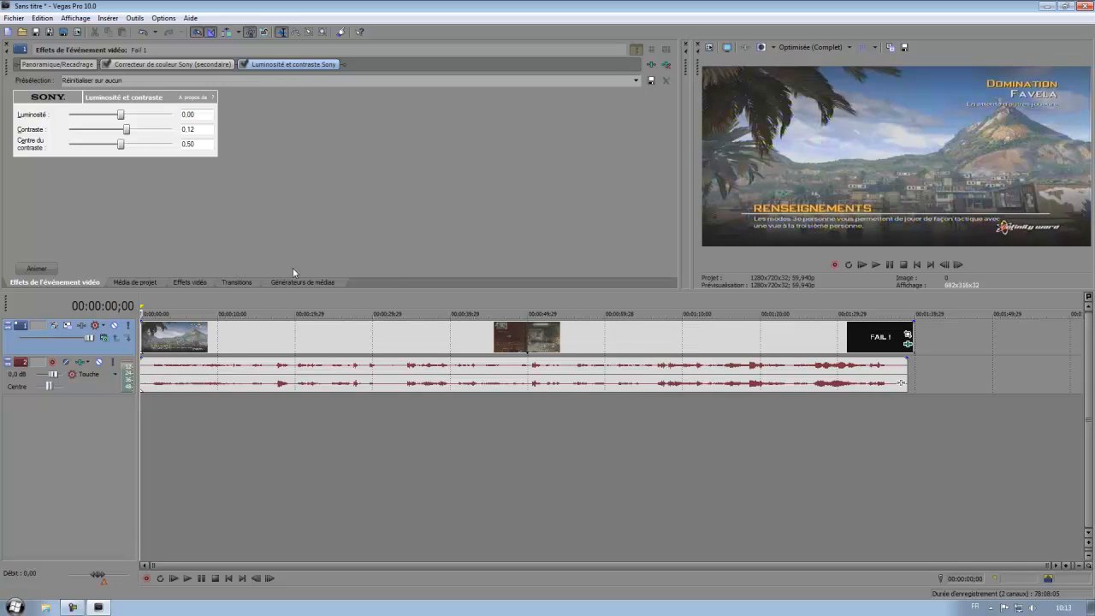
{"action": "left_click", "coordinate": [188, 283]}
{"action": "scroll", "coordinate": [89, 173], "scroll_direction": "down", "scroll_amount": 6}
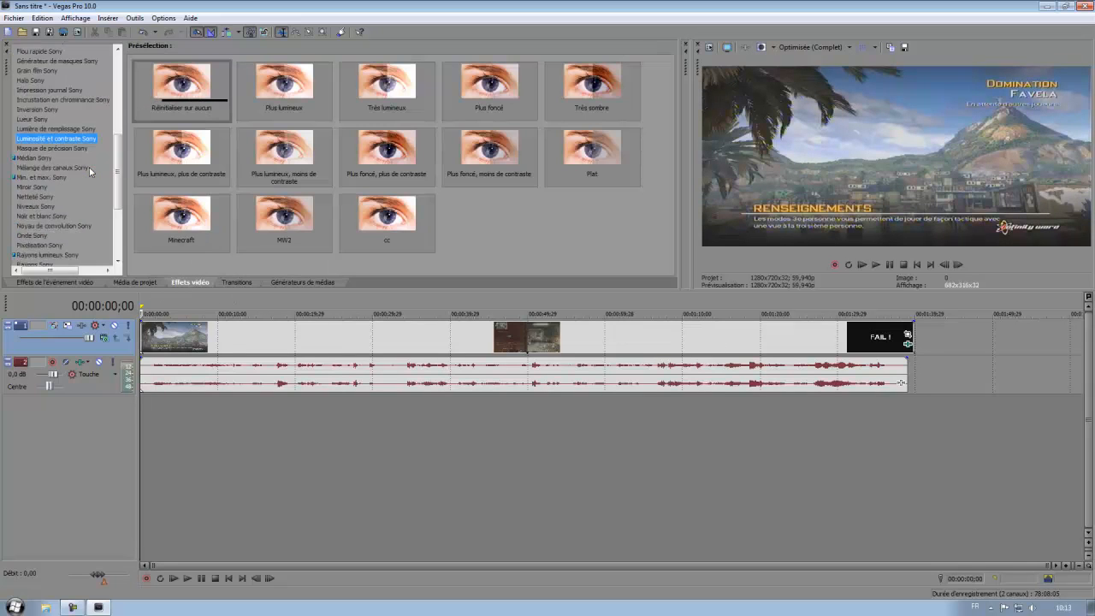
{"action": "scroll", "coordinate": [89, 174], "scroll_direction": "up", "scroll_amount": 1}
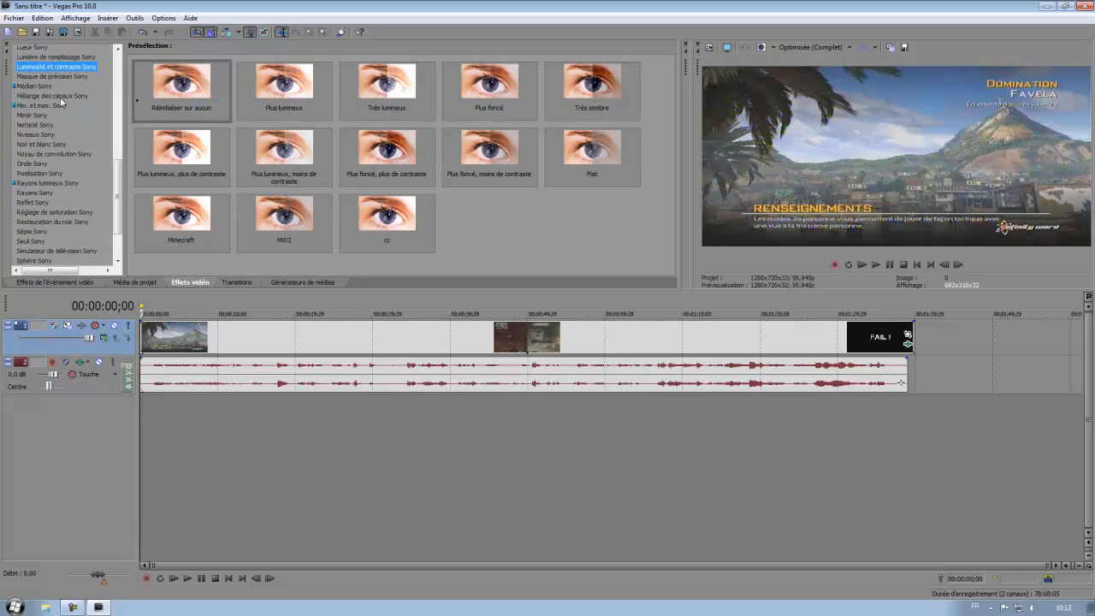
{"action": "left_click", "coordinate": [51, 135]}
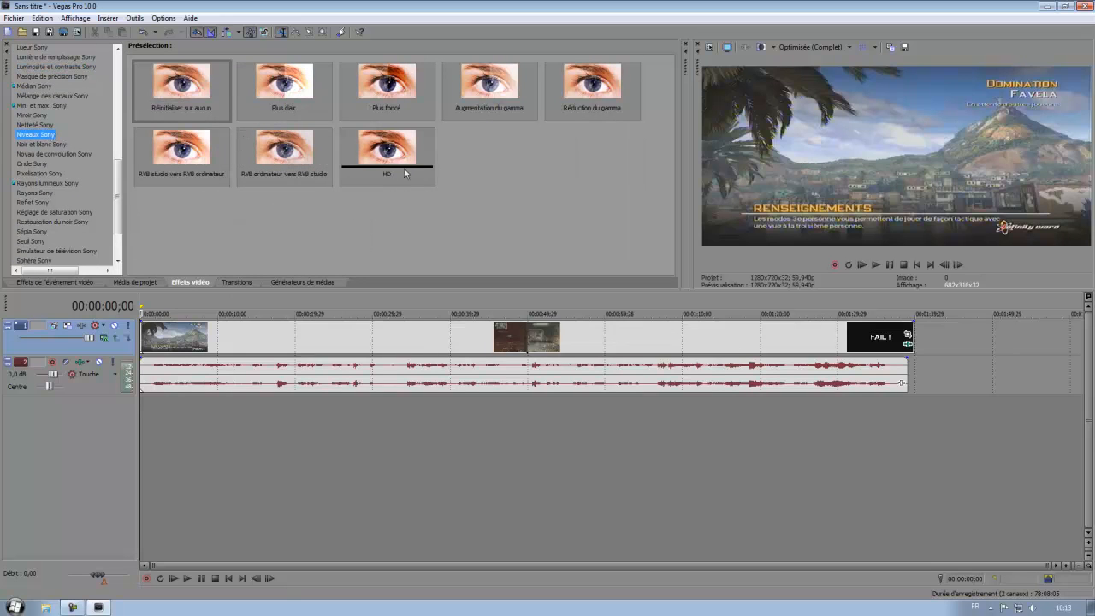
{"action": "left_click_drag", "start_coordinate": [385, 152], "coordinate": [394, 337]}
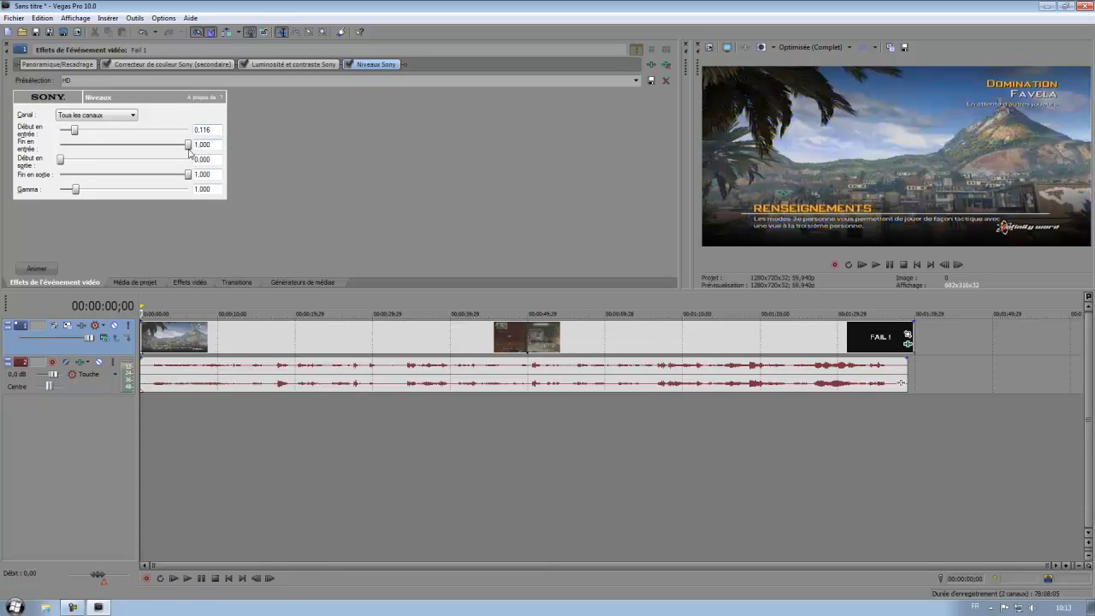
Step: Look over the Niveaux channel options and compare the preview with and without effects, also checking the image at about 17 seconds
{"action": "left_click", "coordinate": [111, 115]}
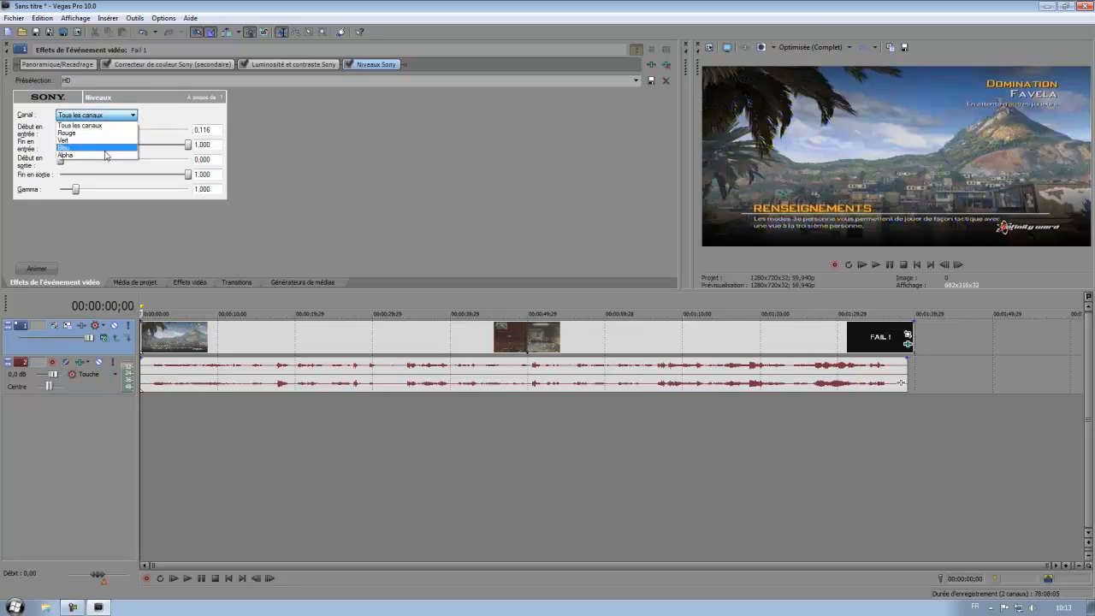
{"action": "left_click", "coordinate": [111, 115]}
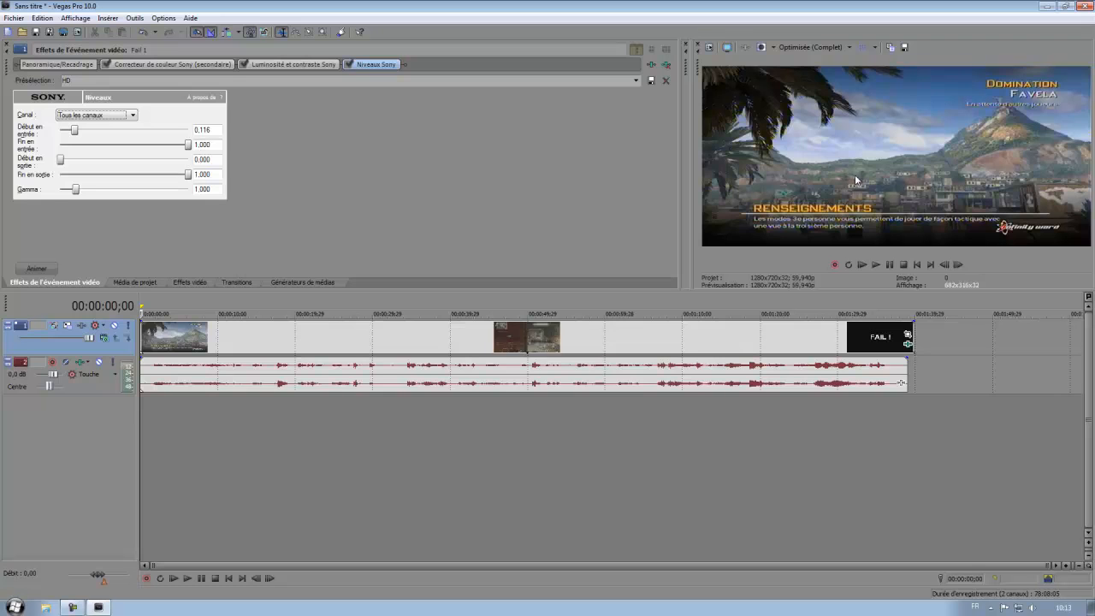
{"action": "left_click", "coordinate": [760, 48]}
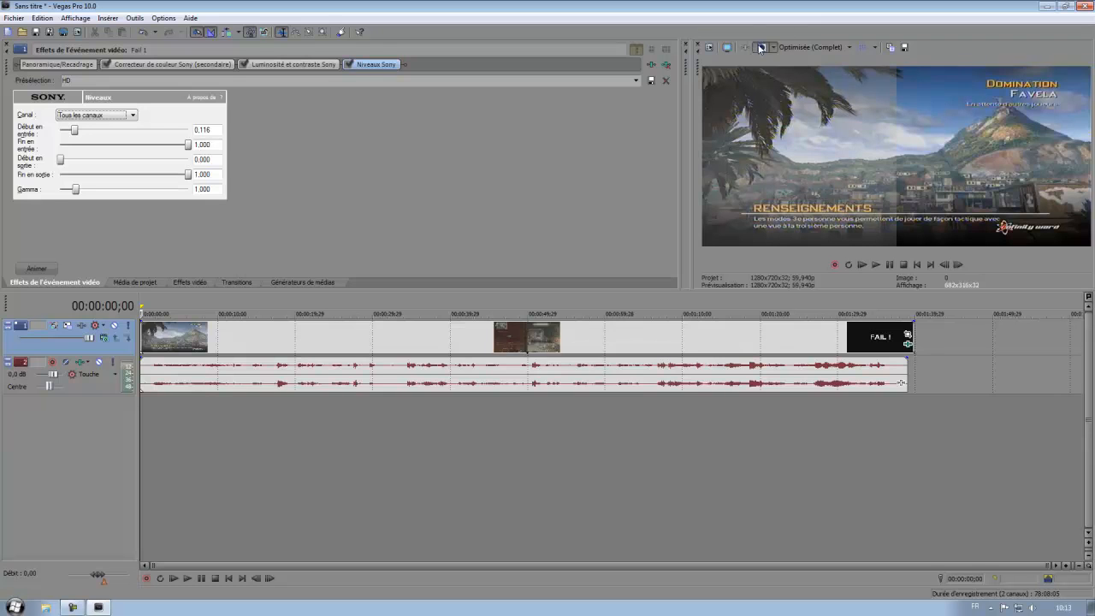
{"action": "left_click", "coordinate": [761, 48]}
{"action": "left_click", "coordinate": [273, 395]}
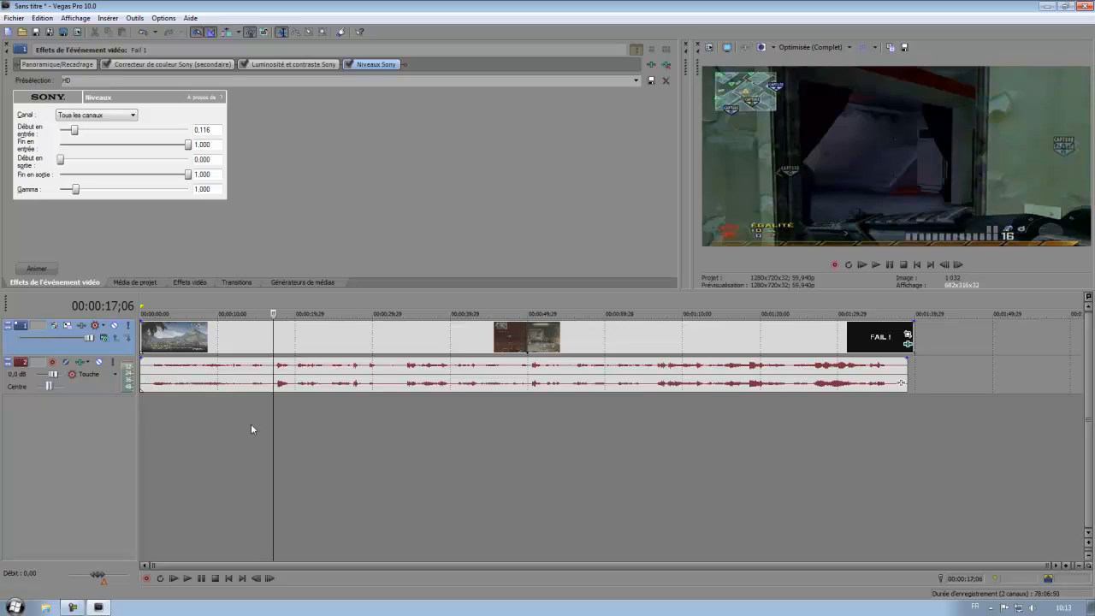
{"action": "left_click", "coordinate": [142, 410]}
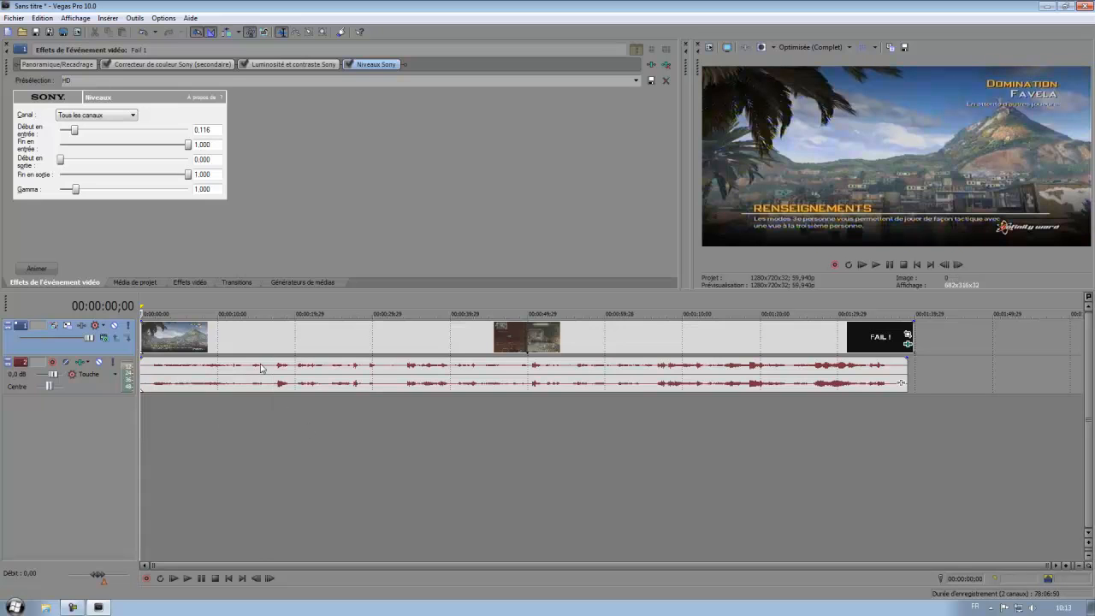
Step: Apply the HD preset of Réglage de saturation Sony to the Fail 1 video event
{"action": "left_click", "coordinate": [184, 284]}
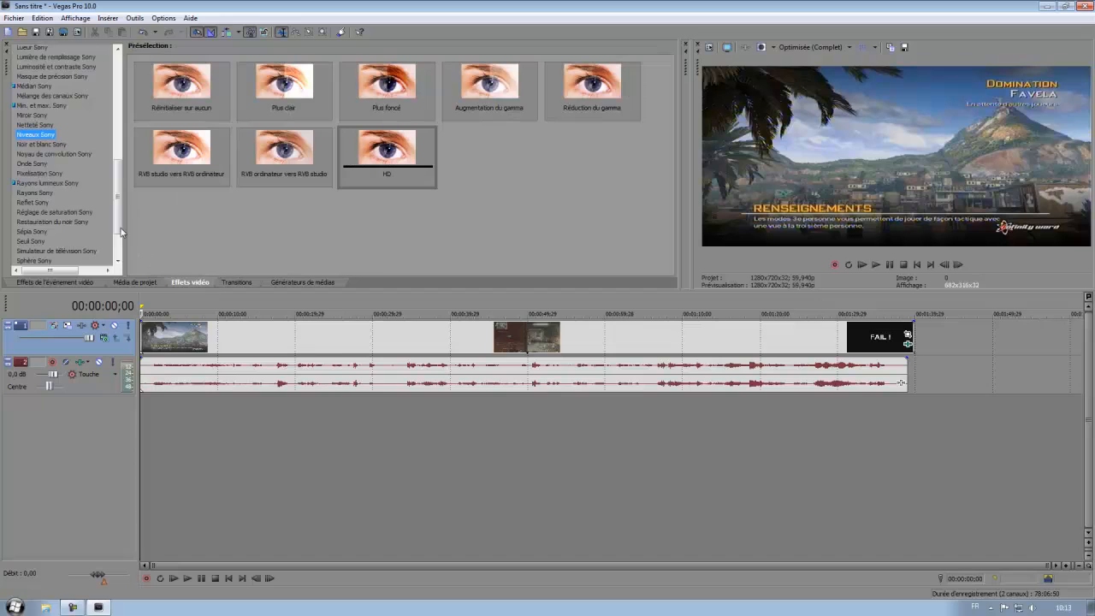
{"action": "left_click", "coordinate": [85, 213]}
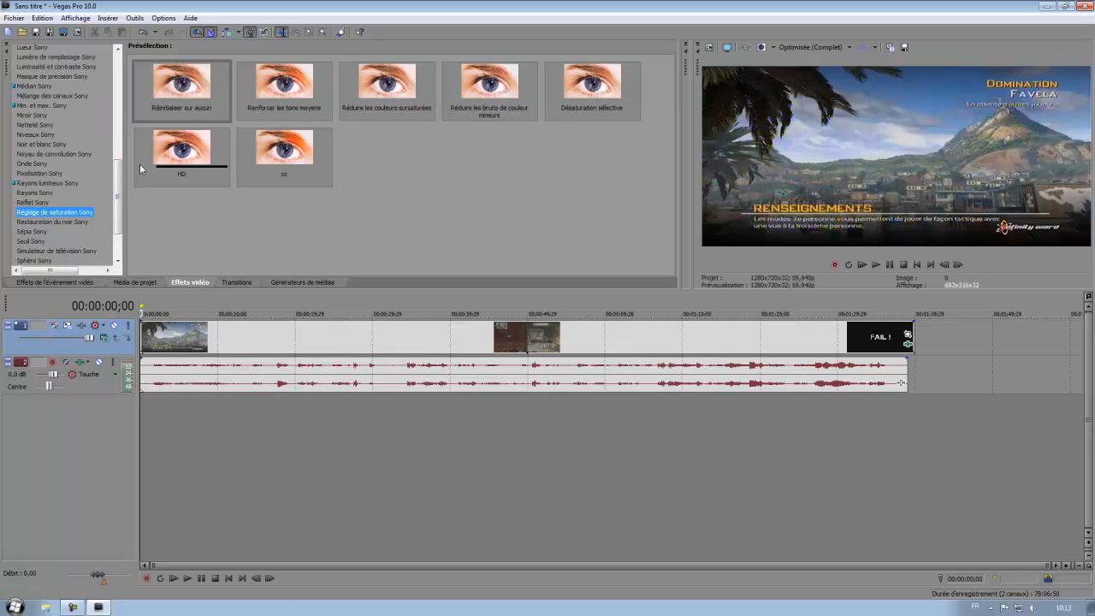
{"action": "left_click_drag", "start_coordinate": [175, 160], "coordinate": [253, 331]}
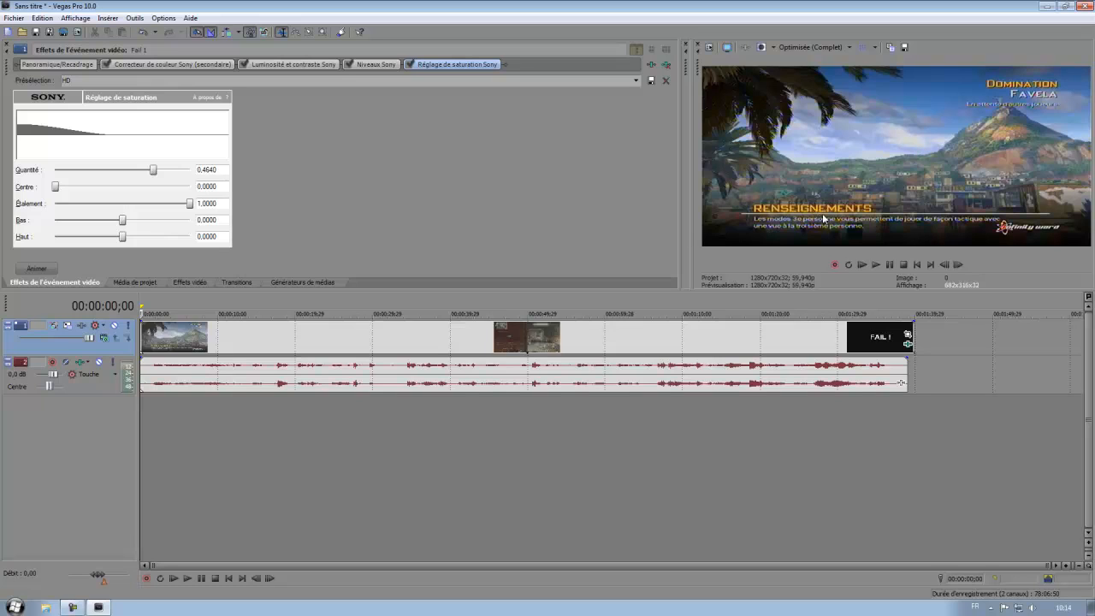
Step: Compare the preview with and without effects at the clip's start and at about 54 seconds
{"action": "left_click", "coordinate": [759, 48]}
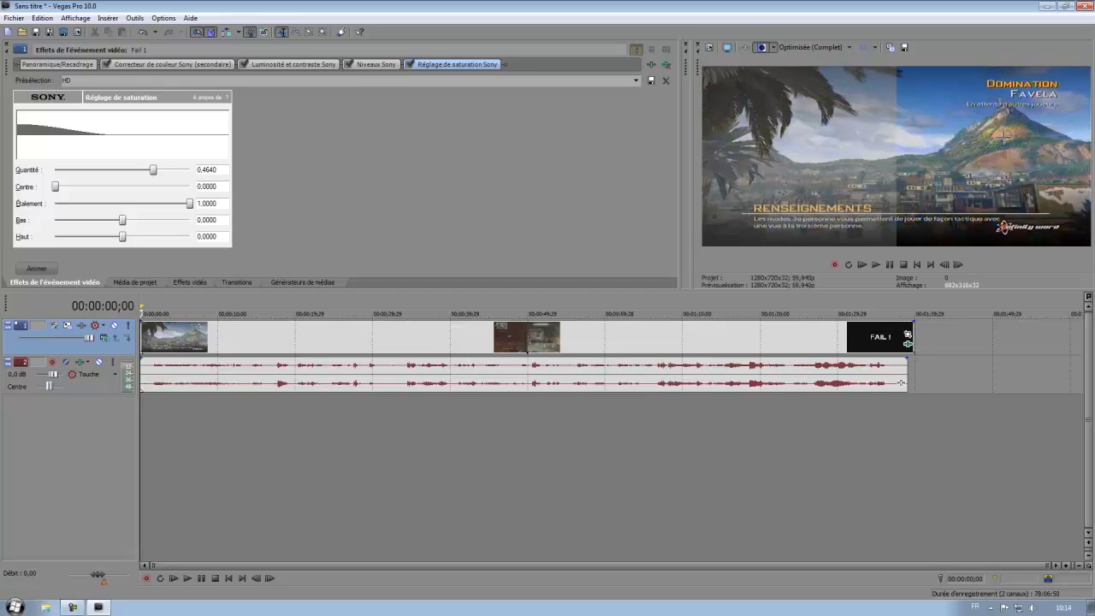
{"action": "left_click", "coordinate": [760, 48]}
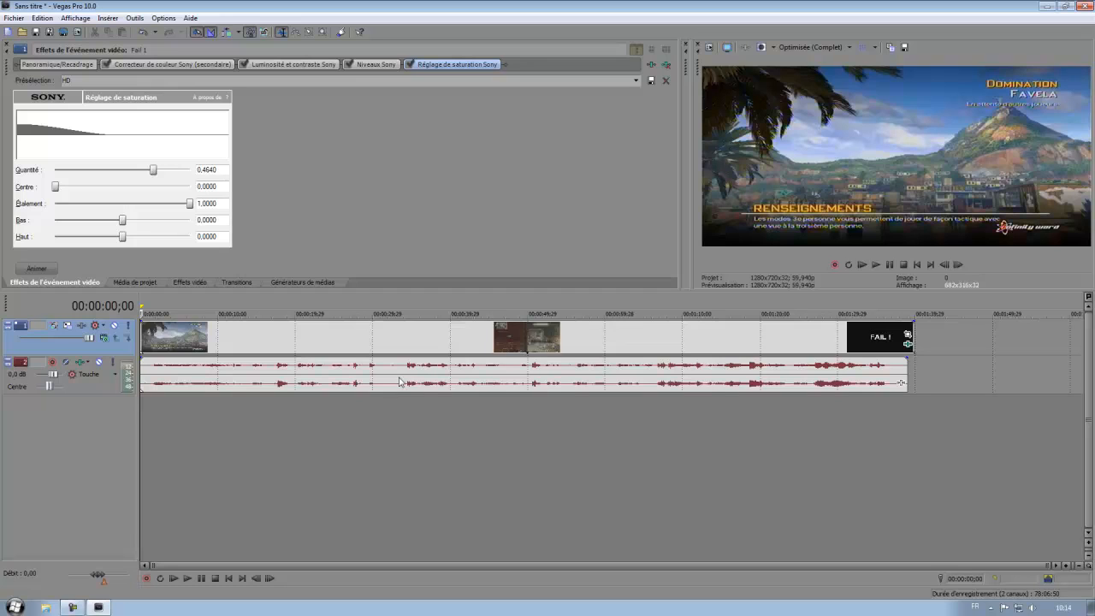
{"action": "left_click", "coordinate": [374, 437]}
{"action": "left_click", "coordinate": [449, 441]}
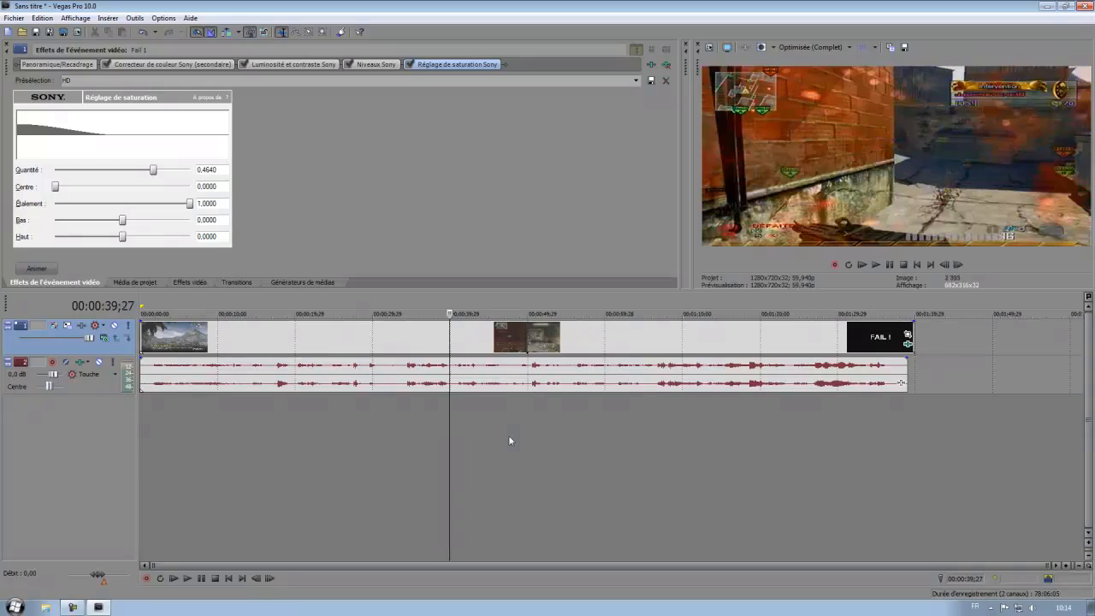
{"action": "left_click", "coordinate": [558, 435]}
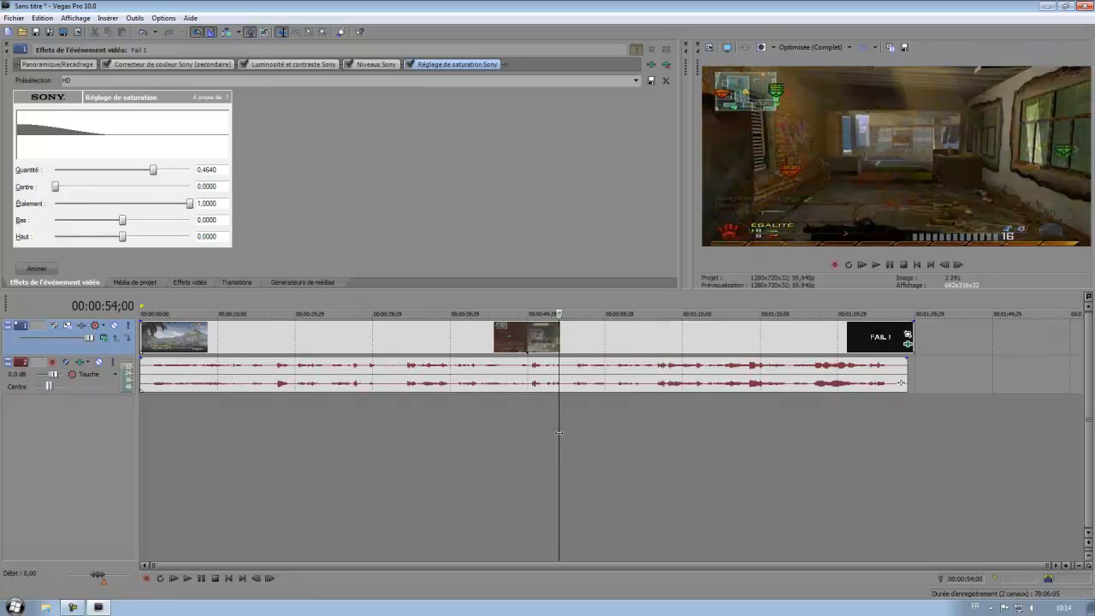
{"action": "left_click", "coordinate": [761, 47]}
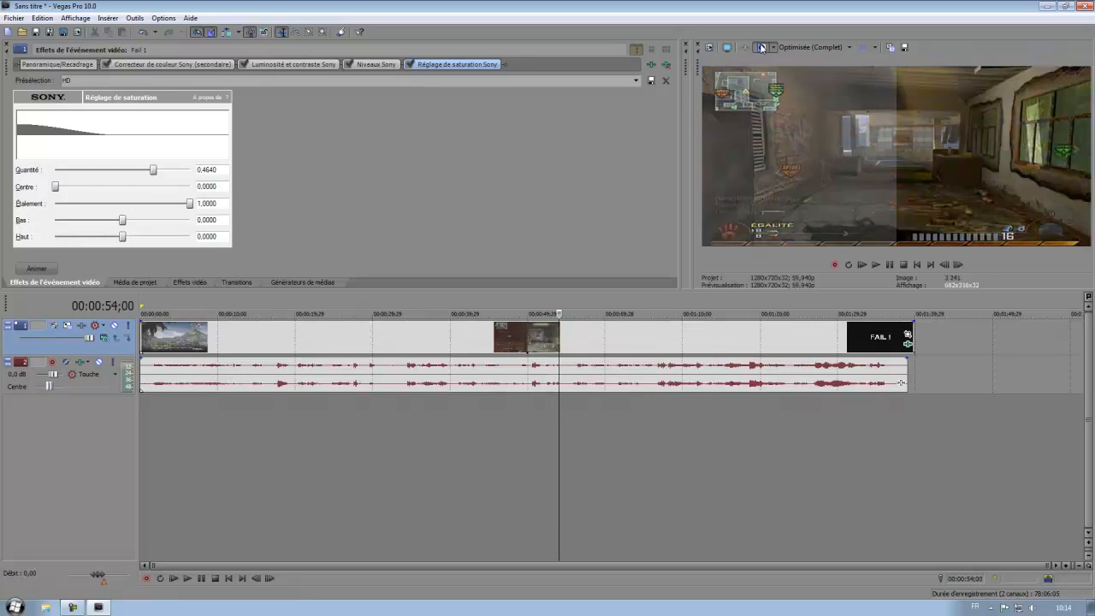
{"action": "left_click", "coordinate": [761, 48]}
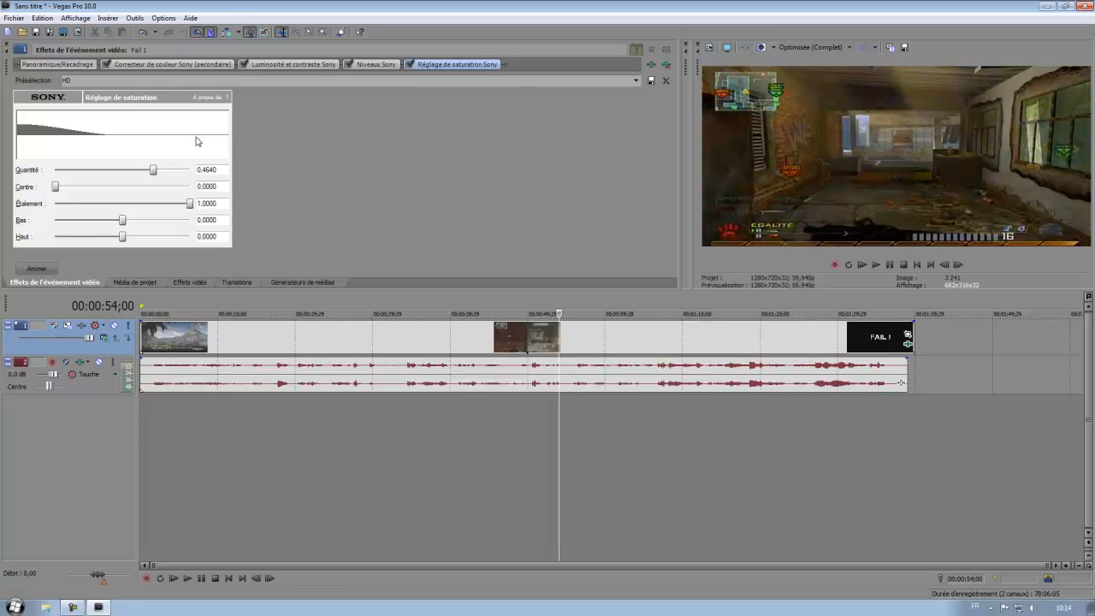
Step: Try the HD preset of Correcteur de couleur Sony on the Fail 1 video event
{"action": "left_click", "coordinate": [190, 282]}
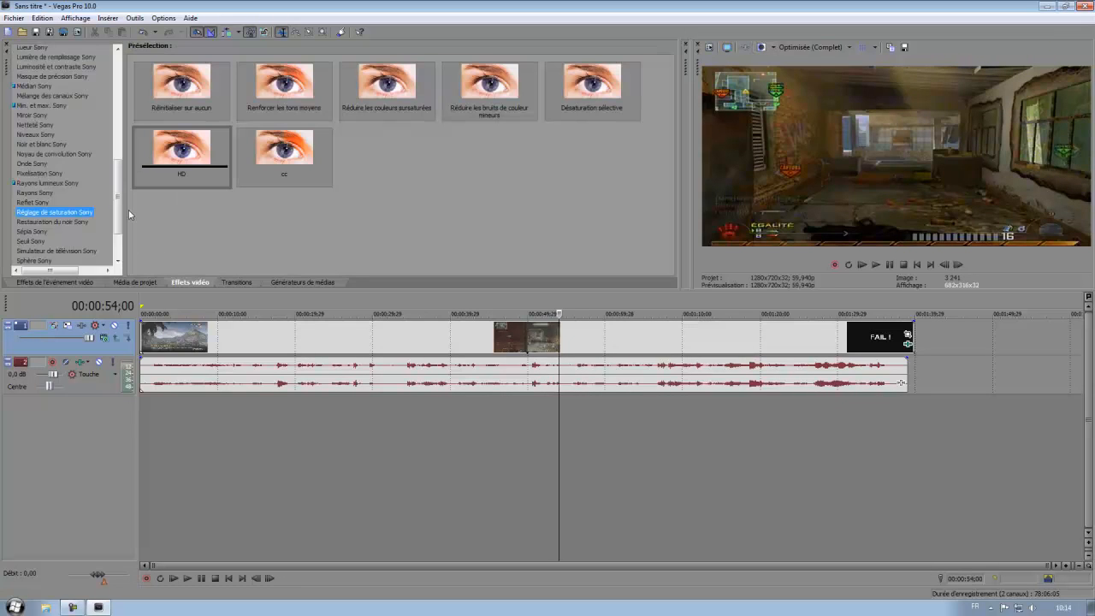
{"action": "scroll", "coordinate": [104, 196], "scroll_direction": "up", "scroll_amount": 5}
{"action": "scroll", "coordinate": [105, 196], "scroll_direction": "up", "scroll_amount": 3}
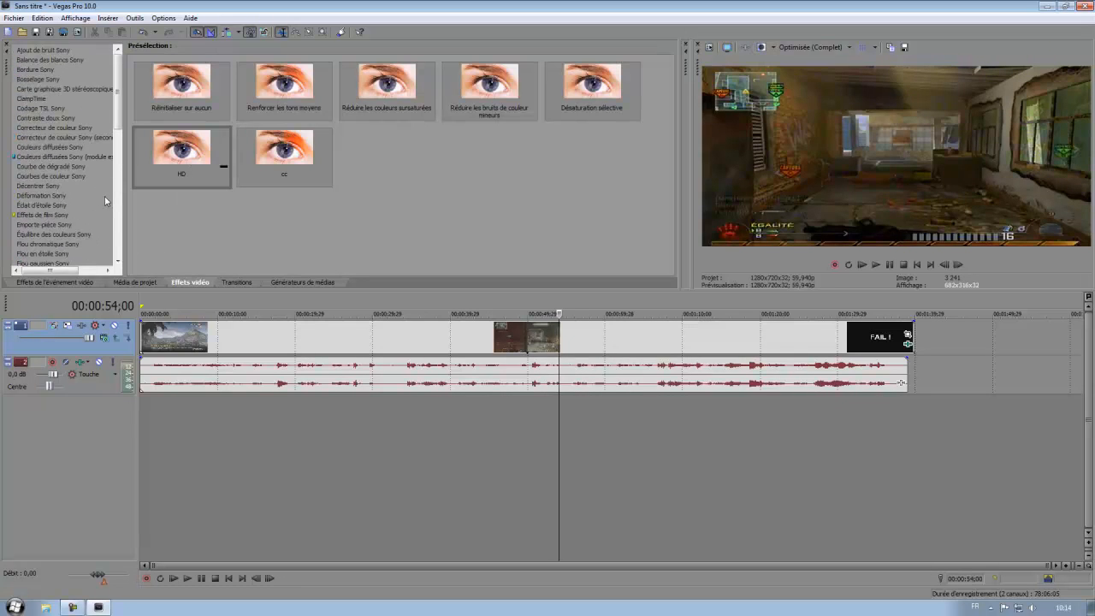
{"action": "left_click", "coordinate": [67, 128]}
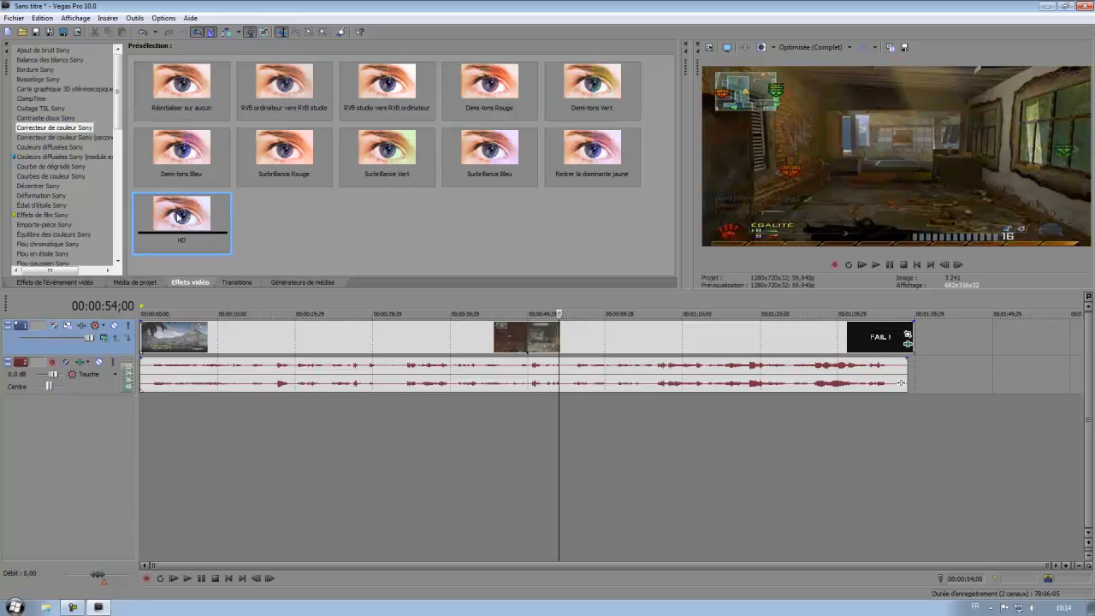
{"action": "left_click_drag", "start_coordinate": [177, 217], "coordinate": [341, 343]}
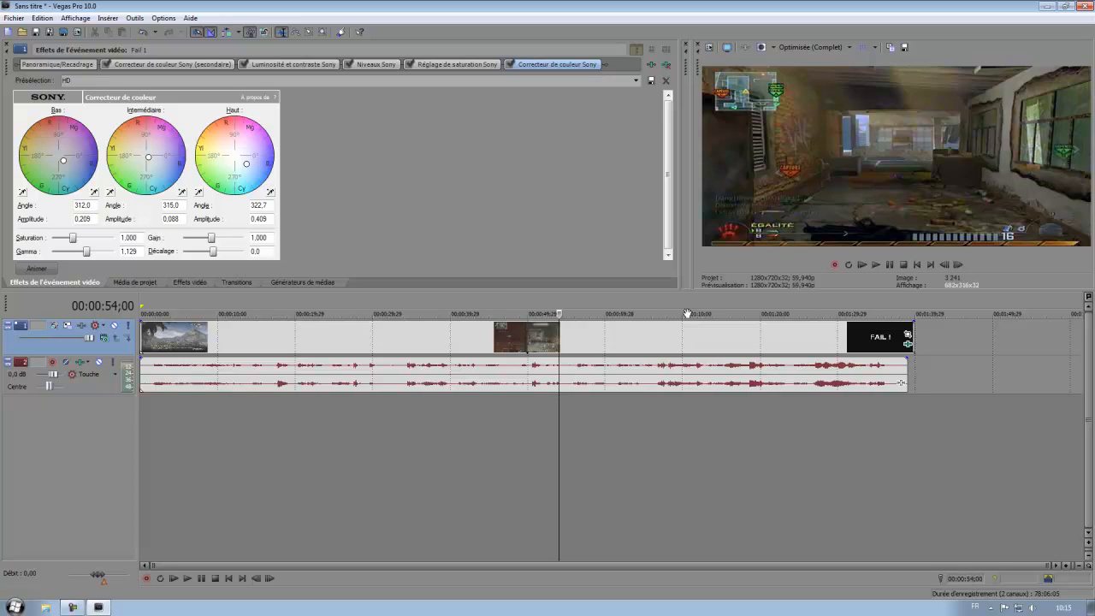
Step: Preview the Correcteur de couleur effect at several points between about 47 seconds and 1:15, and remove it from the Fail 1 event
{"action": "left_click", "coordinate": [635, 415]}
{"action": "left_click", "coordinate": [723, 412]}
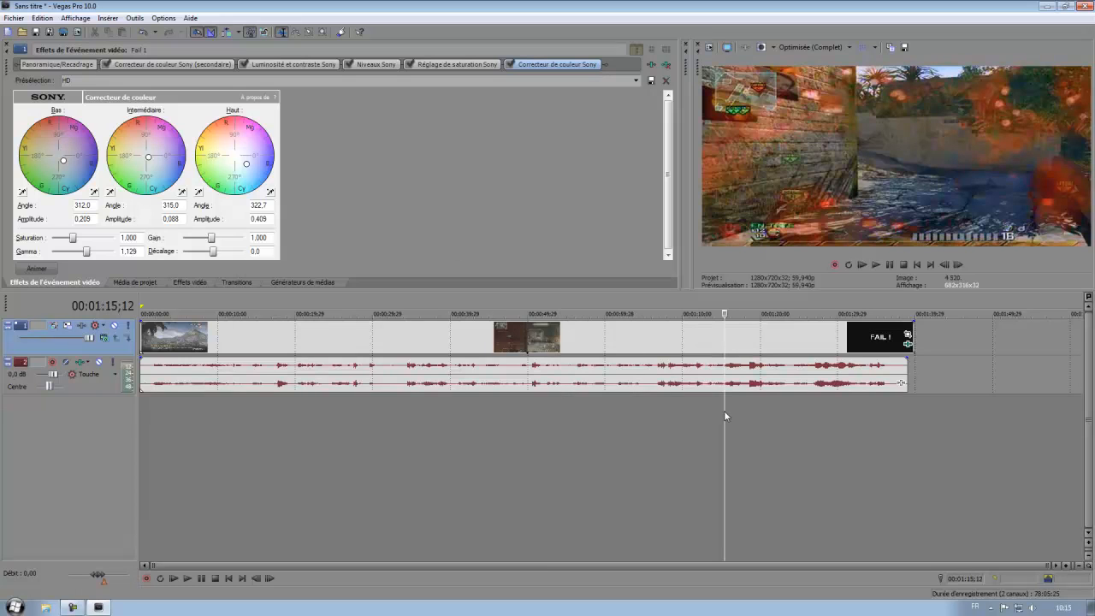
{"action": "left_click", "coordinate": [543, 422]}
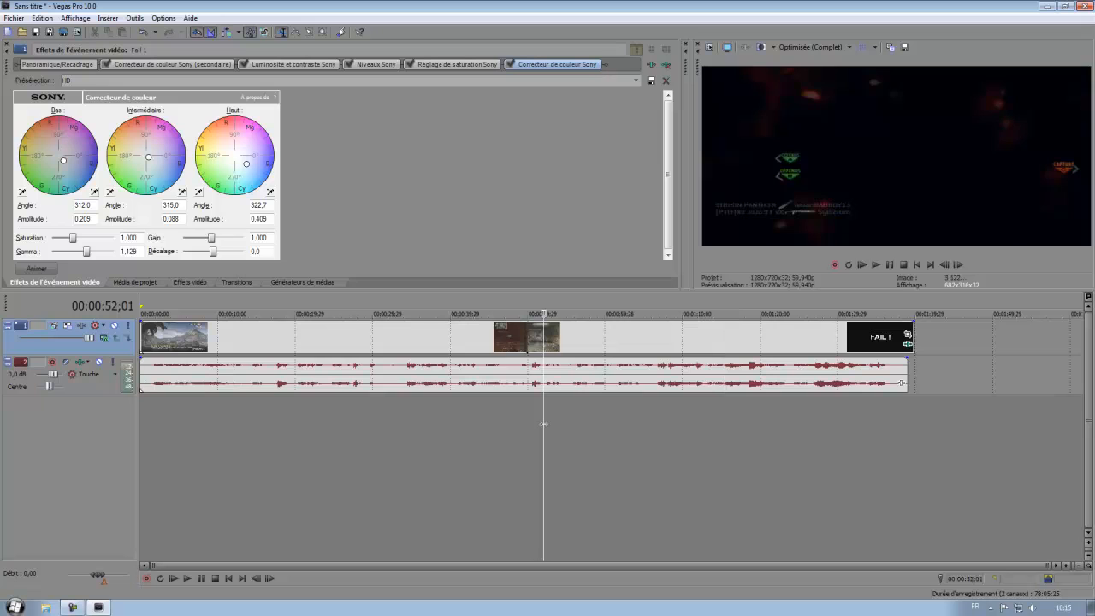
{"action": "left_click", "coordinate": [503, 425]}
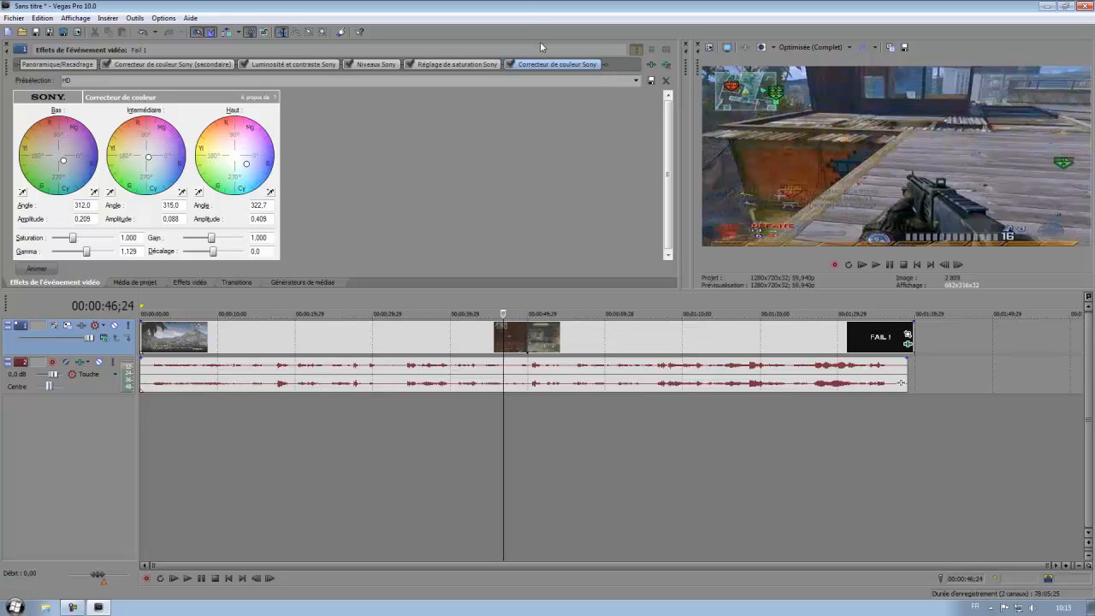
{"action": "left_click", "coordinate": [666, 64]}
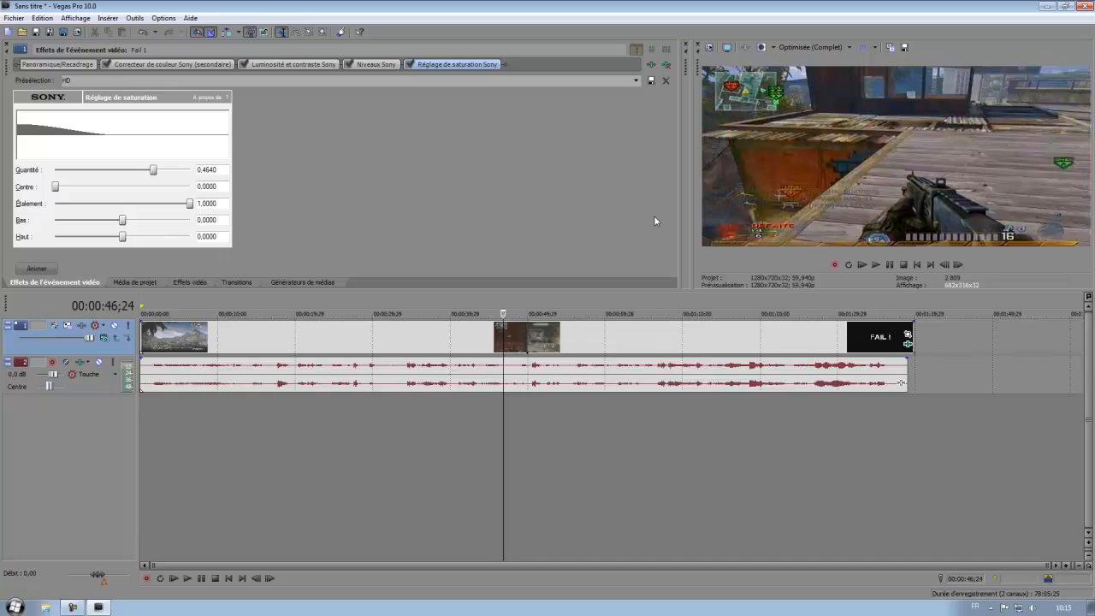
Step: Preview the remaining effects at about 51 seconds and 1:10, and return to the start of the timeline
{"action": "left_click", "coordinate": [534, 450]}
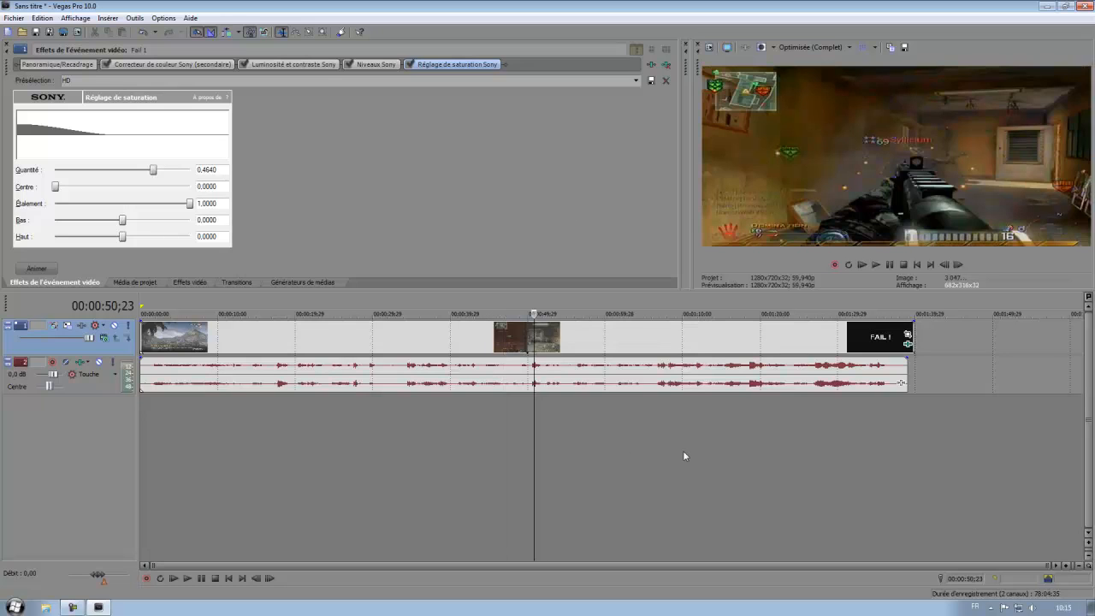
{"action": "left_click", "coordinate": [683, 453]}
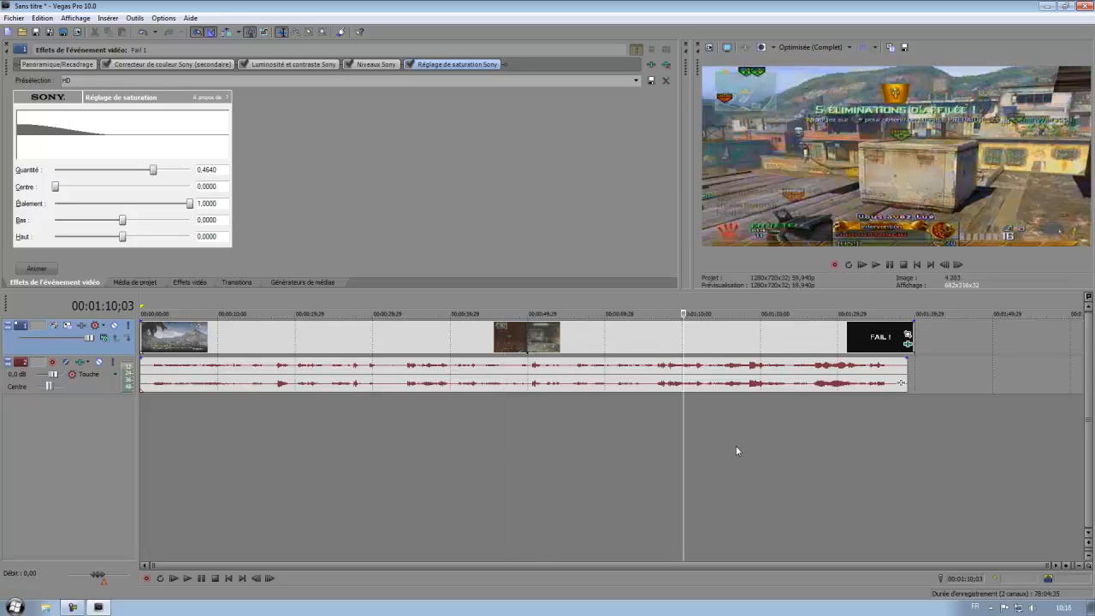
{"action": "left_click", "coordinate": [141, 423]}
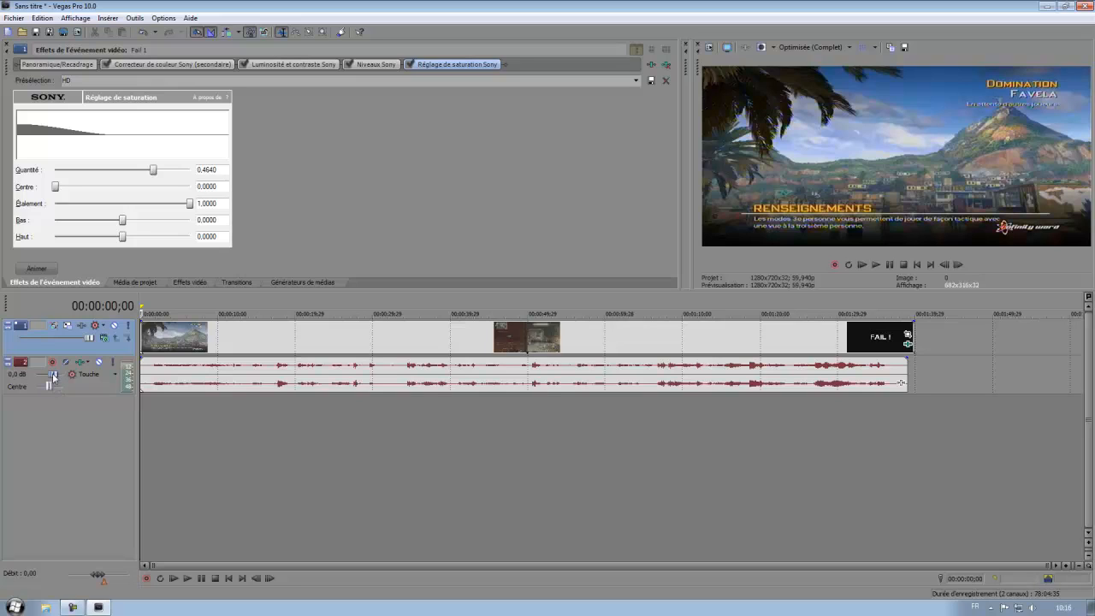
{"action": "mouse_move", "coordinate": [53, 376]}
{"action": "left_mouse_down"}
{"action": "mouse_move", "coordinate": [94, 376]}
{"action": "mouse_move", "coordinate": [34, 381]}
{"action": "mouse_move", "coordinate": [56, 377]}
{"action": "left_mouse_up"}
{"action": "left_click_drag", "start_coordinate": [56, 378], "coordinate": [54, 378]}
Step: Import the song Kraddy Android Porn HQ.mp3 from the Musiques folder on drive D into the project
{"action": "left_click", "coordinate": [14, 17]}
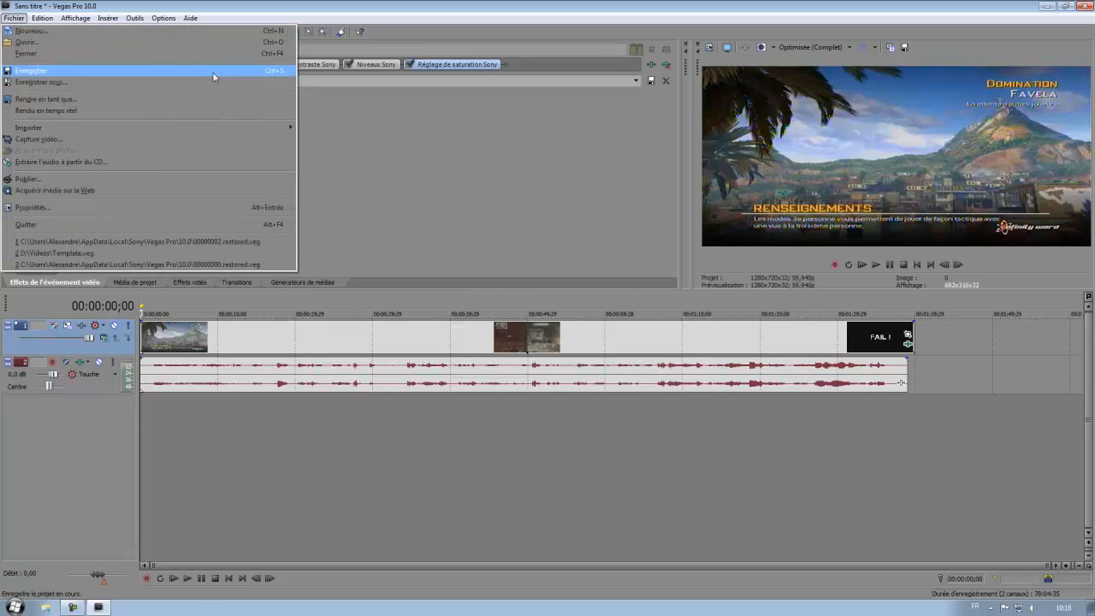
{"action": "mouse_move", "coordinate": [166, 129]}
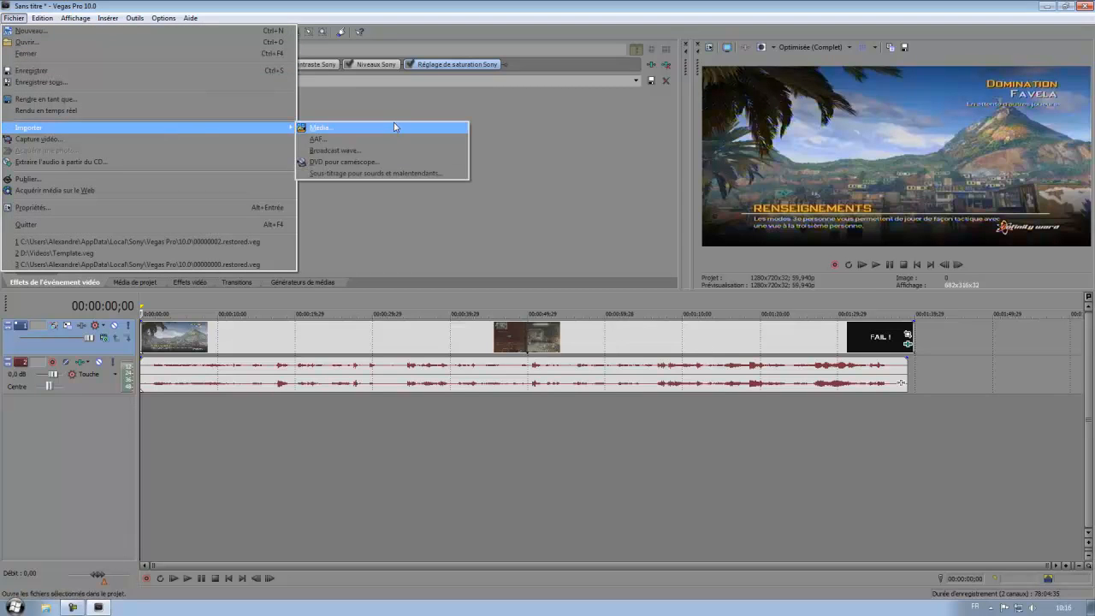
{"action": "left_click", "coordinate": [393, 127]}
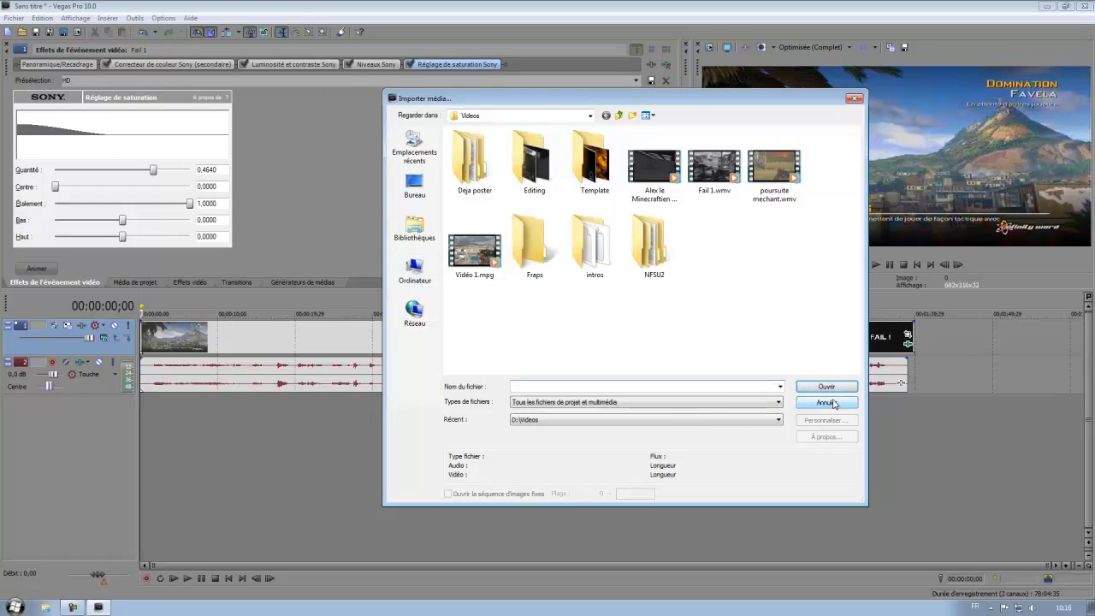
{"action": "left_click", "coordinate": [414, 272]}
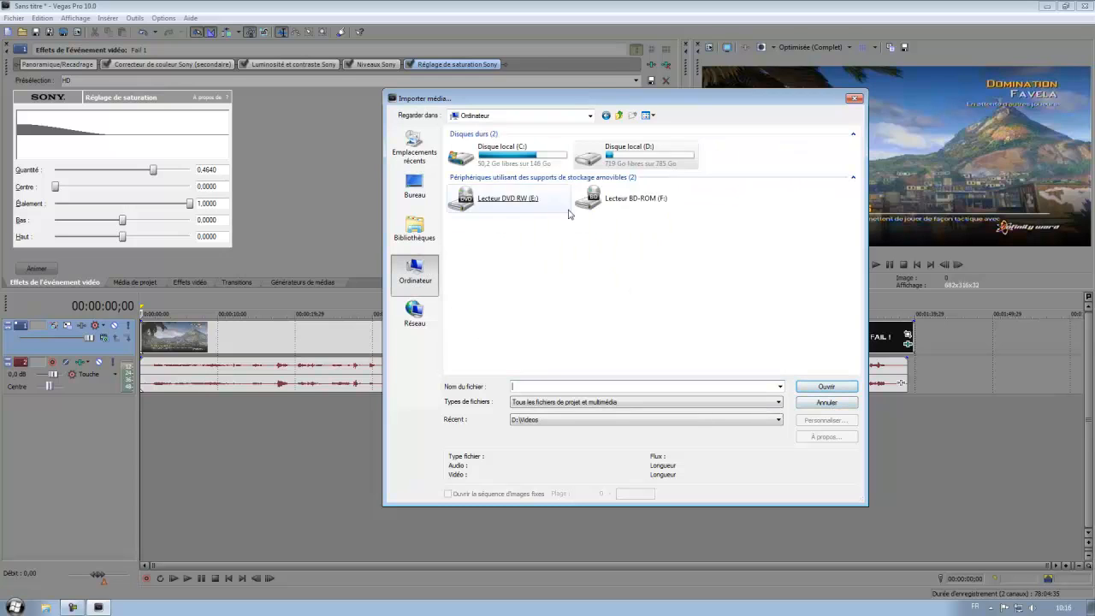
{"action": "double_click", "coordinate": [599, 152]}
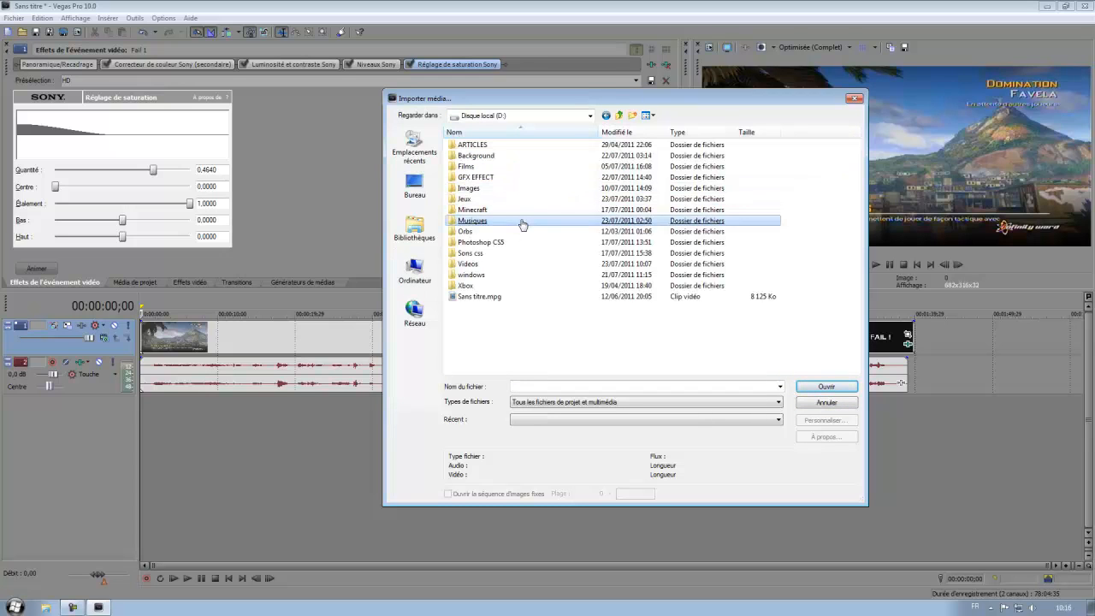
{"action": "double_click", "coordinate": [521, 220]}
{"action": "left_click", "coordinate": [526, 237]}
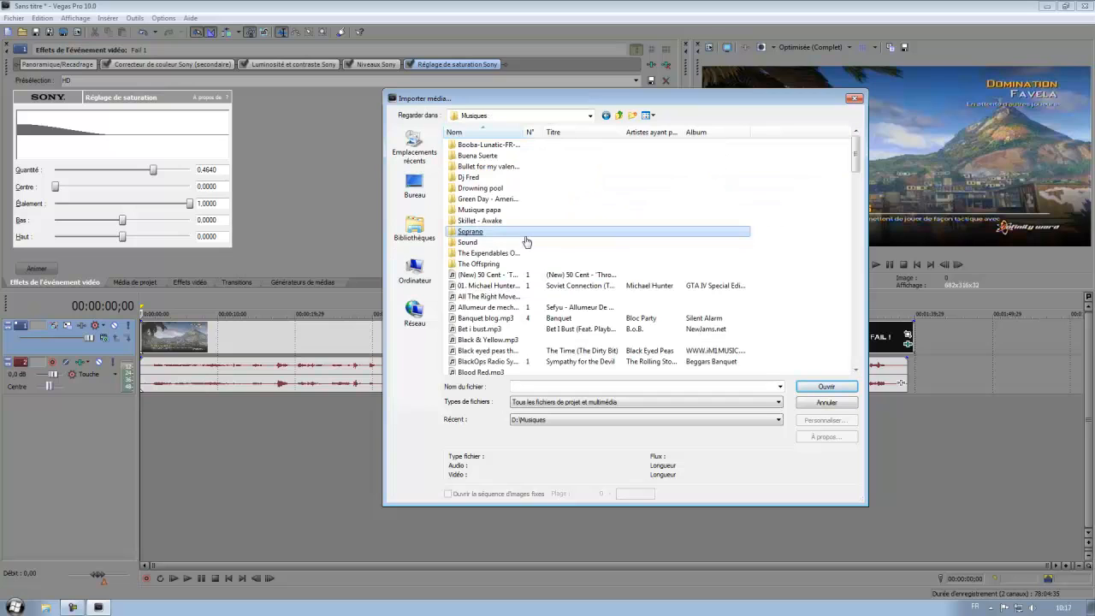
{"action": "key", "text": "XF86AudioMute"}
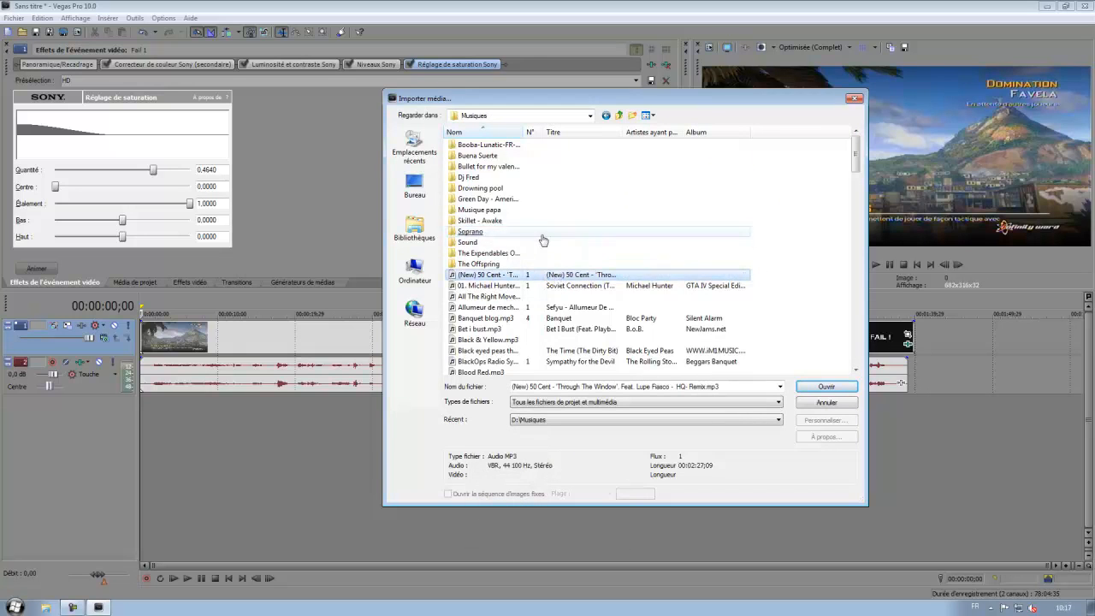
{"action": "scroll", "coordinate": [544, 240], "scroll_direction": "down", "scroll_amount": 4}
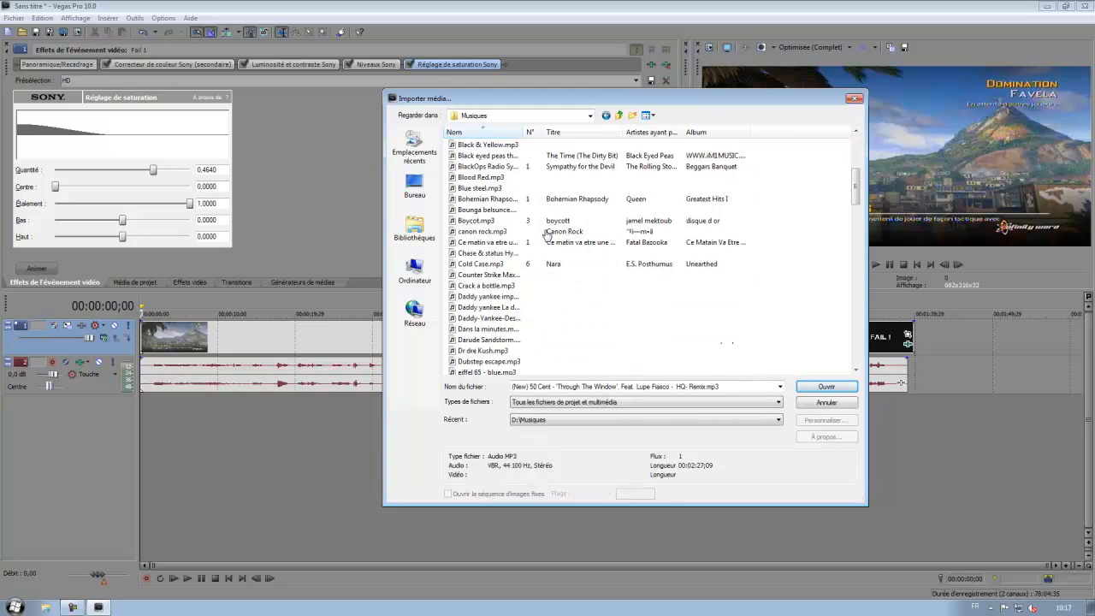
{"action": "scroll", "coordinate": [547, 236], "scroll_direction": "down", "scroll_amount": 10}
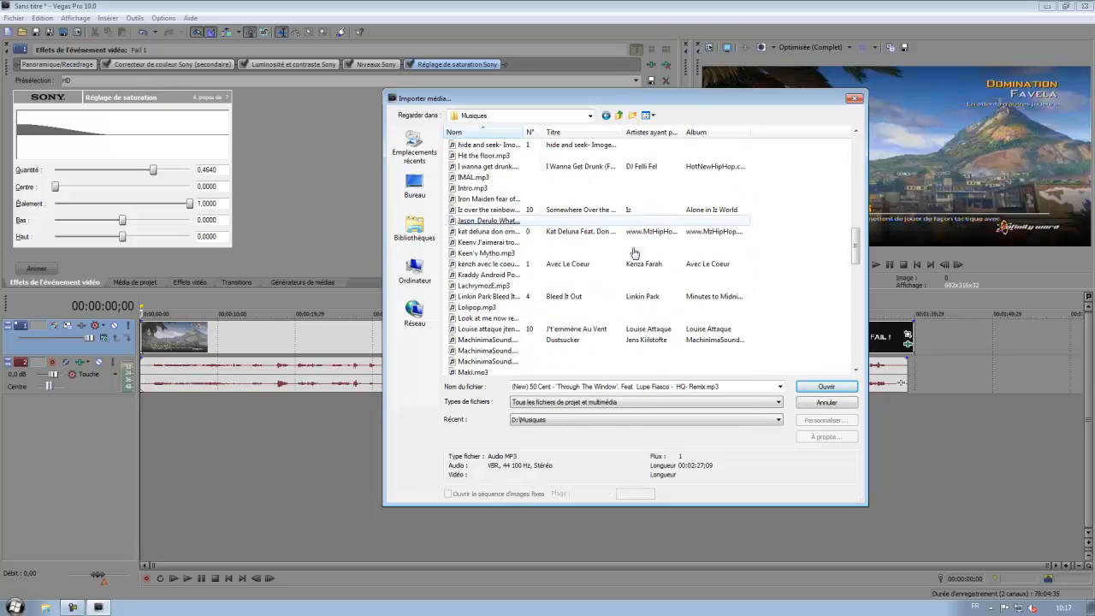
{"action": "double_click", "coordinate": [469, 210]}
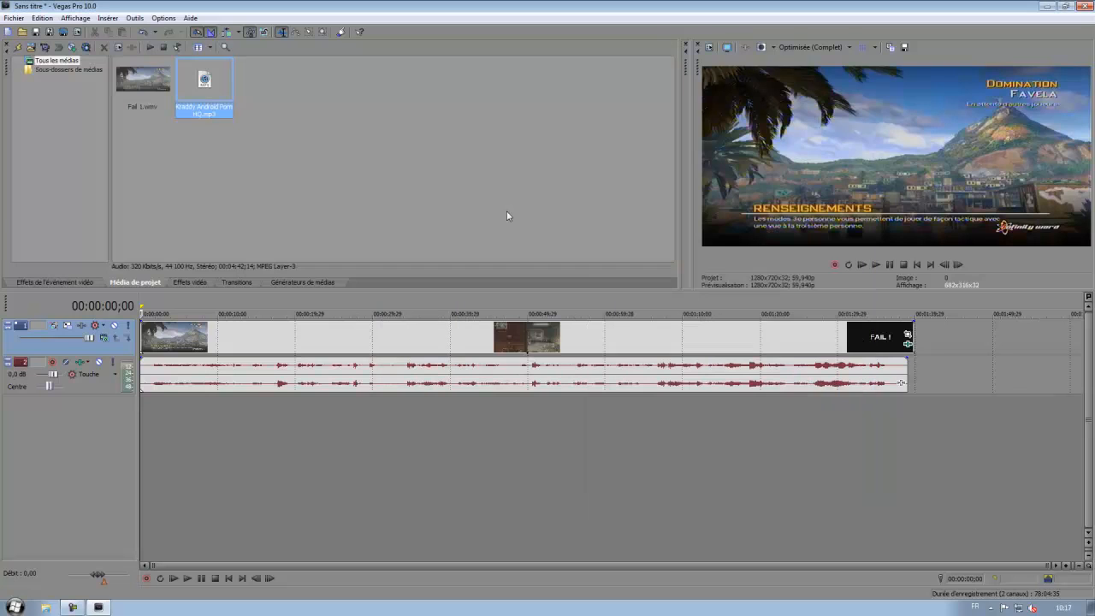
Step: Place the imported song on a new audio track from the timeline's start and remove its part beyond the video's end at 1:39;26
{"action": "left_click_drag", "start_coordinate": [231, 113], "coordinate": [225, 462]}
{"action": "left_click_drag", "start_coordinate": [159, 441], "coordinate": [143, 441]}
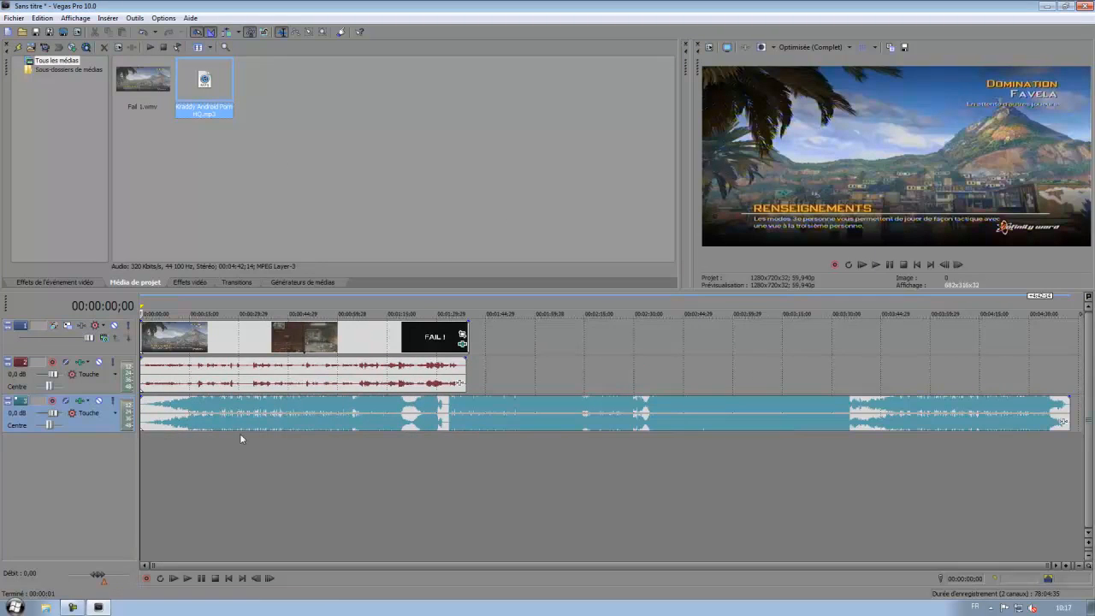
{"action": "left_click", "coordinate": [431, 421]}
{"action": "left_click", "coordinate": [455, 449]}
{"action": "left_click", "coordinate": [465, 455]}
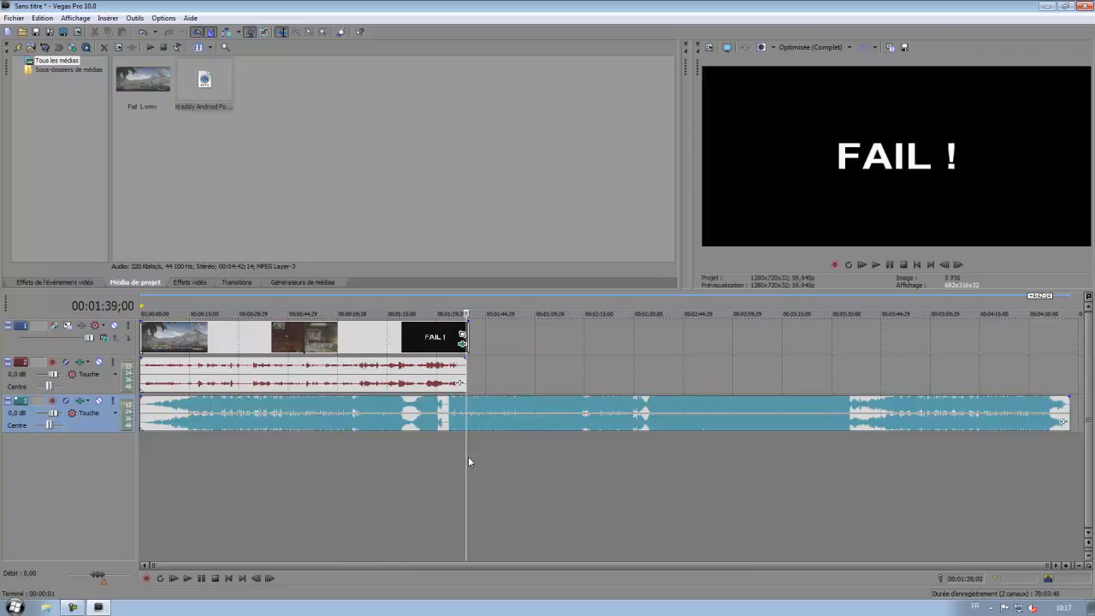
{"action": "left_click", "coordinate": [472, 457]}
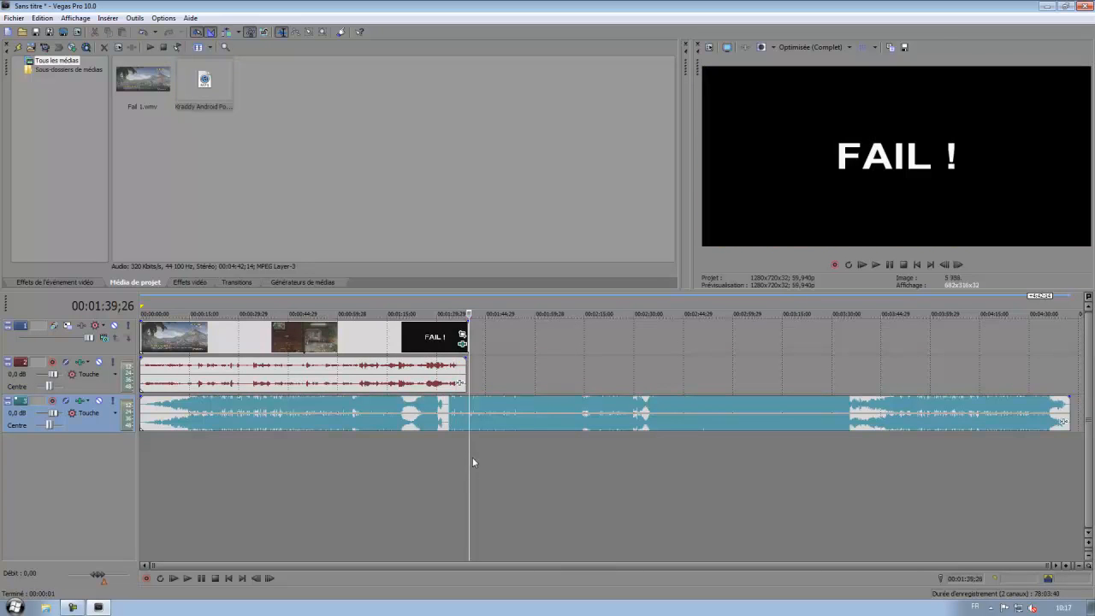
{"action": "left_click", "coordinate": [504, 419]}
{"action": "key", "text": "Delete"}
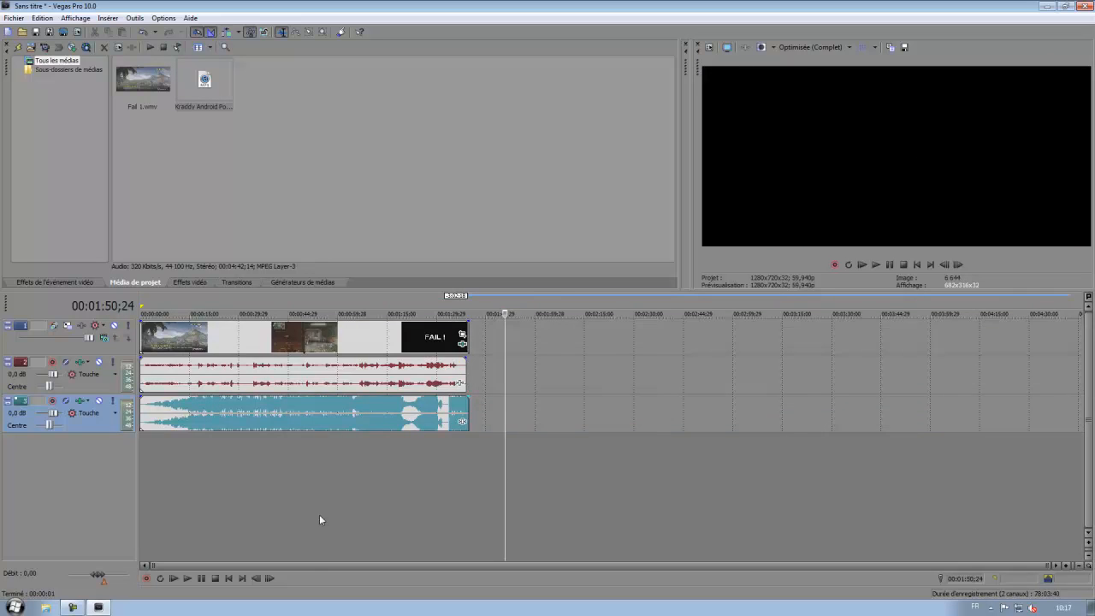
Step: Examine the trimmed song alongside the video, checking the timeline at about 16 seconds and at the song's end
{"action": "scroll", "coordinate": [319, 514], "scroll_direction": "up", "scroll_amount": 3}
{"action": "left_click_drag", "start_coordinate": [454, 568], "coordinate": [209, 556]}
{"action": "scroll", "coordinate": [279, 473], "scroll_direction": "down", "scroll_amount": 1}
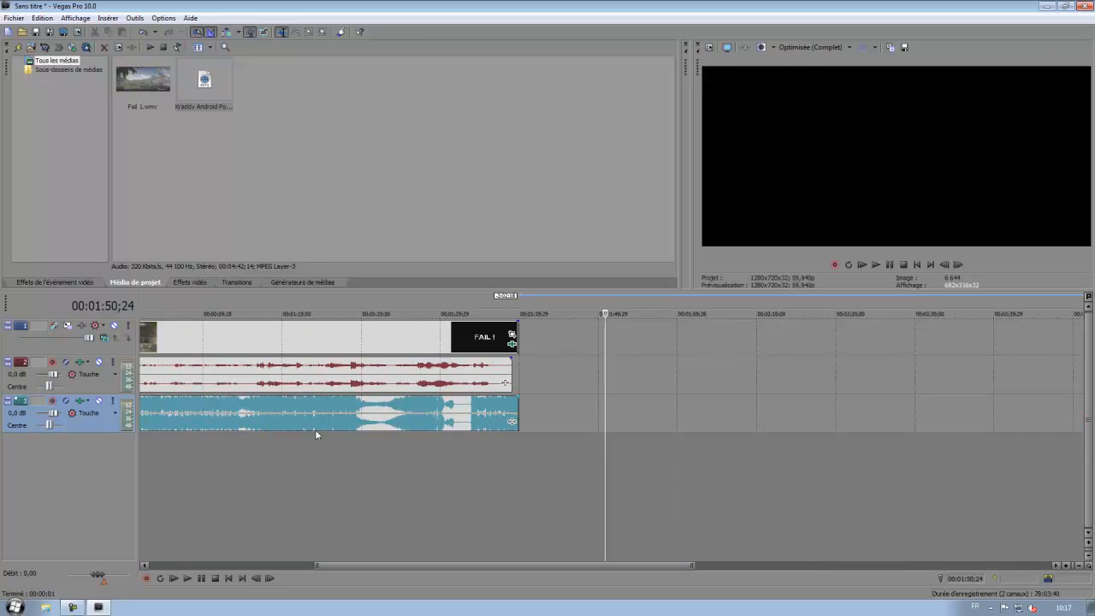
{"action": "left_click_drag", "start_coordinate": [391, 569], "coordinate": [212, 564]}
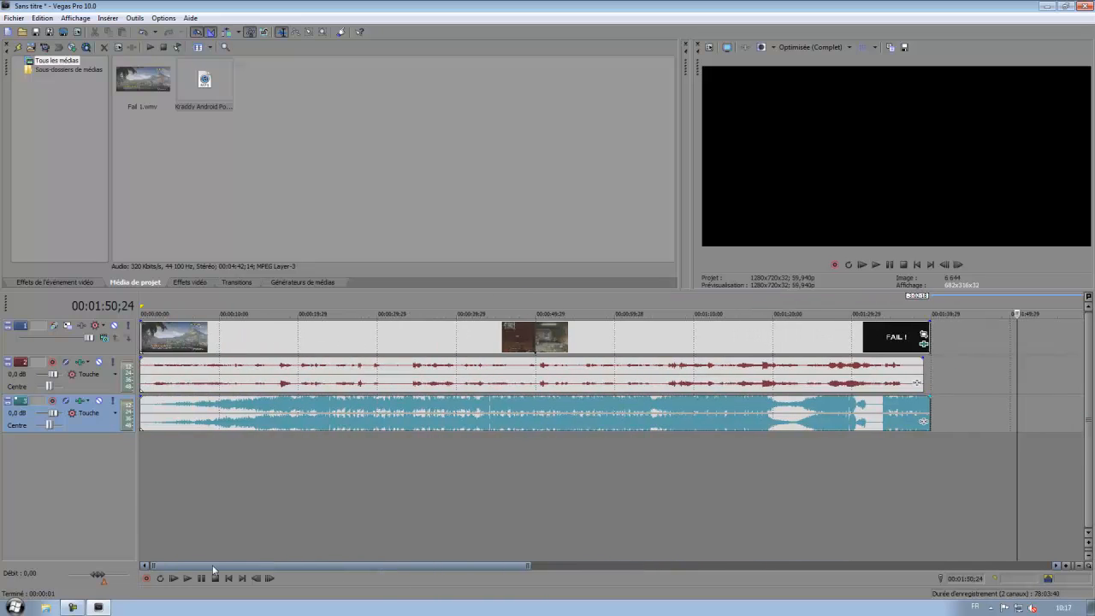
{"action": "left_click", "coordinate": [265, 423]}
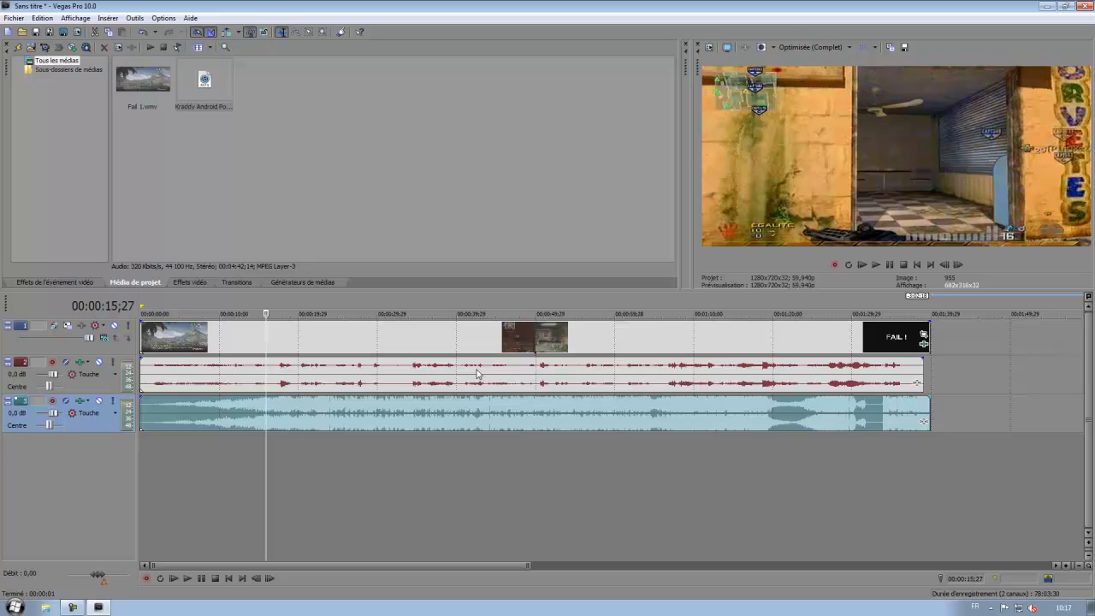
{"action": "left_click", "coordinate": [929, 406]}
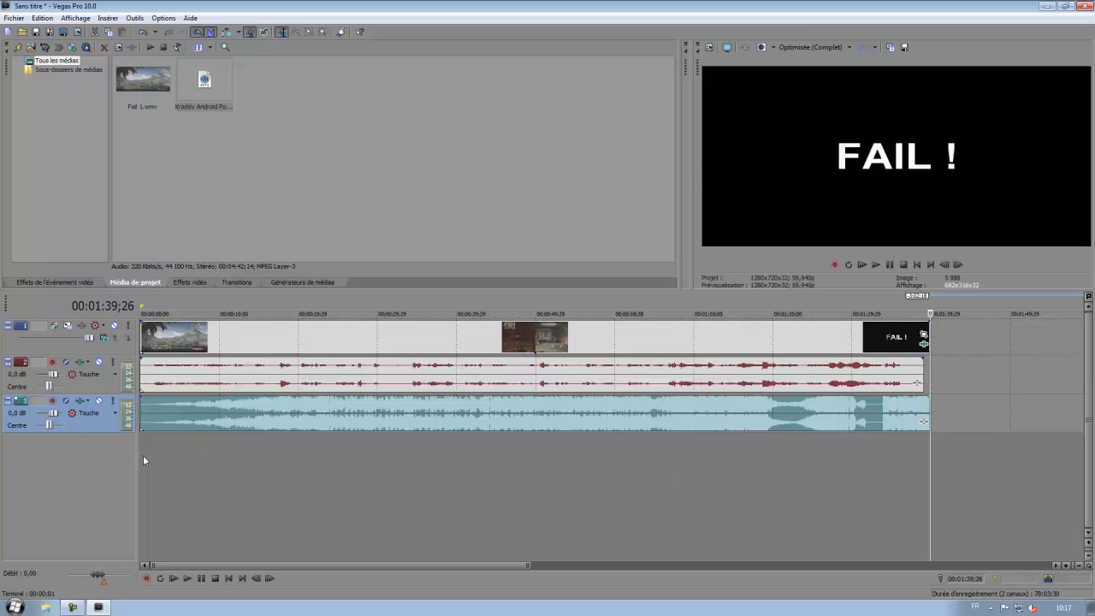
Step: Return to the timeline's start and lower the gameplay audio track's volume to -11.7 dB
{"action": "left_click", "coordinate": [143, 455]}
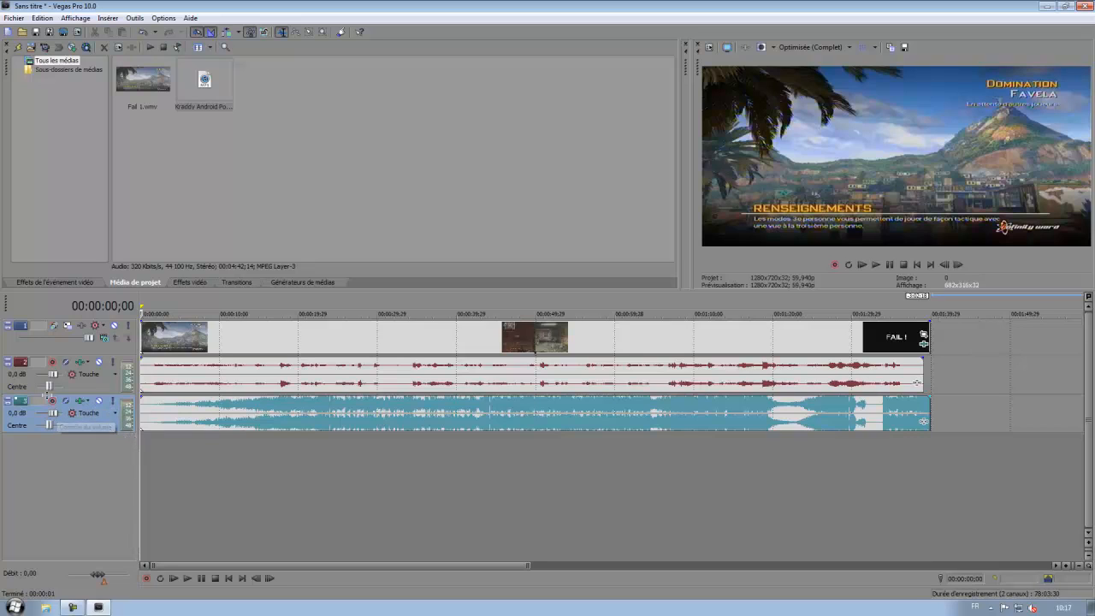
{"action": "left_click_drag", "start_coordinate": [53, 374], "coordinate": [46, 377]}
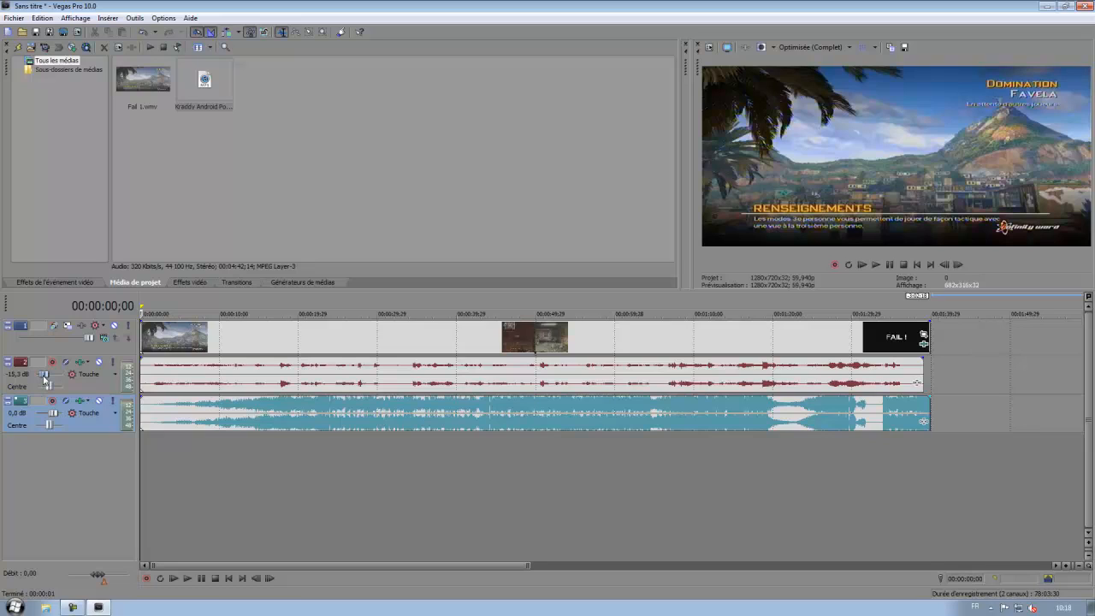
{"action": "left_click_drag", "start_coordinate": [45, 379], "coordinate": [44, 378]}
Step: Try splitting the video and audio events at 14;29 and 21;07, and undo both splits
{"action": "left_click", "coordinate": [259, 482]}
{"action": "key", "text": "s"}
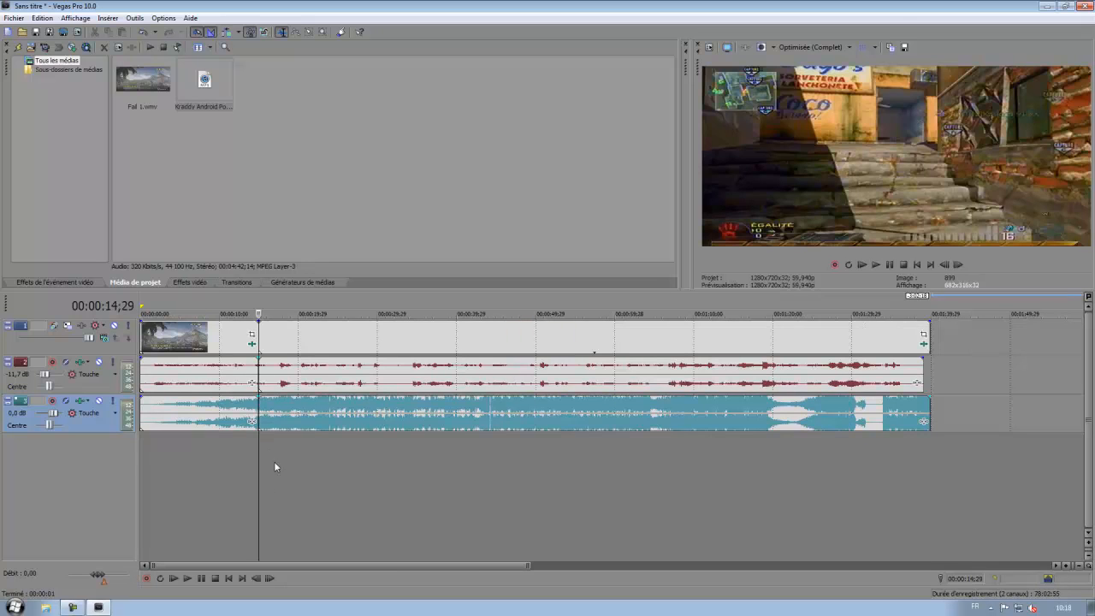
{"action": "left_click", "coordinate": [308, 468]}
{"action": "key", "text": "s"}
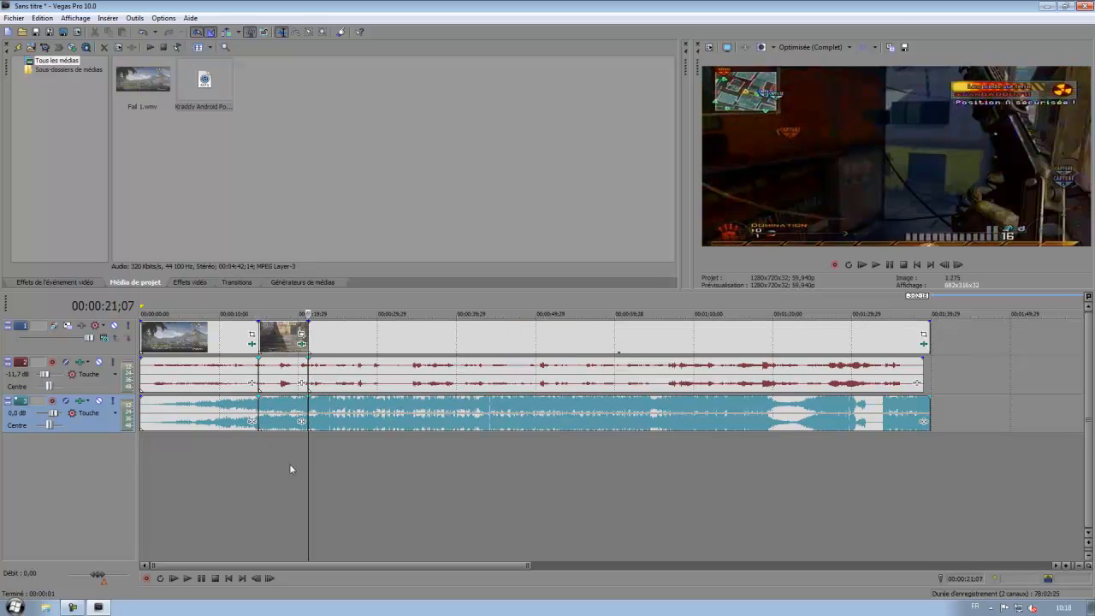
{"action": "left_click", "coordinate": [257, 320]}
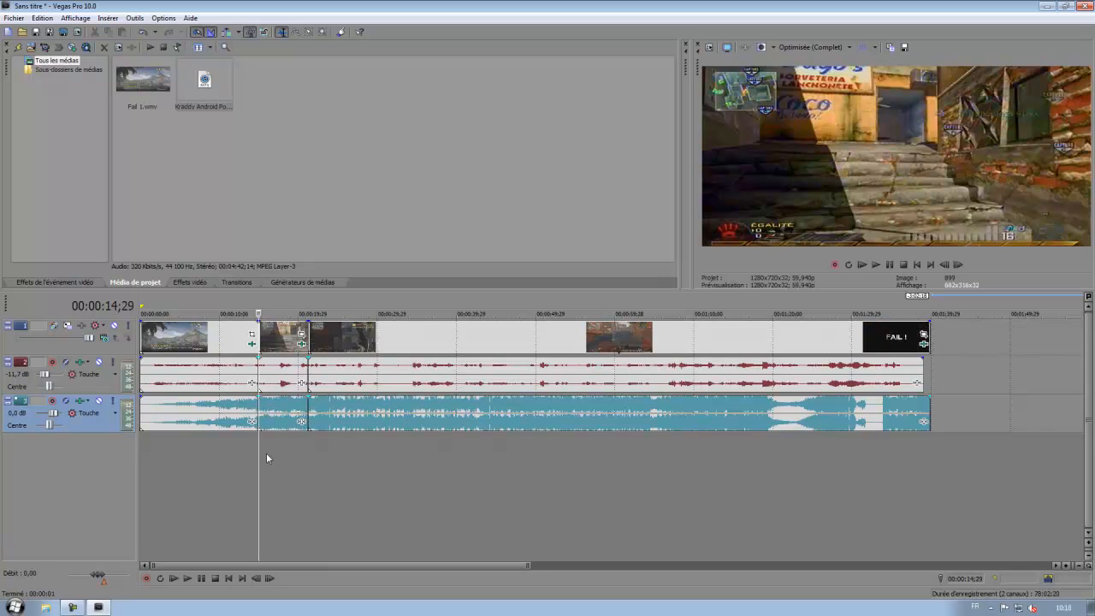
{"action": "key", "text": "ctrl+z"}
{"action": "key", "text": "ctrl+z"}
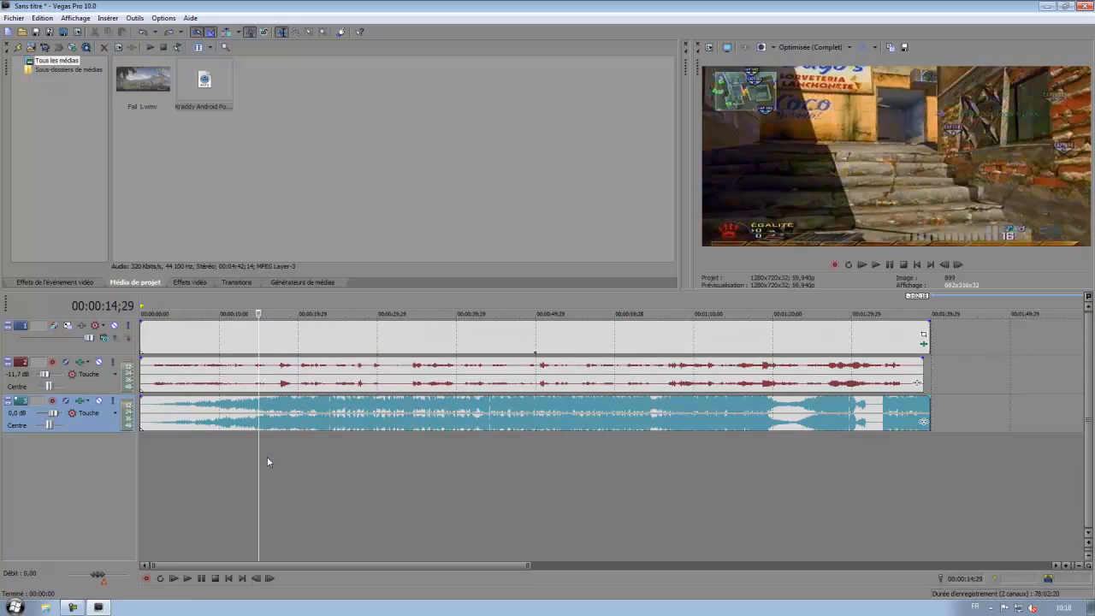
Step: Mark the first 6 seconds of the timeline as a time selection and deselect it
{"action": "left_click", "coordinate": [266, 453]}
{"action": "left_click_drag", "start_coordinate": [266, 453], "coordinate": [235, 453]}
{"action": "left_click_drag", "start_coordinate": [142, 308], "coordinate": [192, 315]}
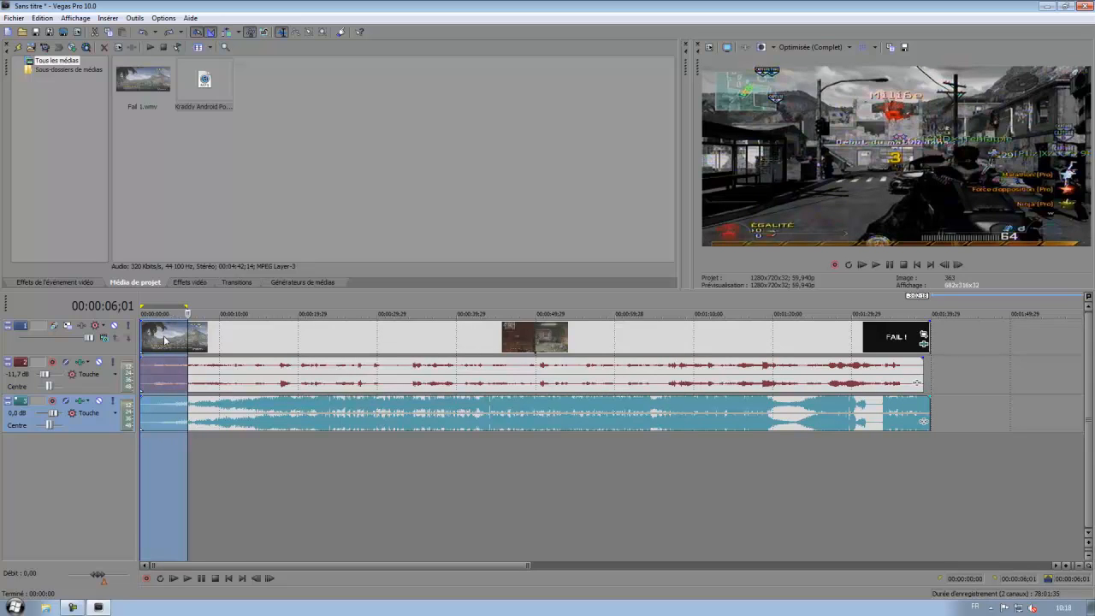
{"action": "left_click", "coordinate": [14, 18]}
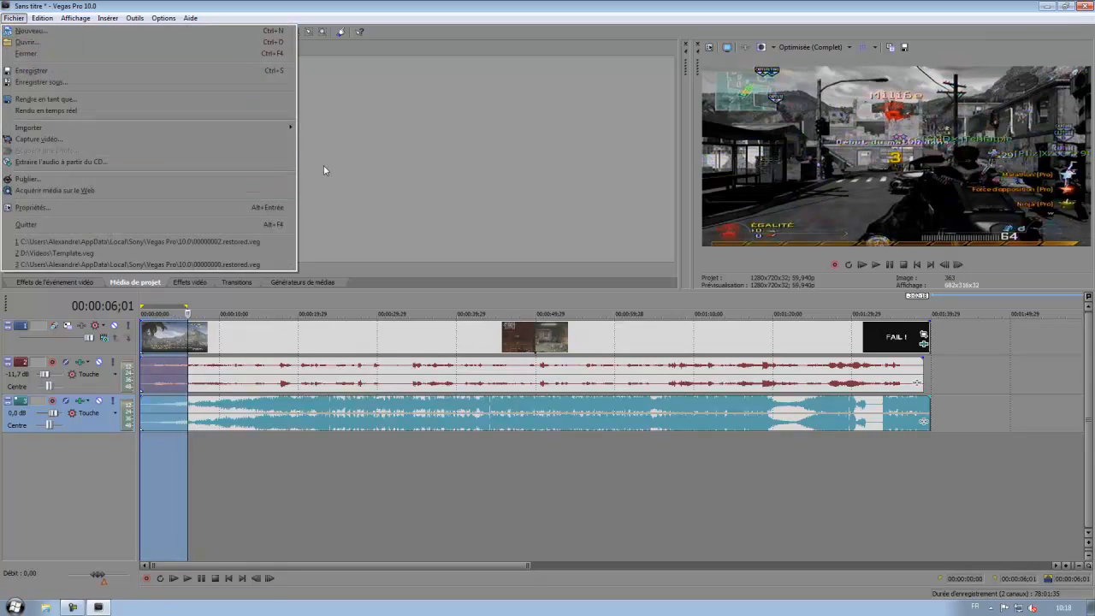
{"action": "left_click", "coordinate": [418, 263]}
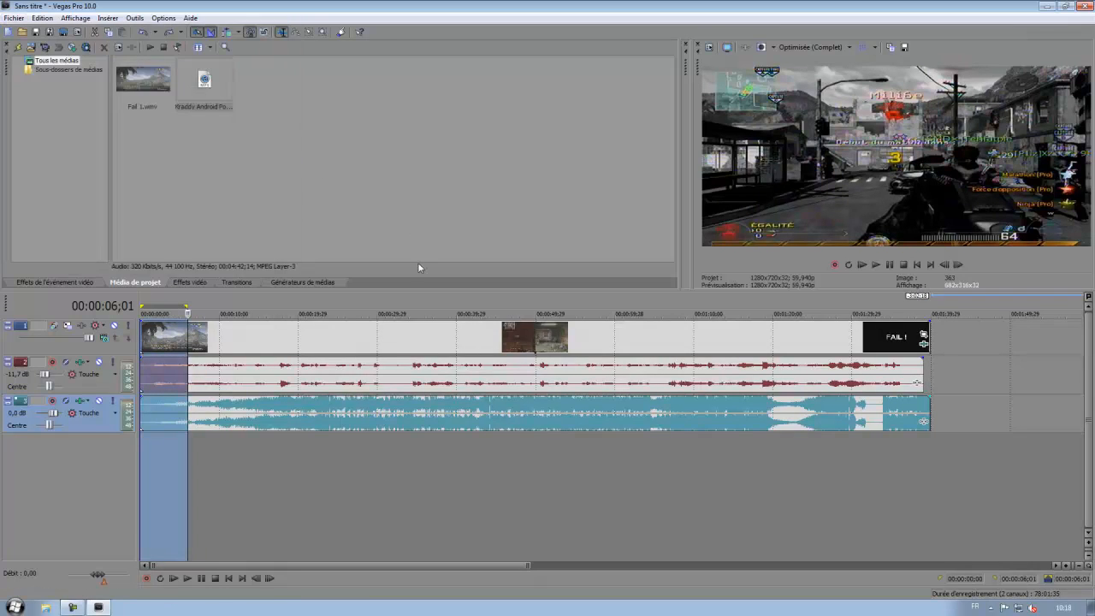
{"action": "left_click", "coordinate": [211, 501]}
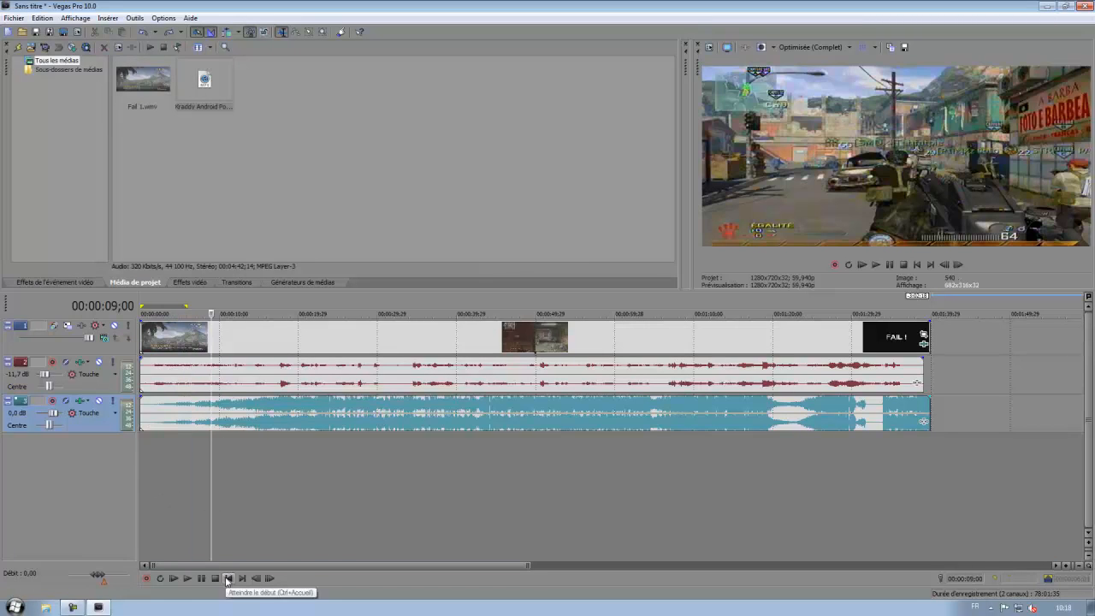
Step: Go back to the timeline's start and set the song track's volume to 0.0 dB
{"action": "left_click", "coordinate": [228, 578]}
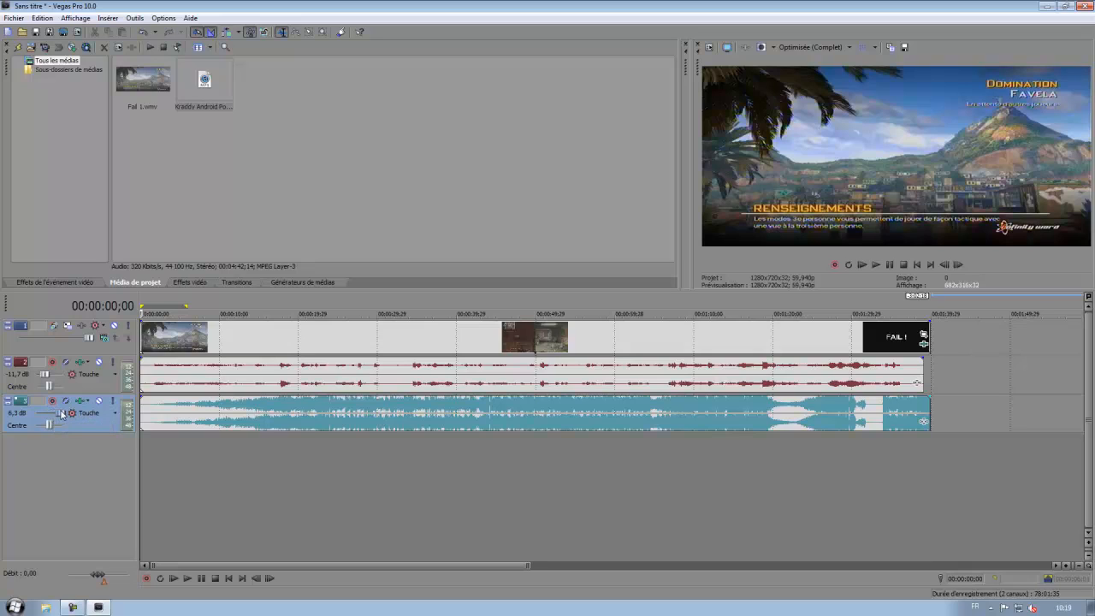
{"action": "mouse_move", "coordinate": [61, 415]}
{"action": "left_mouse_down"}
{"action": "mouse_move", "coordinate": [36, 416]}
{"action": "mouse_move", "coordinate": [72, 416]}
{"action": "mouse_move", "coordinate": [53, 416]}
{"action": "left_mouse_up"}
Step: Start rendering the project as a new file and choose Windows Media Video V11 (*.wmv) as the output type
{"action": "key", "text": "alt+e"}
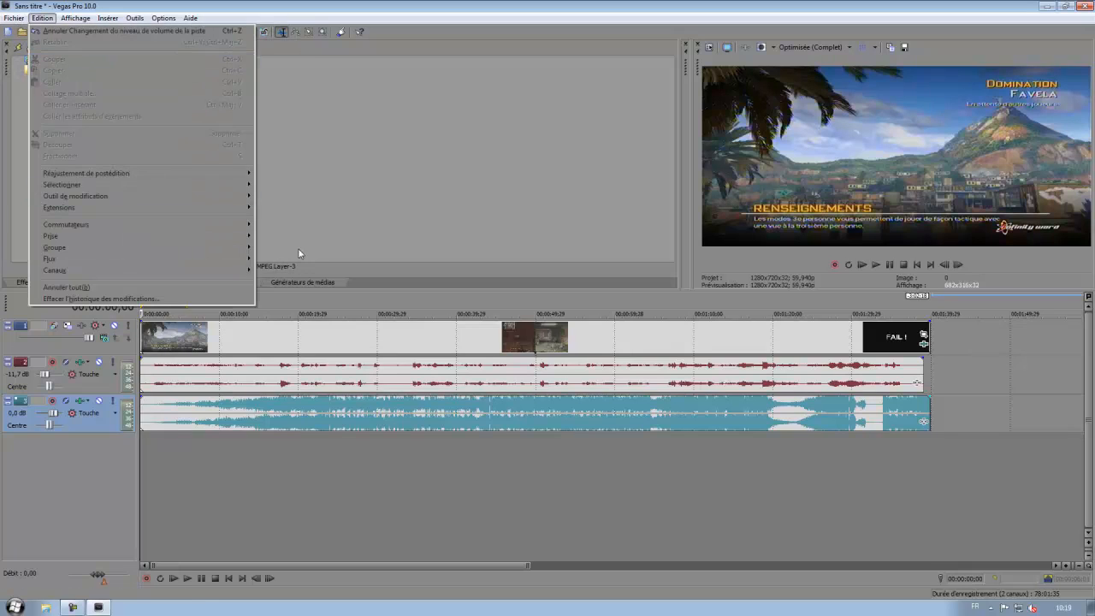
{"action": "mouse_move", "coordinate": [7, 19]}
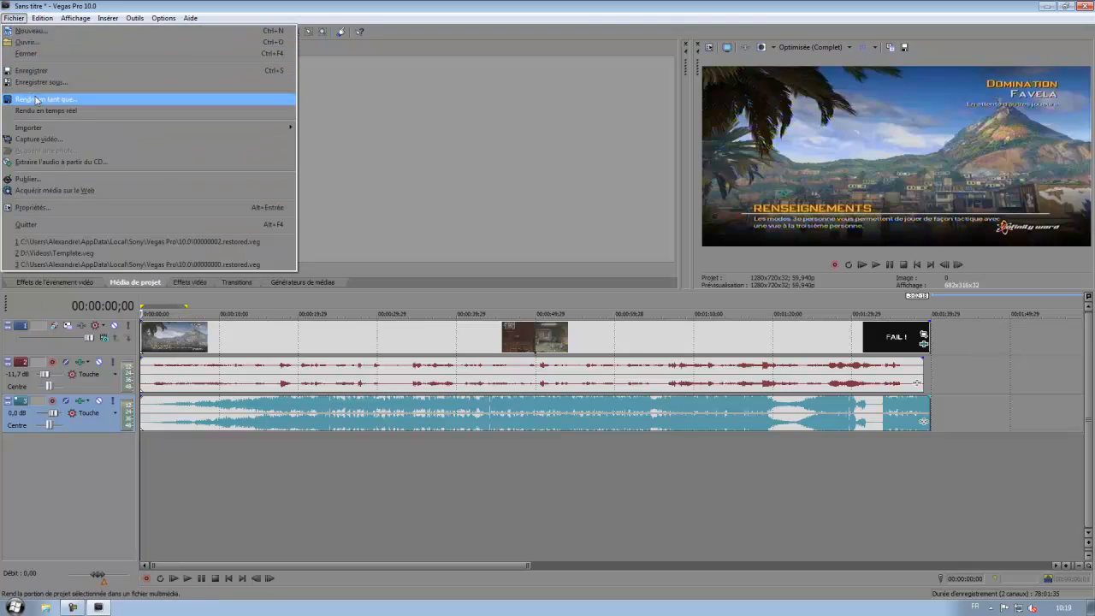
{"action": "left_click", "coordinate": [73, 608]}
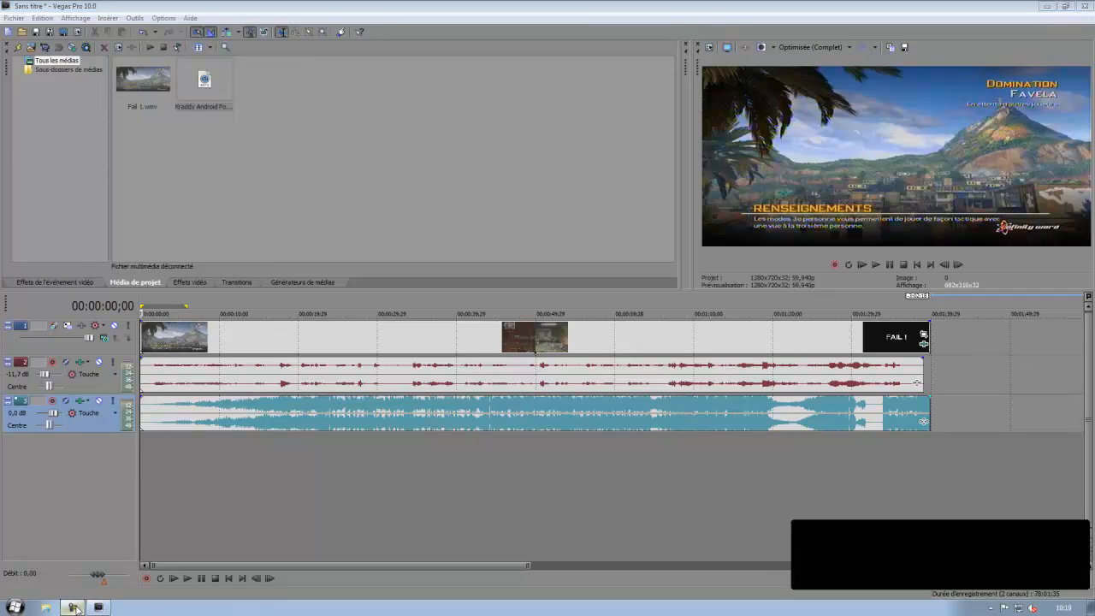
{"action": "left_click", "coordinate": [14, 18]}
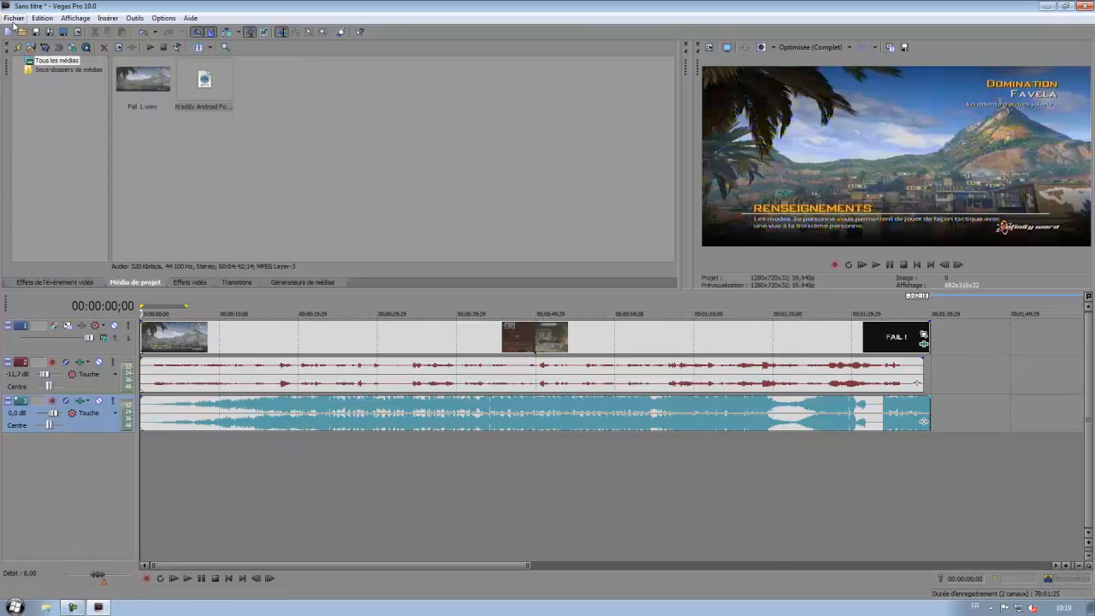
{"action": "left_click", "coordinate": [41, 99]}
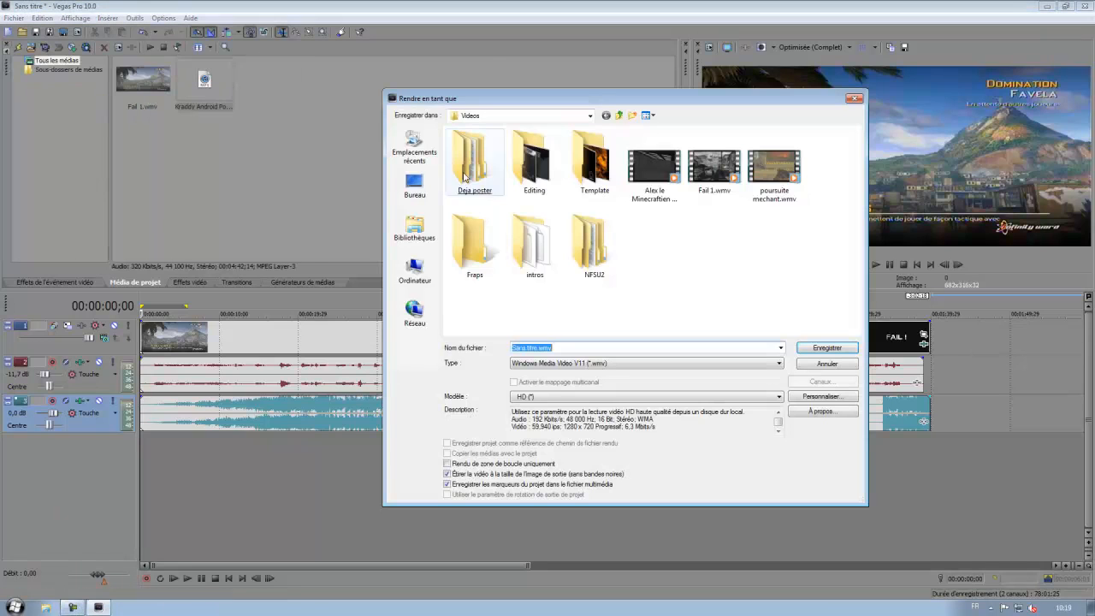
{"action": "left_click", "coordinate": [642, 365]}
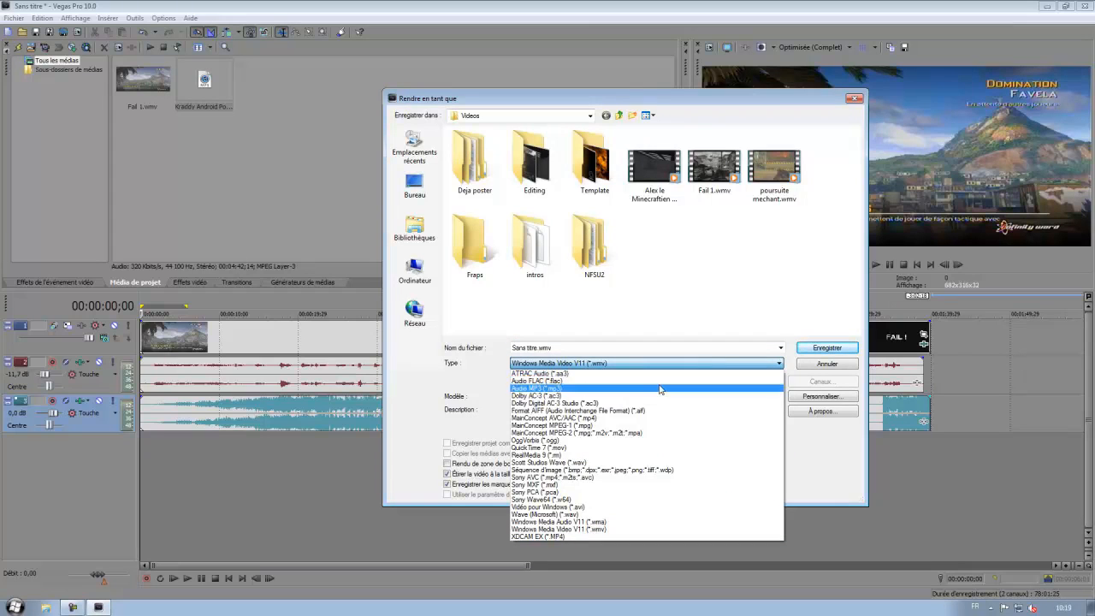
{"action": "left_click", "coordinate": [624, 530]}
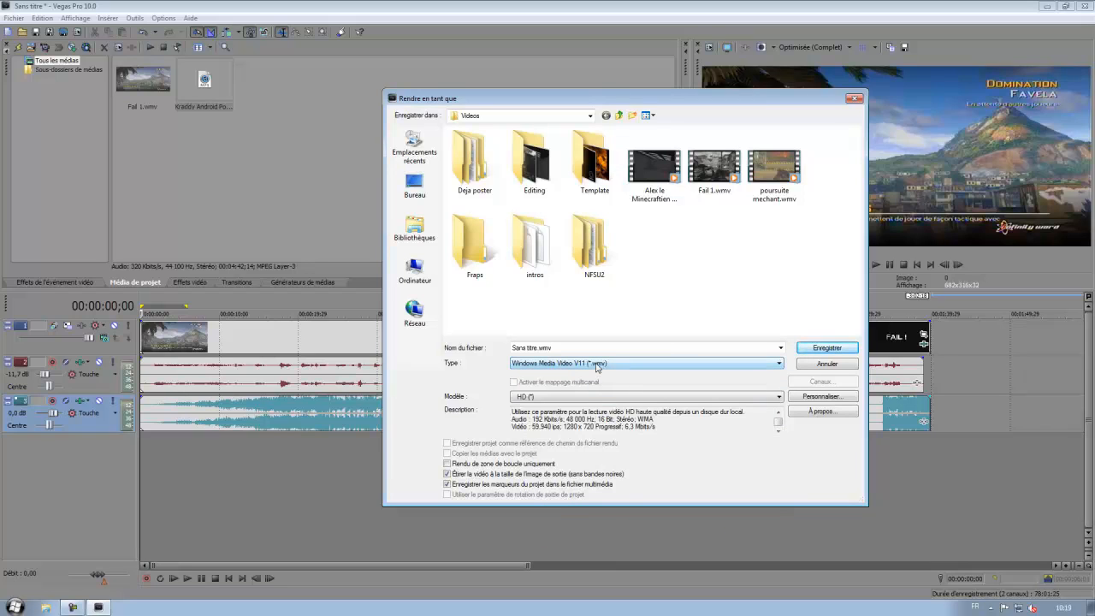
{"action": "left_click", "coordinate": [597, 366]}
{"action": "left_click", "coordinate": [581, 529]}
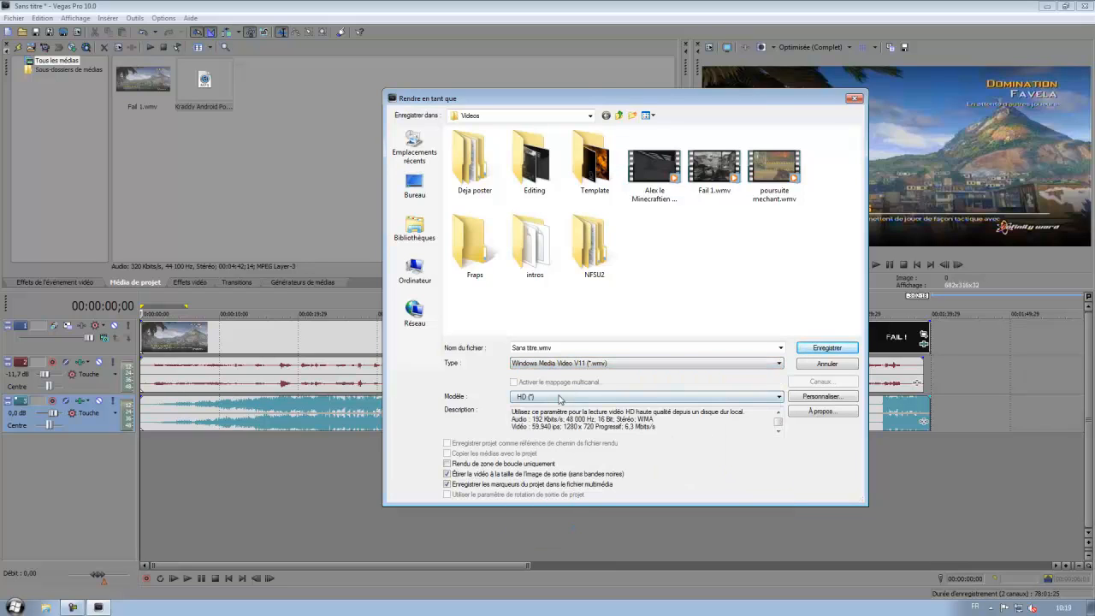
Step: Try the saved HD render template and check its custom video settings without changing them
{"action": "left_click", "coordinate": [554, 397]}
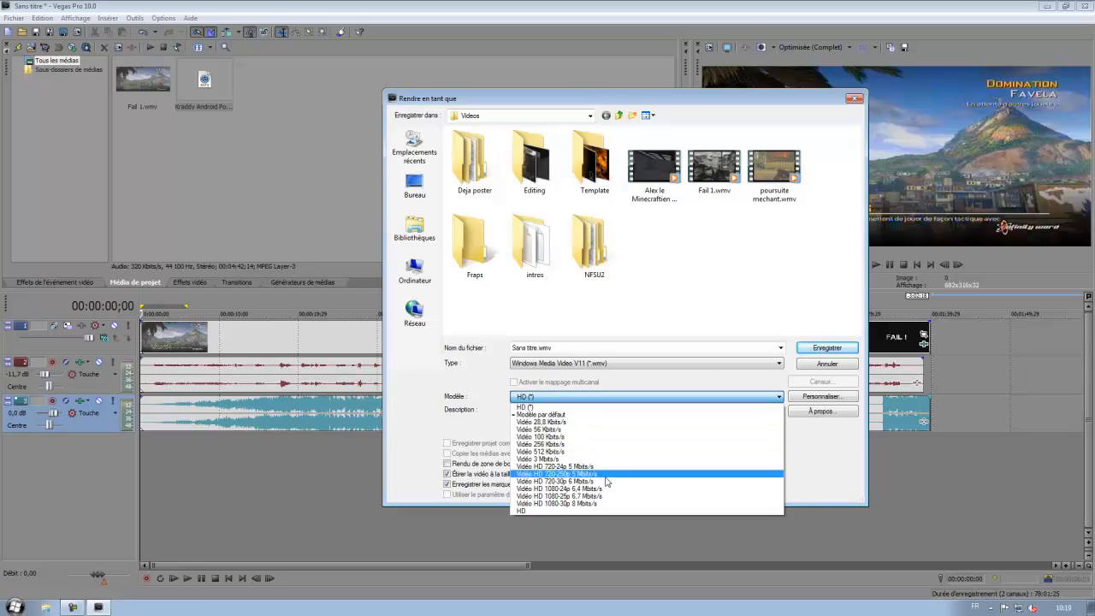
{"action": "left_click", "coordinate": [594, 511]}
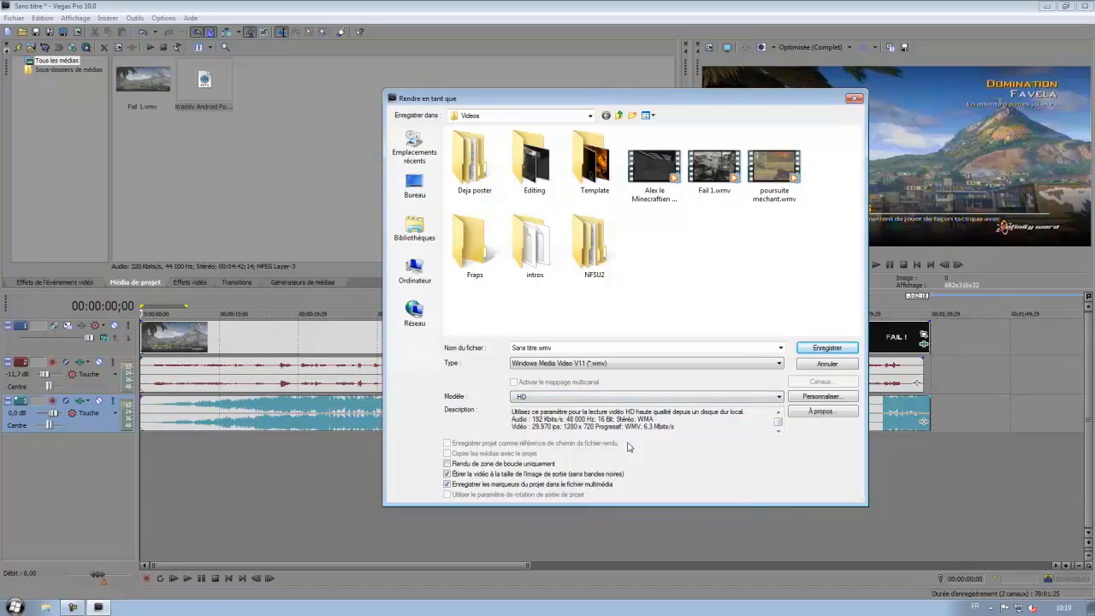
{"action": "left_click", "coordinate": [819, 398]}
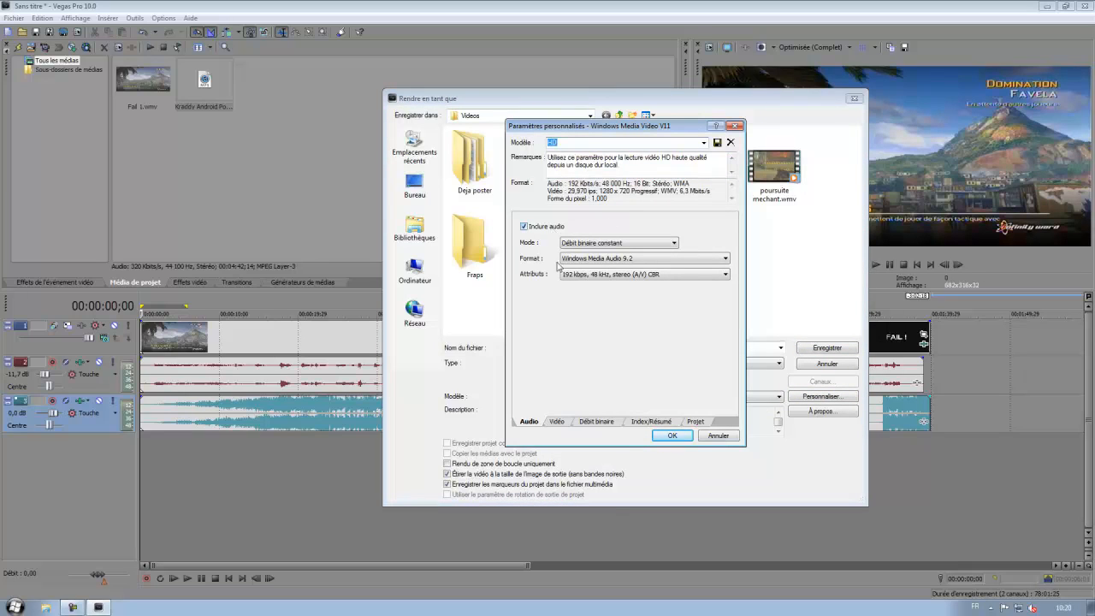
{"action": "left_click", "coordinate": [562, 421]}
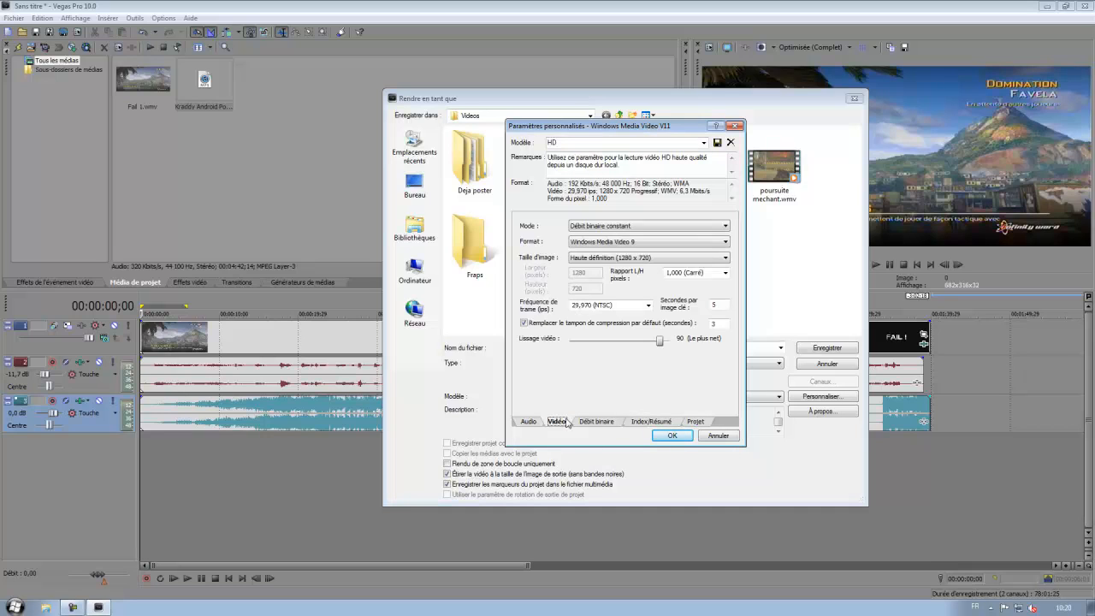
{"action": "left_click", "coordinate": [701, 440]}
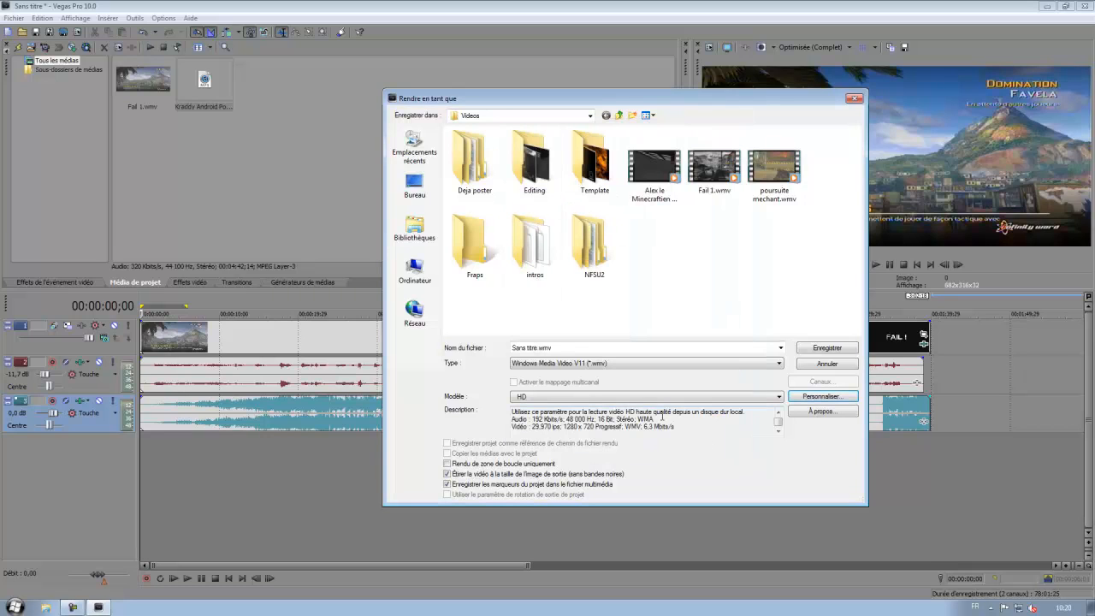
Step: Select the Vidéo HD 720-30p 6 Mbits/s template and customize its video with a 1,000 (Carré) pixel aspect ratio
{"action": "left_click", "coordinate": [648, 397]}
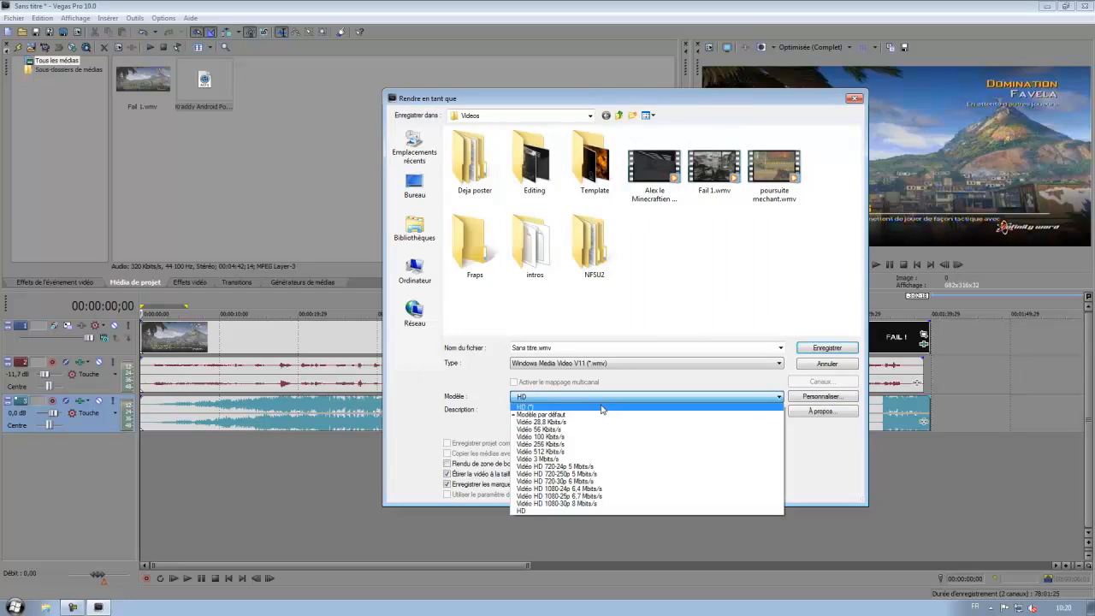
{"action": "left_click", "coordinate": [590, 483]}
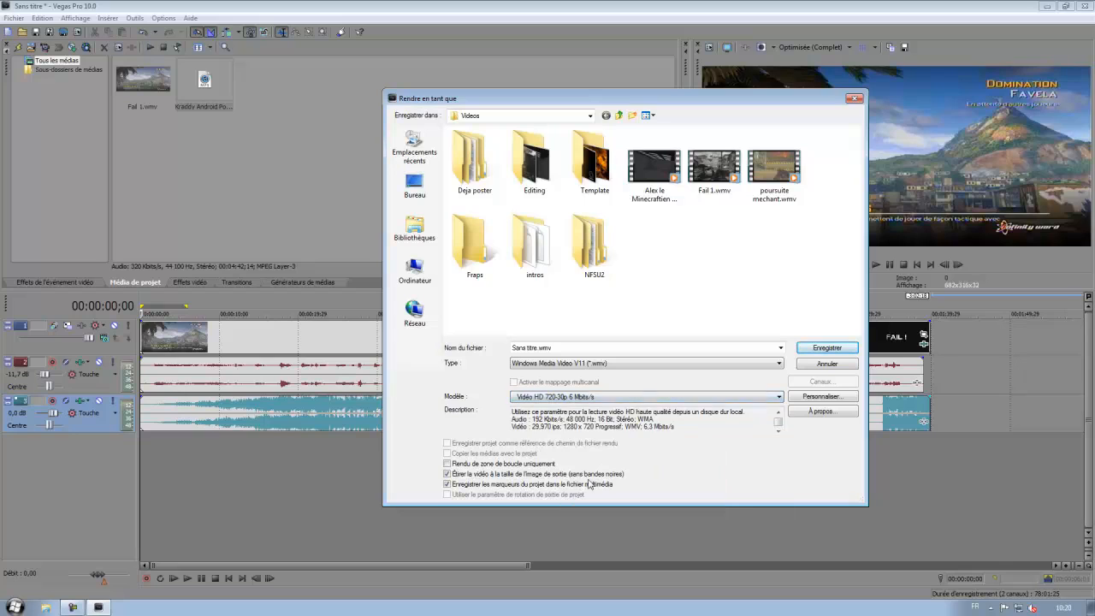
{"action": "left_click", "coordinate": [809, 398]}
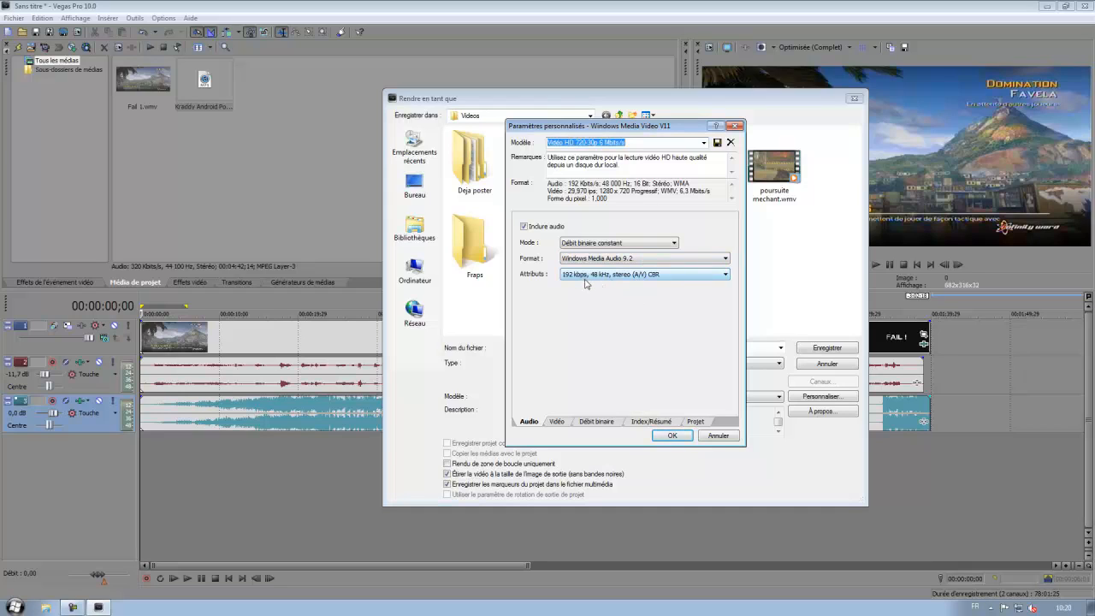
{"action": "left_click", "coordinate": [556, 420]}
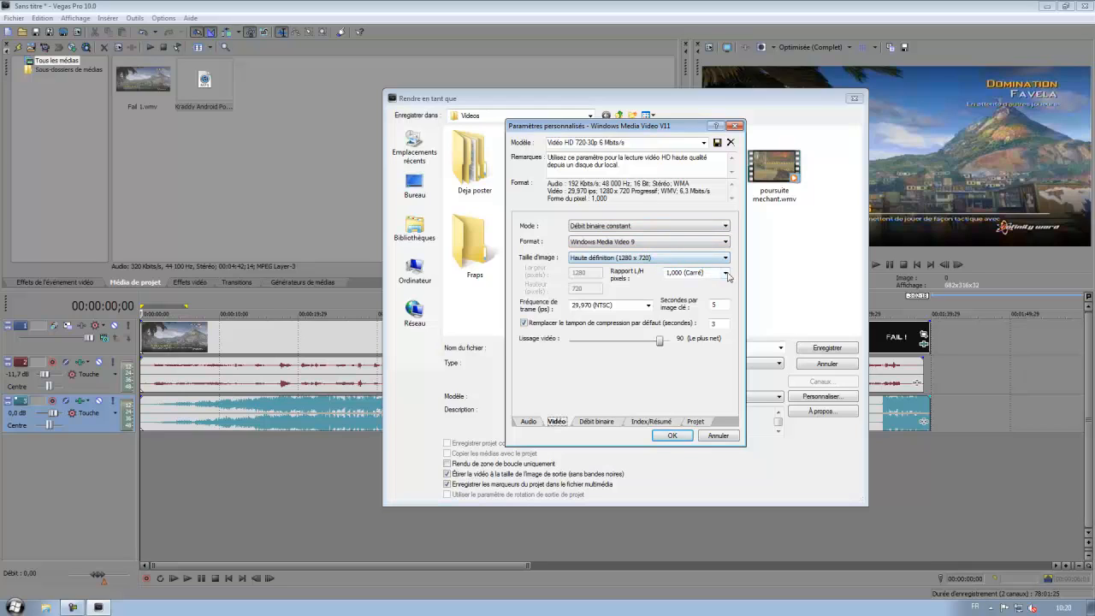
{"action": "left_click", "coordinate": [724, 273]}
{"action": "left_click", "coordinate": [709, 283]}
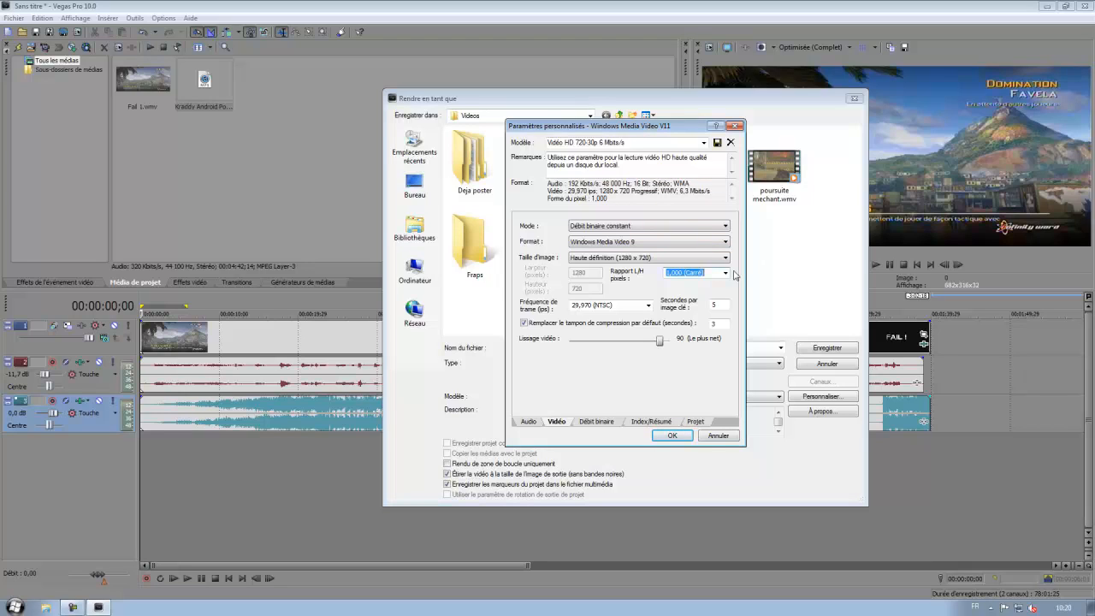
Step: Set the frame rate to 59,94 (Double NTSC), 6 seconds per keyframe and an 8-second compression buffer, and raise the video smoothness
{"action": "left_click", "coordinate": [648, 305]}
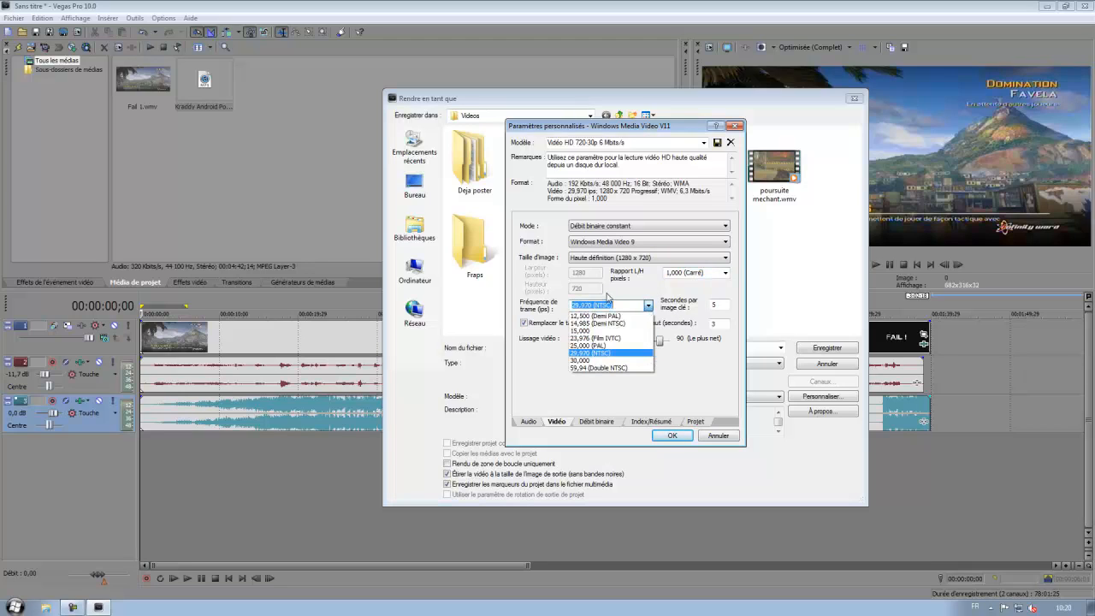
{"action": "left_click", "coordinate": [608, 369]}
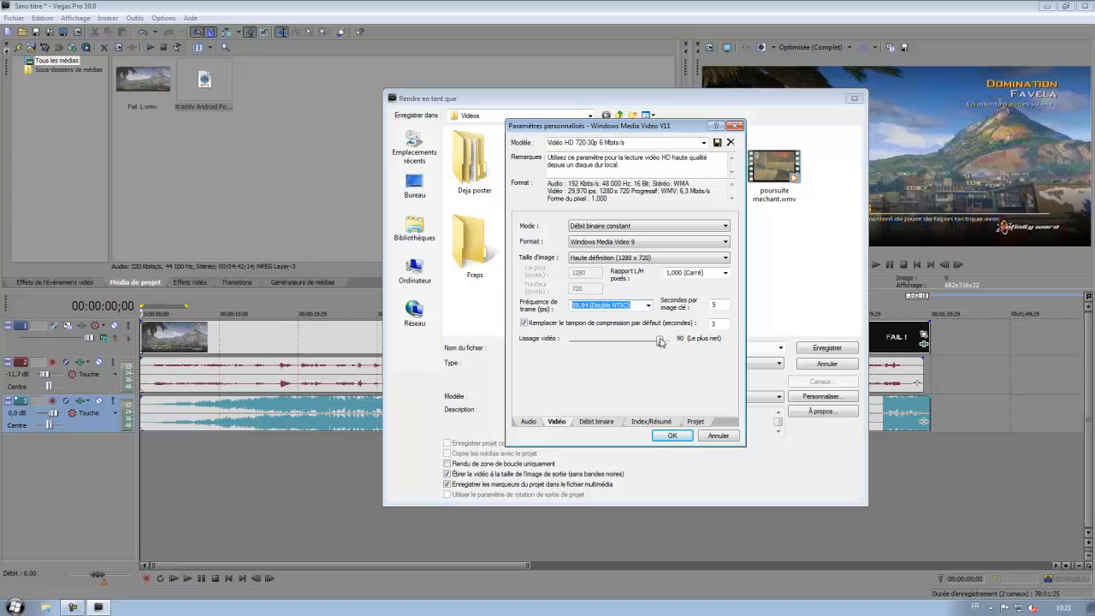
{"action": "double_click", "coordinate": [720, 304]}
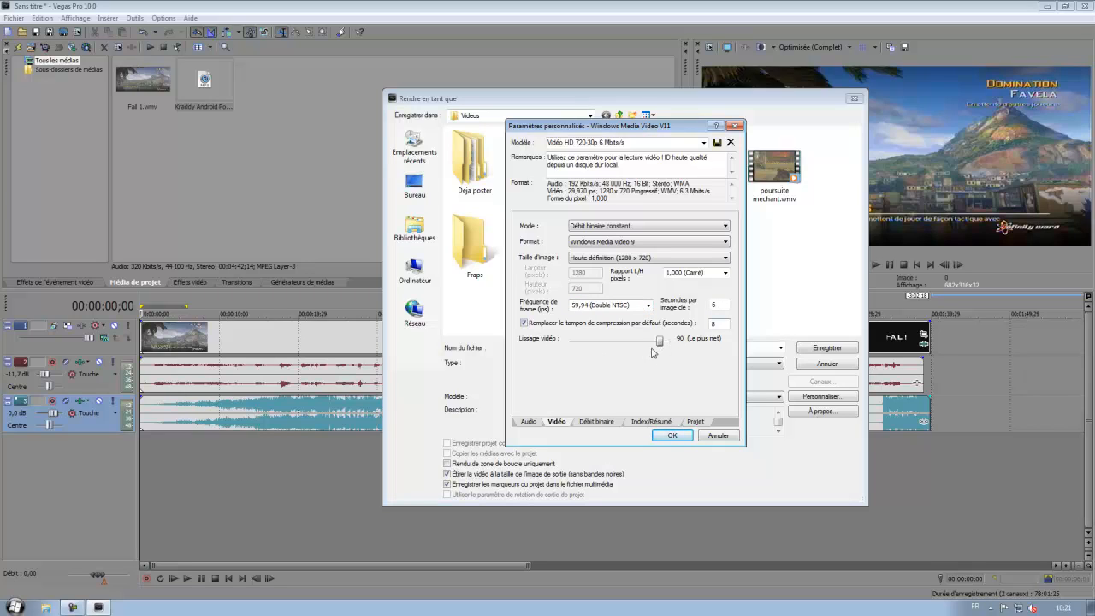
{"action": "left_click_drag", "start_coordinate": [657, 342], "coordinate": [670, 342]}
Step: Check the bit rate and index settings, set the video rendering quality to Optimisée, and accept the custom settings
{"action": "left_click", "coordinate": [609, 422]}
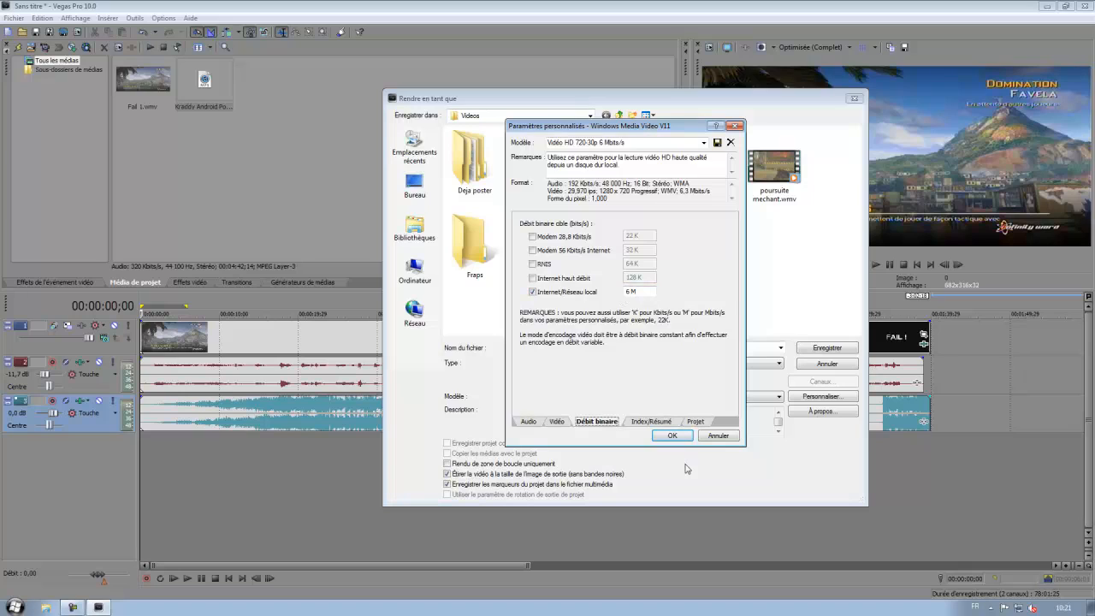
{"action": "left_click", "coordinate": [665, 422]}
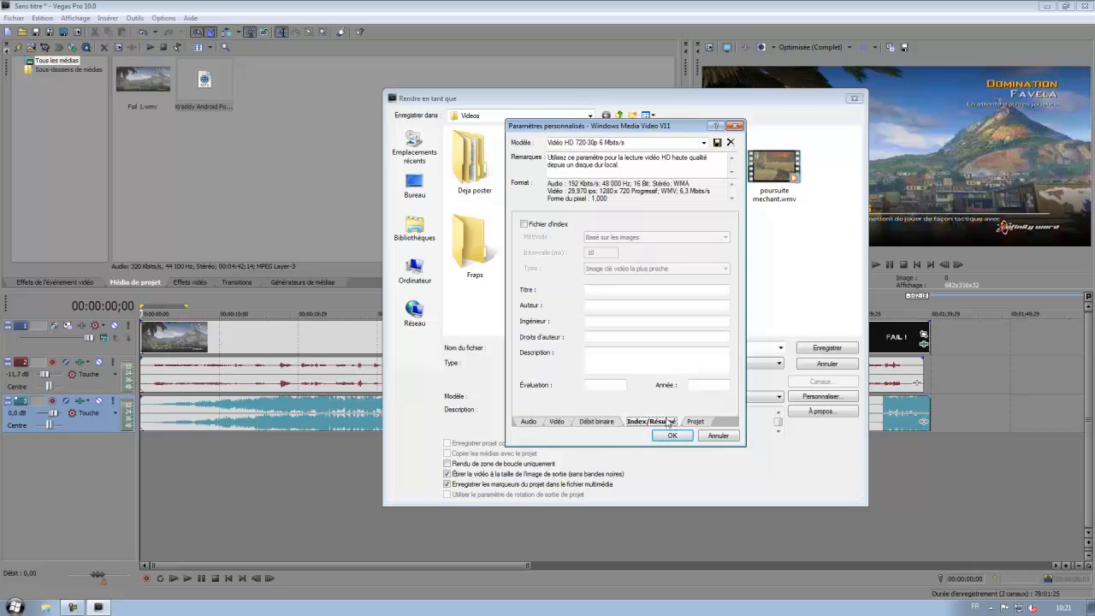
{"action": "left_click", "coordinate": [694, 422]}
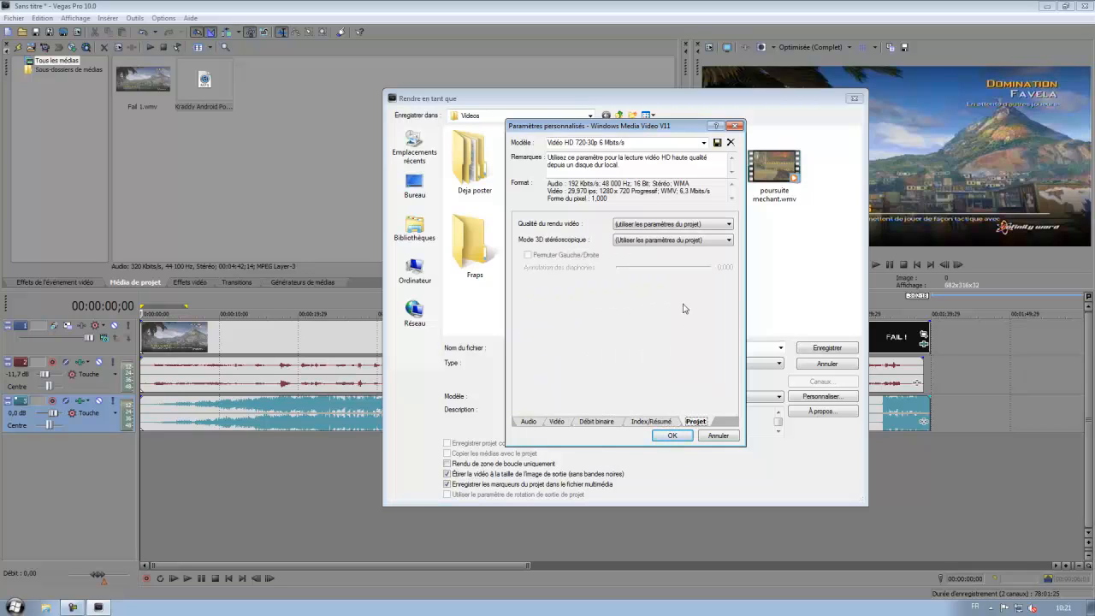
{"action": "left_click", "coordinate": [639, 226]}
{"action": "left_click", "coordinate": [661, 269]}
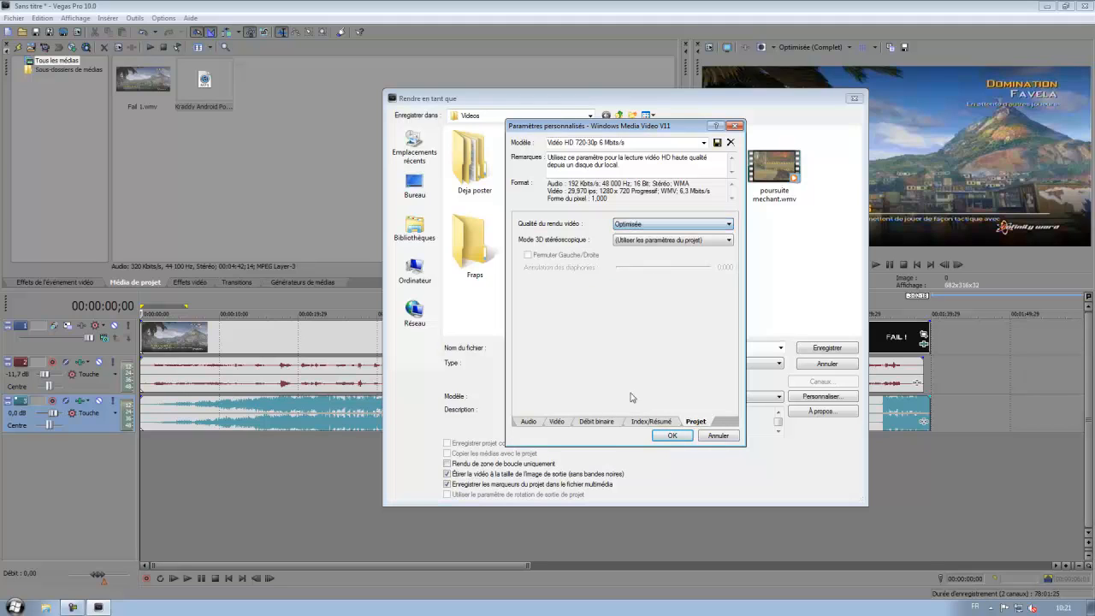
{"action": "left_click", "coordinate": [671, 436]}
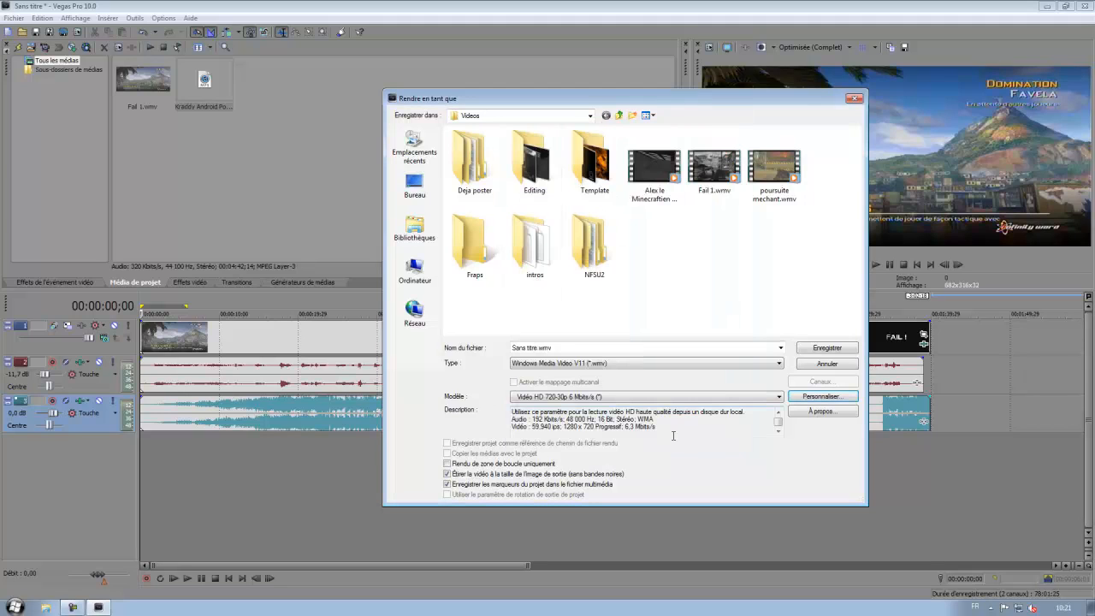
Step: Name the output file Tutorial and start the render into the Videos folder
{"action": "left_click", "coordinate": [592, 345]}
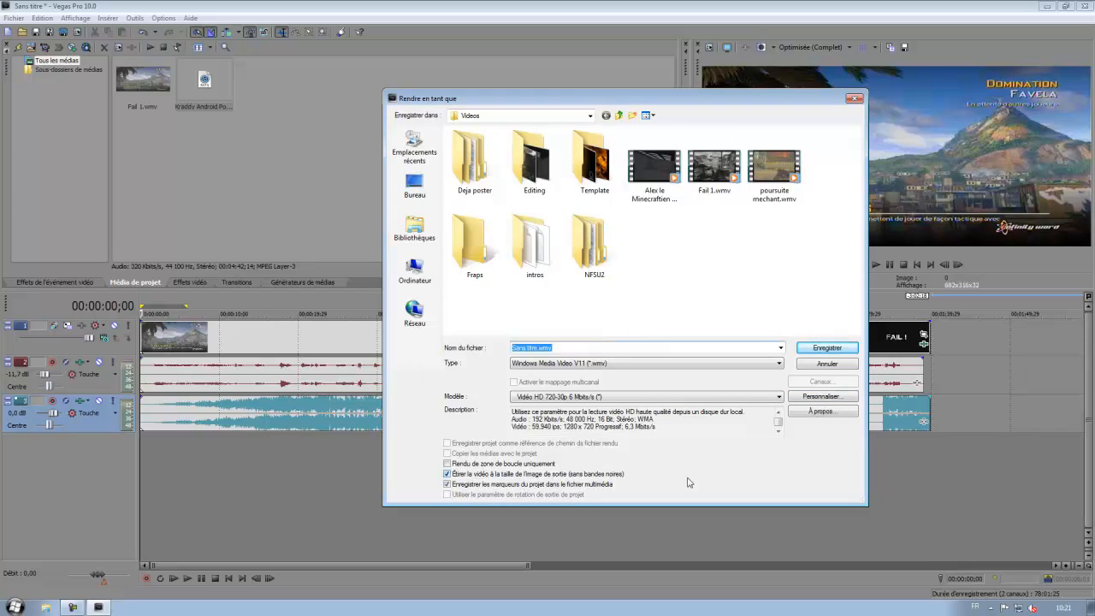
{"action": "type", "text": "Tutorial"}
{"action": "left_click", "coordinate": [815, 347]}
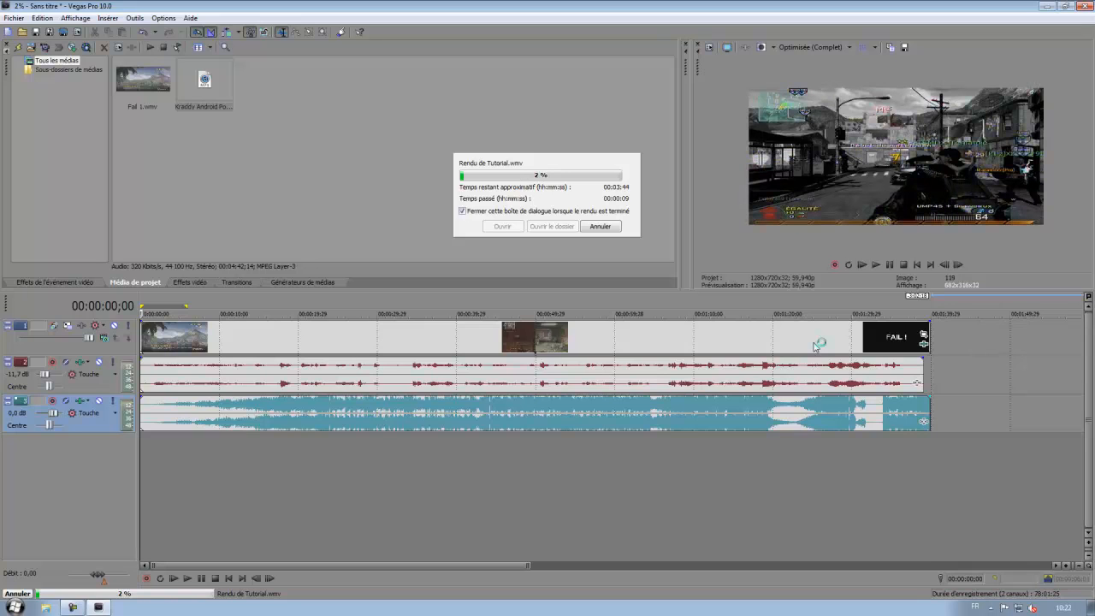
{"action": "left_click", "coordinate": [1051, 6]}
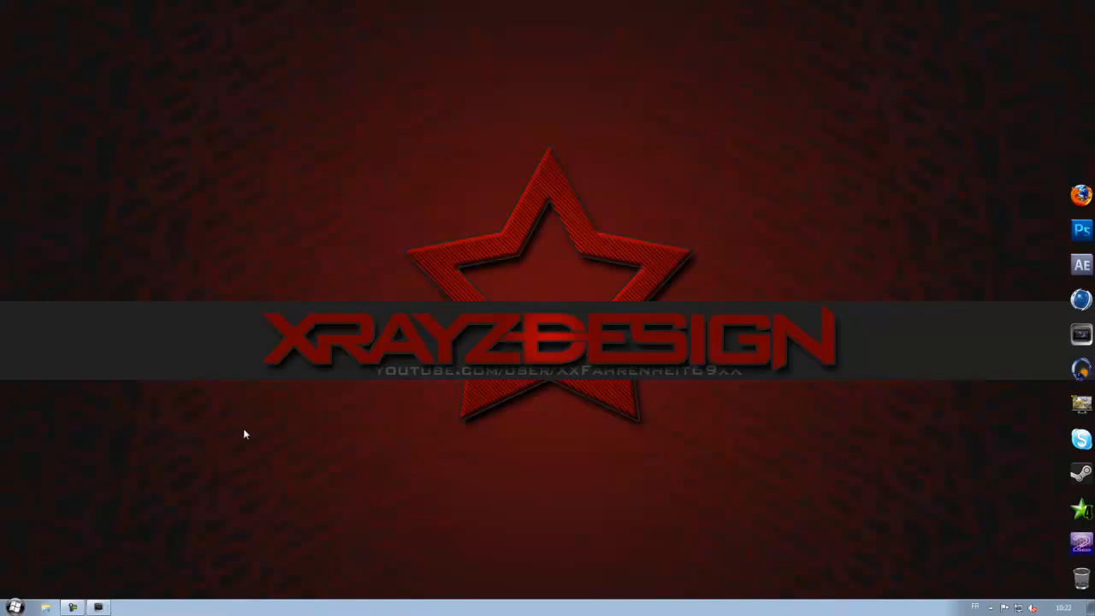
{"action": "left_click", "coordinate": [98, 607]}
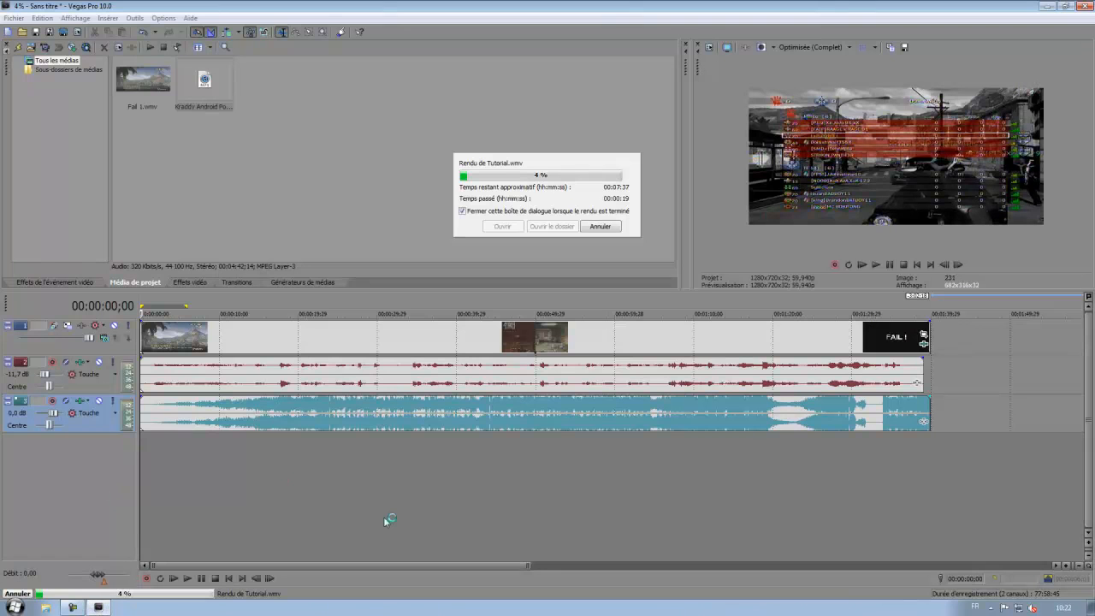